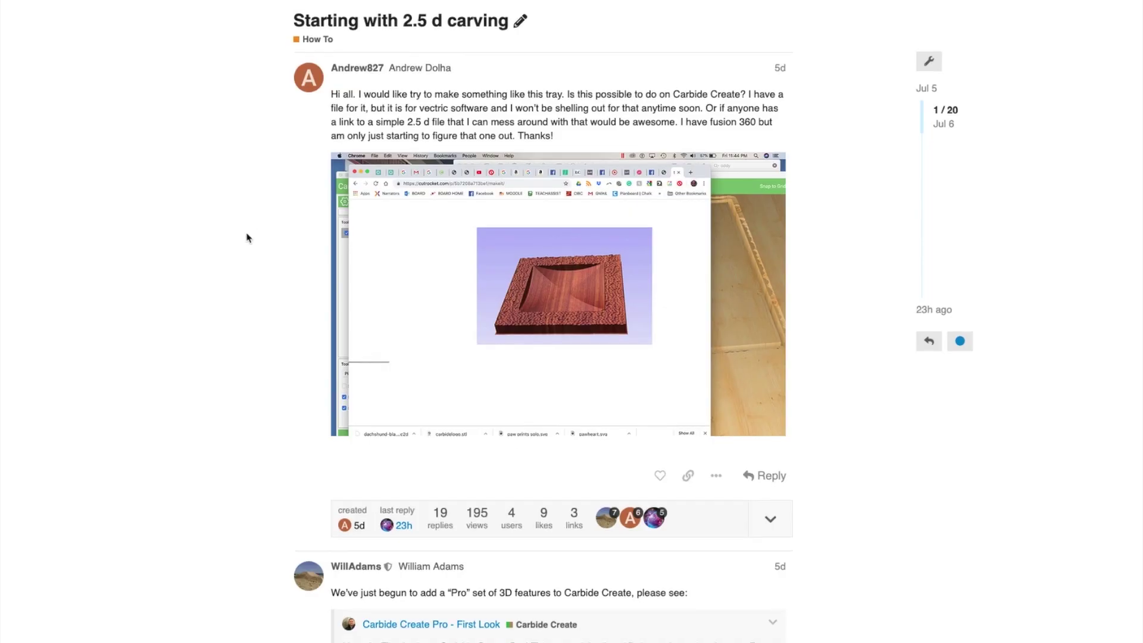
- Scroll to the cutrocket reference image of the textured square tray with a dished centre
{"action": "scroll", "coordinate": [249, 239], "scroll_direction": "down", "scroll_amount": 1}
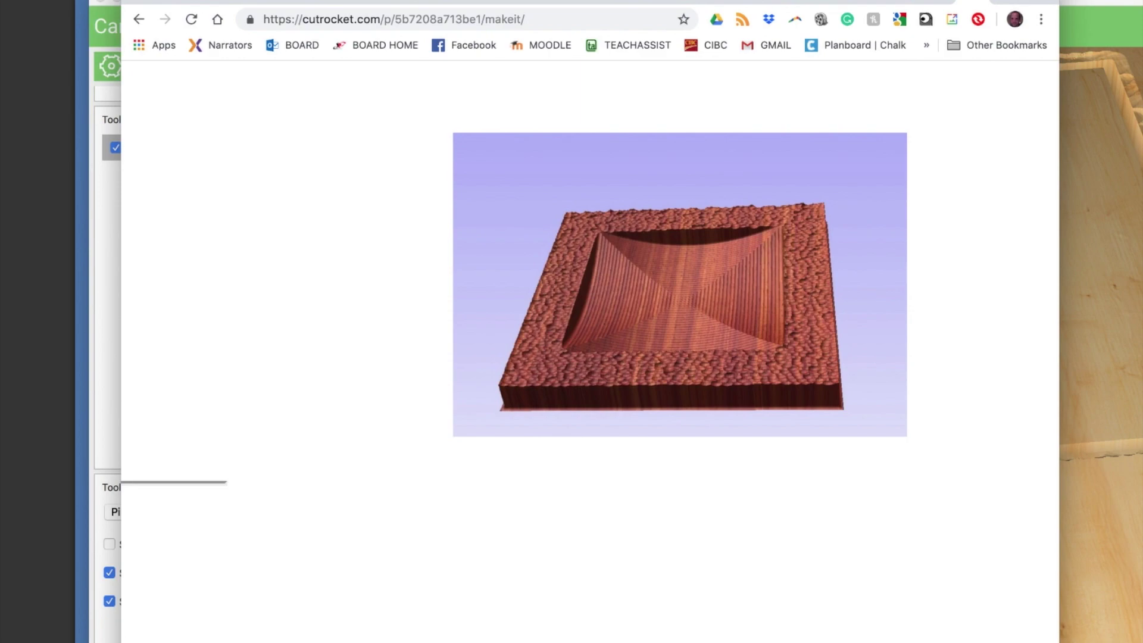
- Browse the forum thread's example tray models, then return to the empty Carbide Create file
{"action": "scroll", "coordinate": [322, 397], "scroll_direction": "down", "scroll_amount": 6}
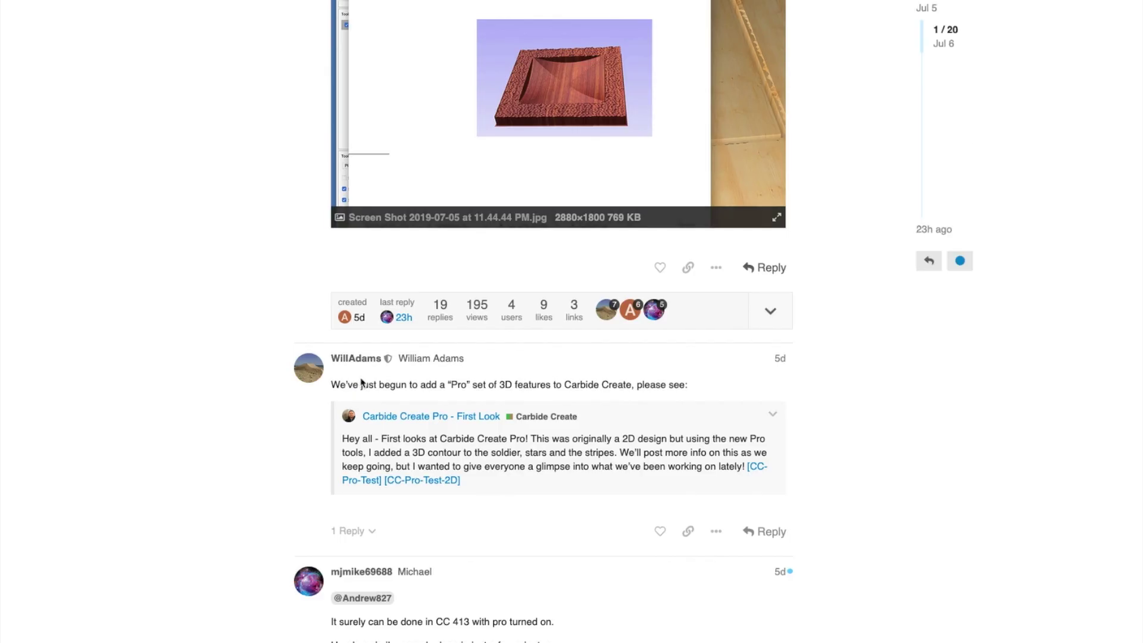
{"action": "scroll", "coordinate": [322, 398], "scroll_direction": "down", "scroll_amount": 6}
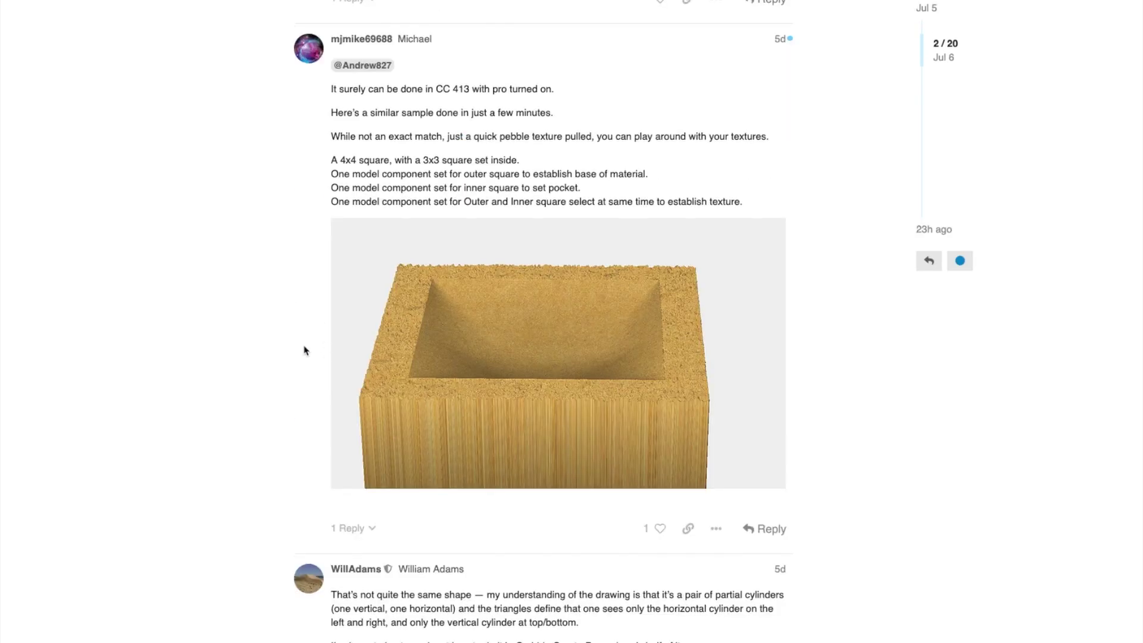
{"action": "scroll", "coordinate": [377, 283], "scroll_direction": "down", "scroll_amount": 20}
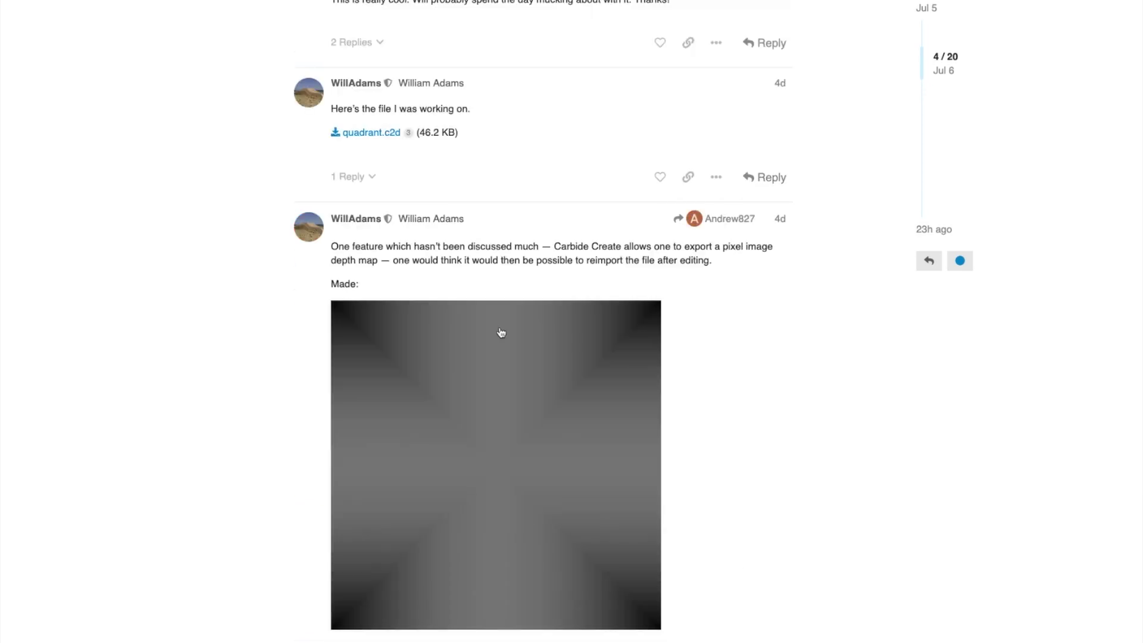
{"action": "scroll", "coordinate": [495, 354], "scroll_direction": "down", "scroll_amount": 20}
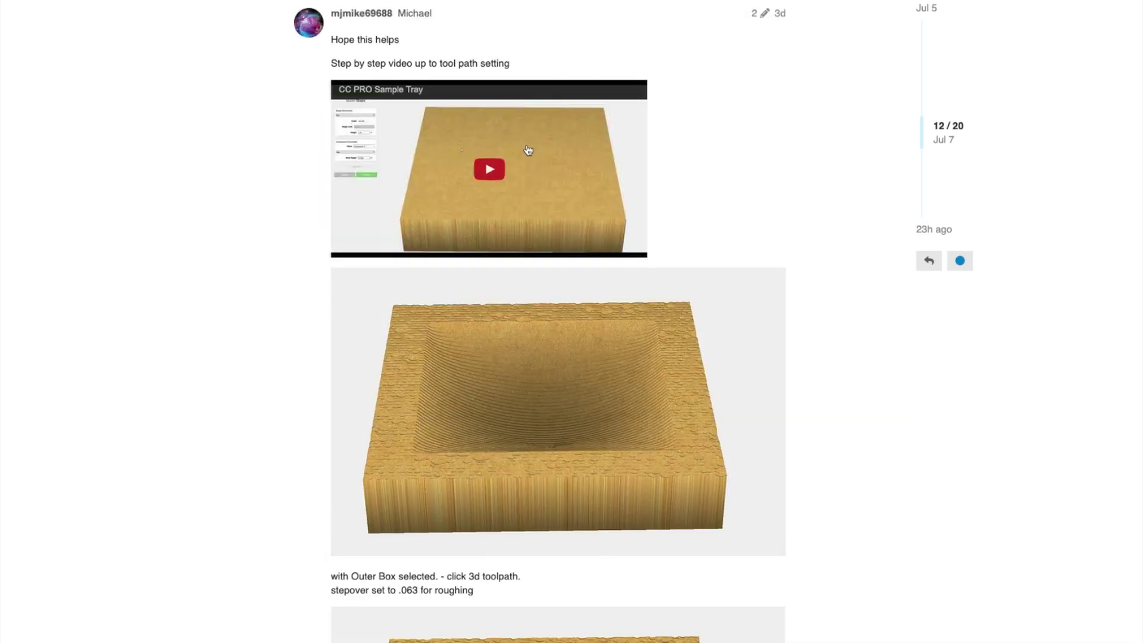
{"action": "scroll", "coordinate": [493, 393], "scroll_direction": "down", "scroll_amount": 5}
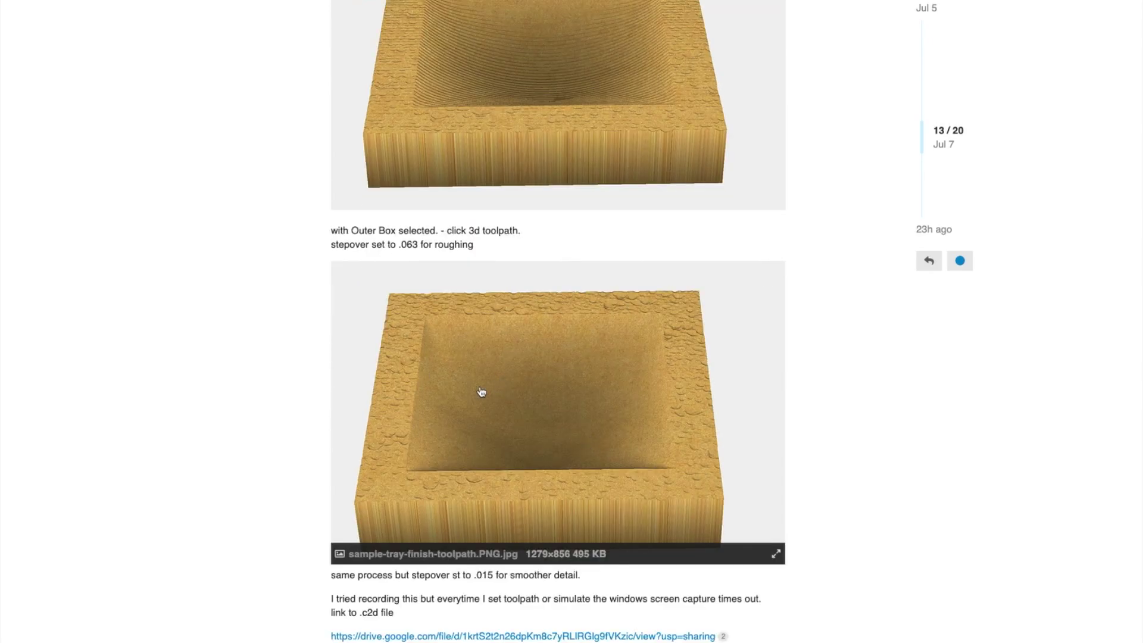
{"action": "scroll", "coordinate": [452, 381], "scroll_direction": "down", "scroll_amount": 7}
{"action": "scroll", "coordinate": [410, 369], "scroll_direction": "down", "scroll_amount": 9}
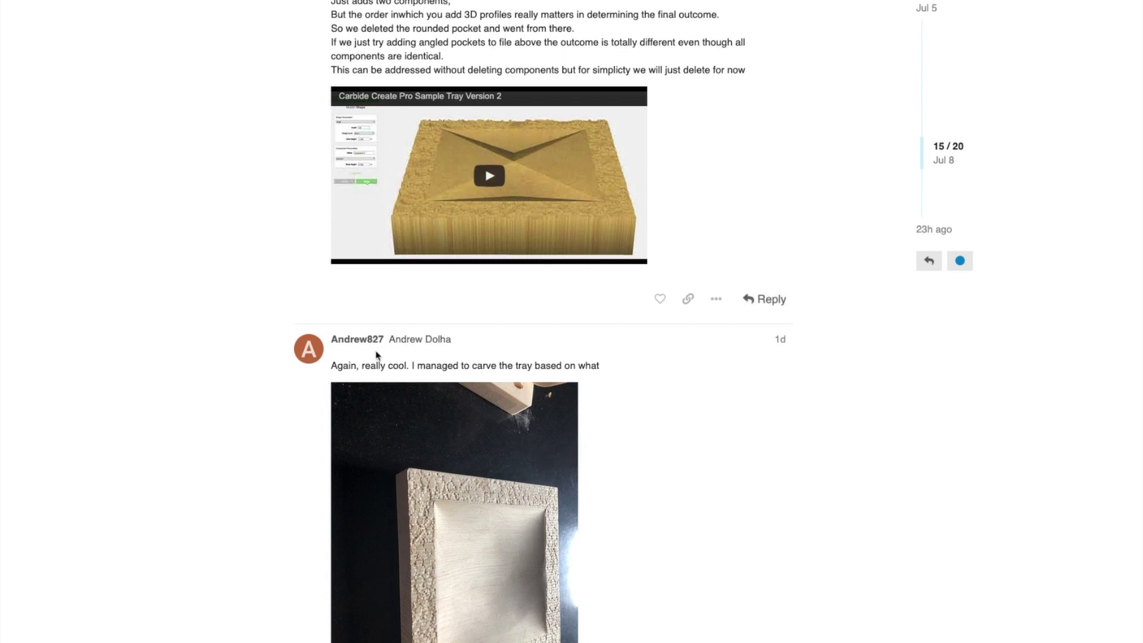
{"action": "scroll", "coordinate": [384, 357], "scroll_direction": "down", "scroll_amount": 4}
{"action": "scroll", "coordinate": [387, 346], "scroll_direction": "down", "scroll_amount": 20}
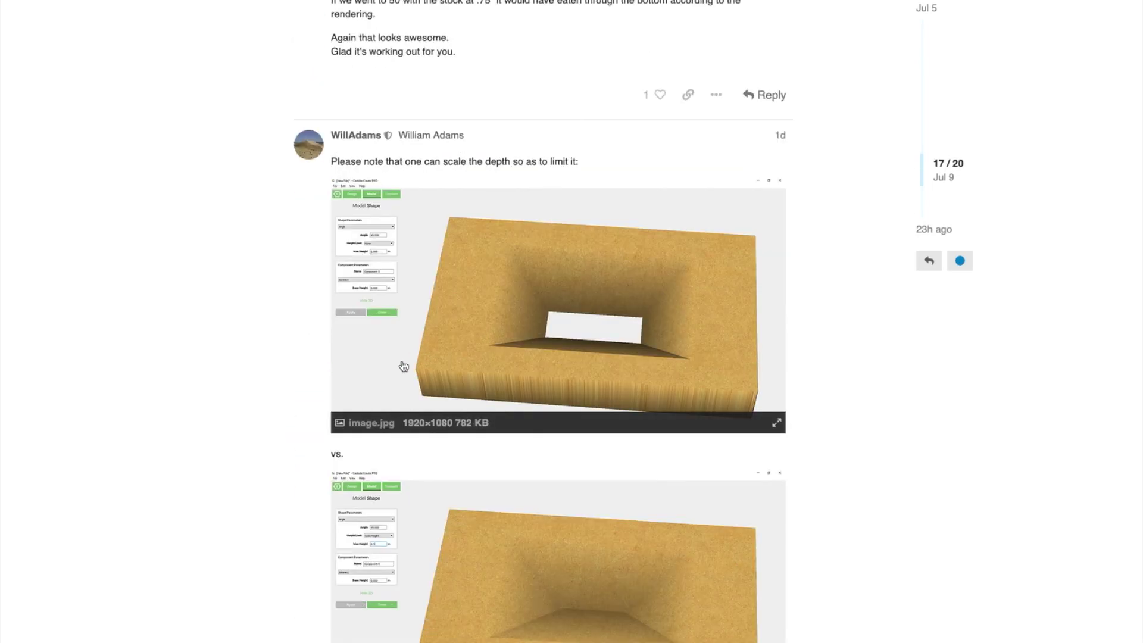
{"action": "scroll", "coordinate": [400, 351], "scroll_direction": "down", "scroll_amount": 5}
{"action": "scroll", "coordinate": [396, 300], "scroll_direction": "up", "scroll_amount": 20}
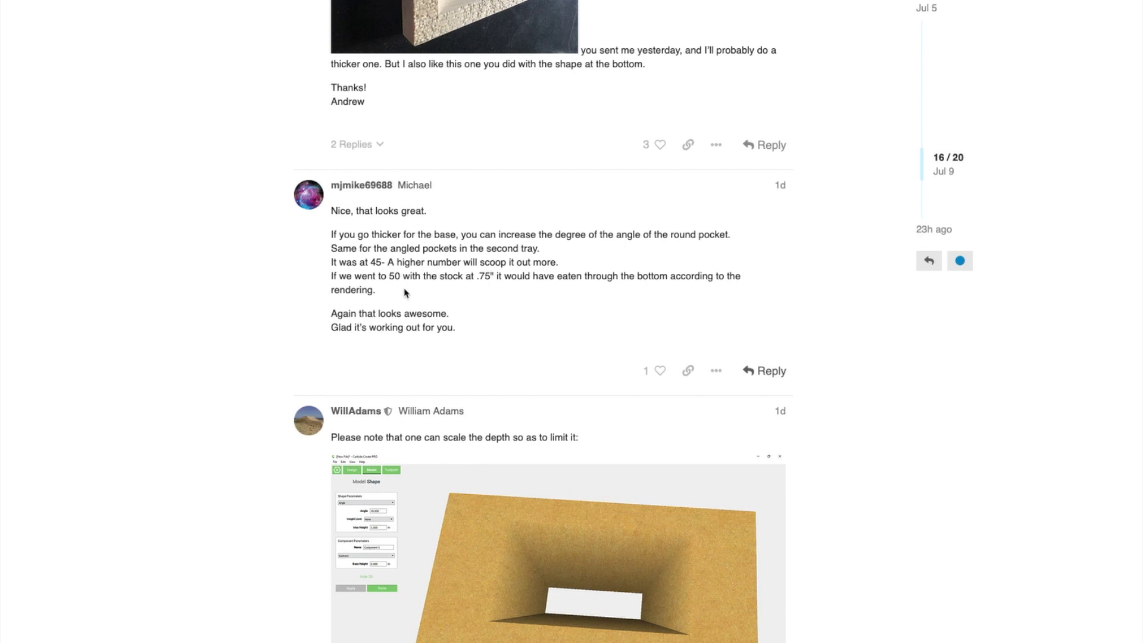
{"action": "key", "text": "super+Tab"}
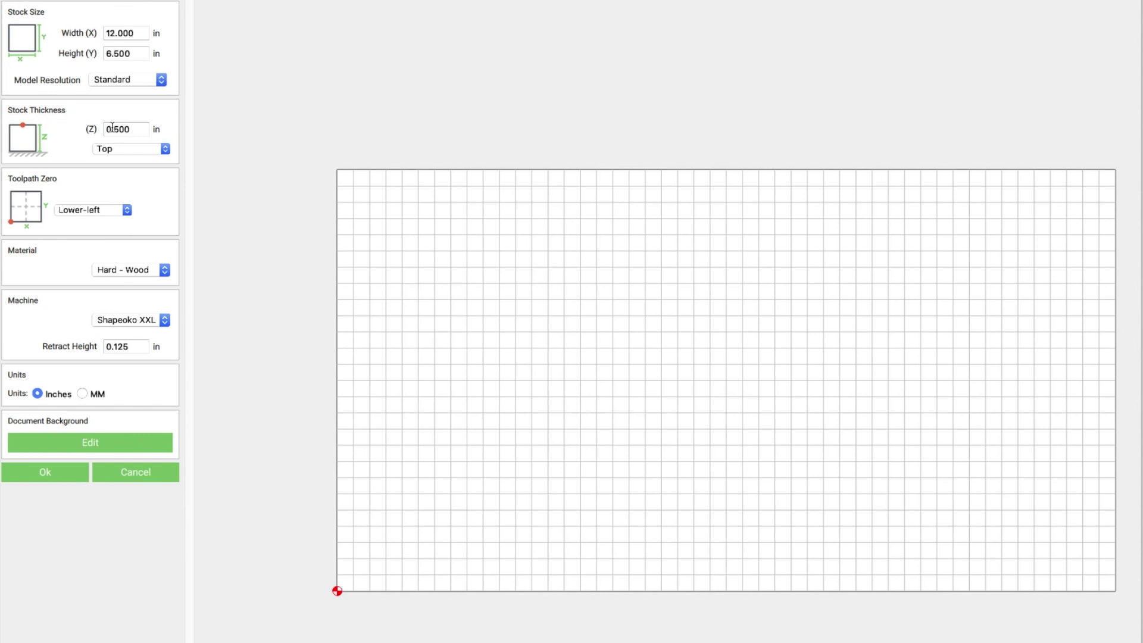
- Set Model Resolution to Very High and Stock Thickness to .75 in
{"action": "left_click", "coordinate": [161, 79]}
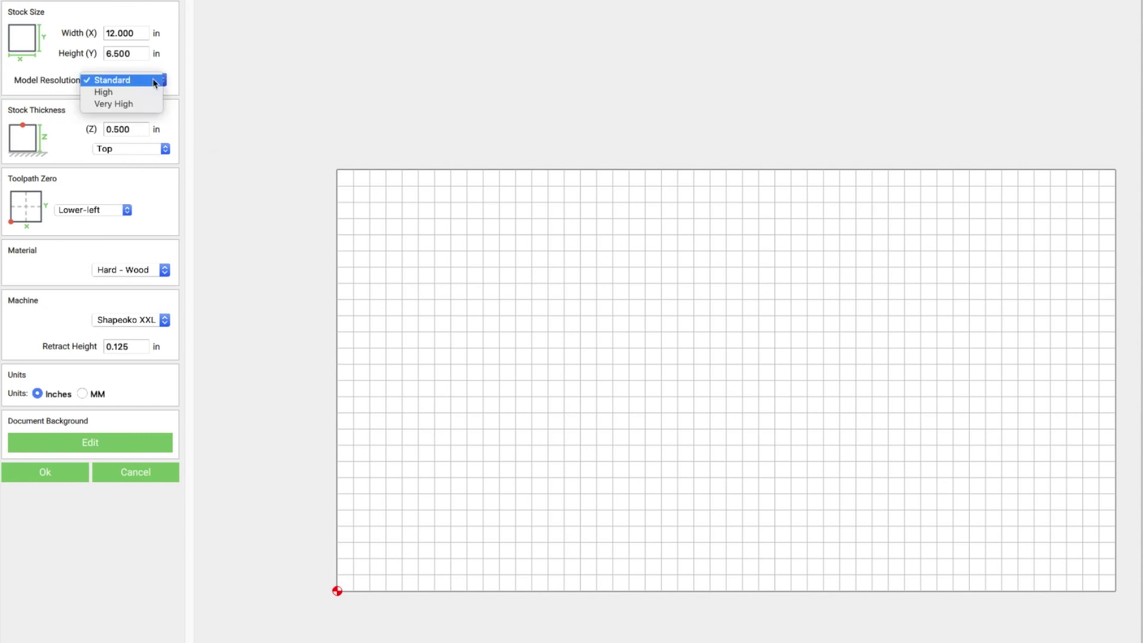
{"action": "left_click", "coordinate": [142, 106]}
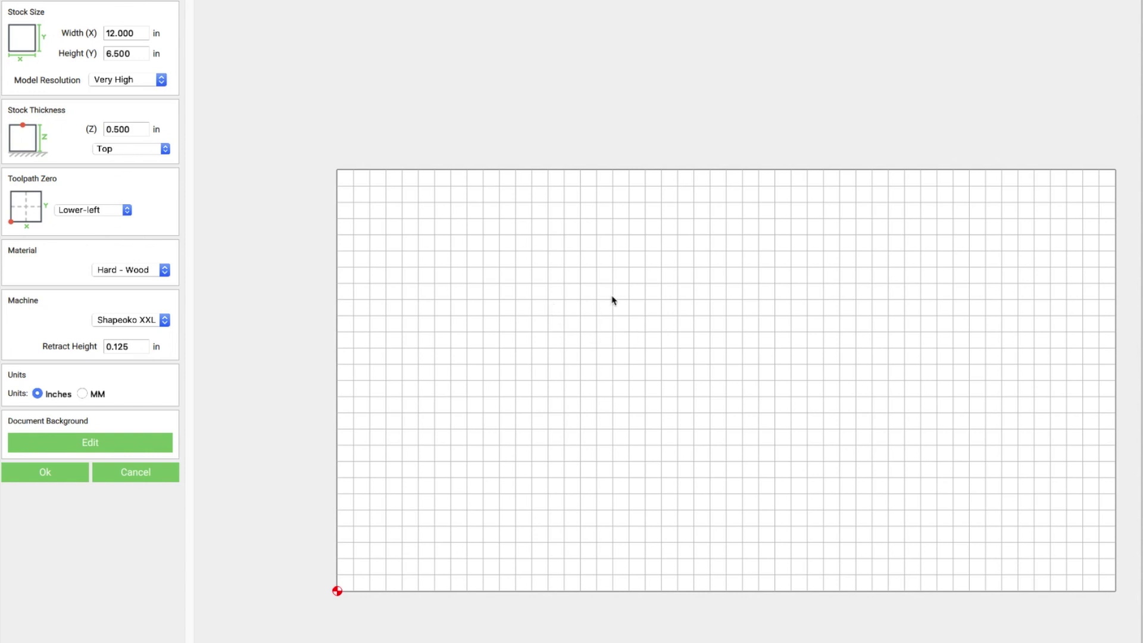
{"action": "double_click", "coordinate": [144, 130]}
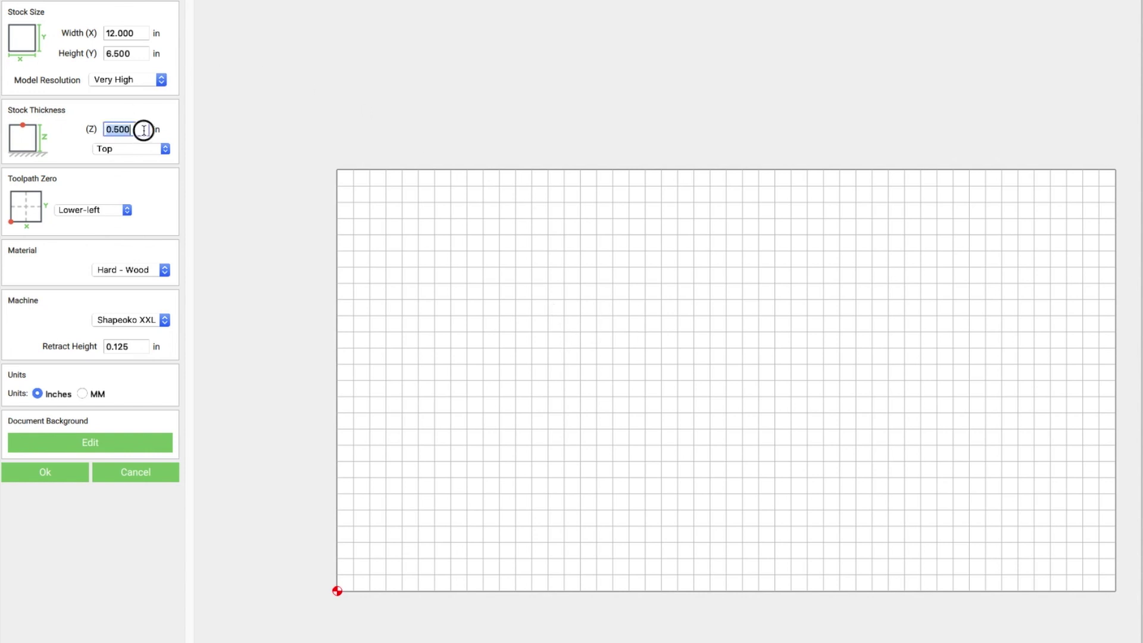
{"action": "type", "text": ".7"}
- Draw a rectangle on the stock and enter a width and height of 5 in
{"action": "left_click", "coordinate": [50, 34]}
{"action": "left_click", "coordinate": [613, 364]}
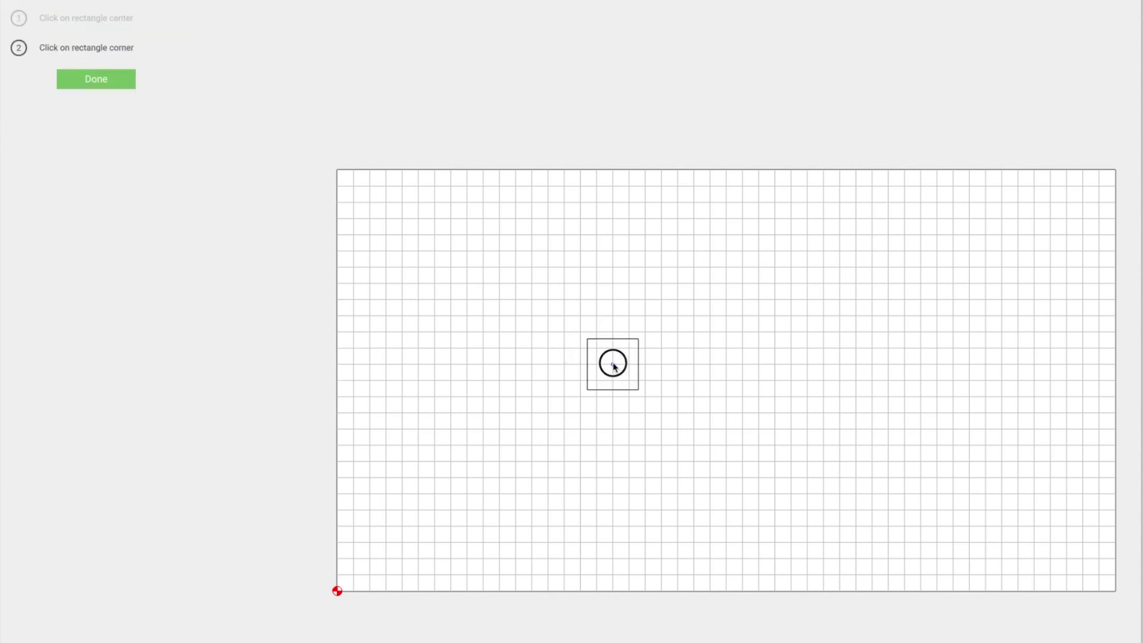
{"action": "left_click", "coordinate": [808, 542]}
{"action": "double_click", "coordinate": [156, 30]}
{"action": "type", "text": "5"}
{"action": "key", "text": "Tab"}
{"action": "type", "text": "5"}
- Give the rectangle Square corners, apply the 5 × 5 in size, and select it
{"action": "left_click", "coordinate": [136, 78]}
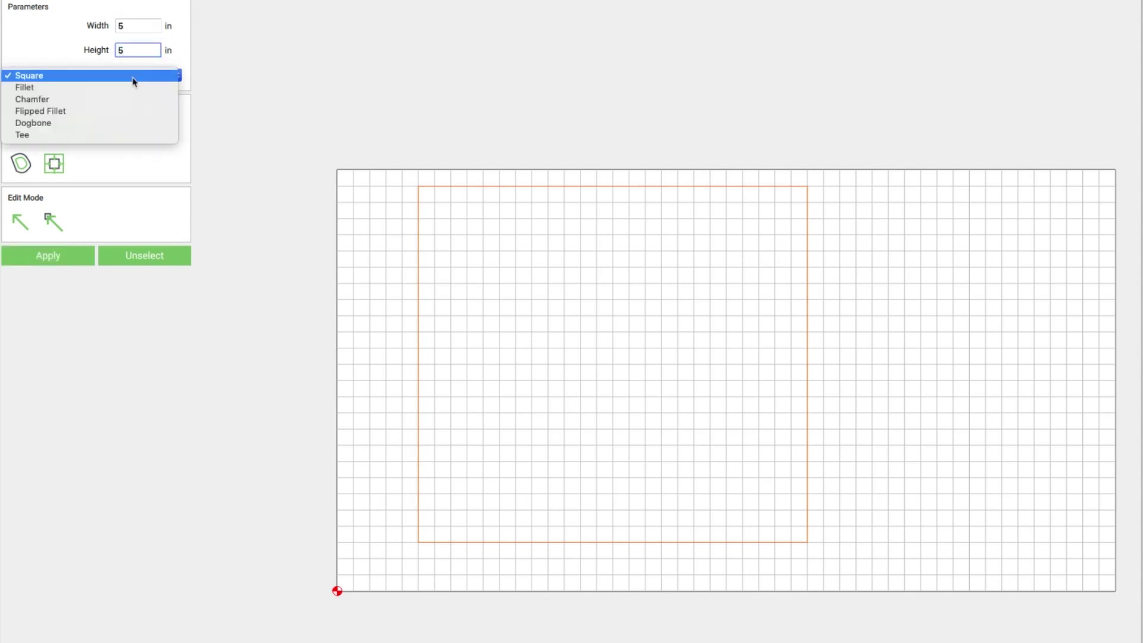
{"action": "left_click", "coordinate": [128, 87]}
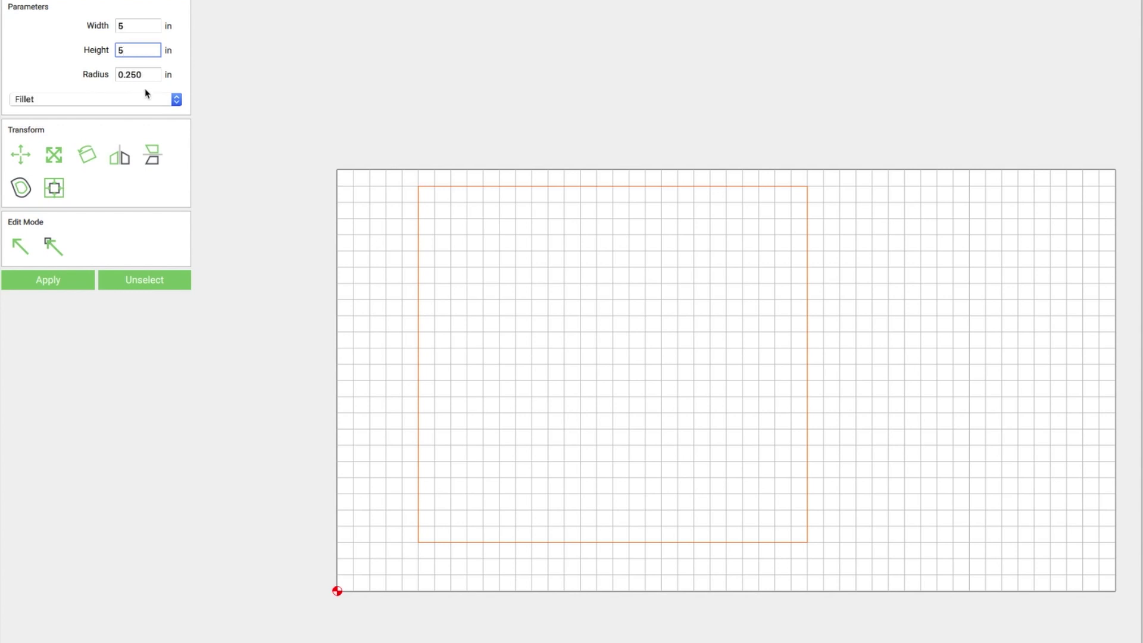
{"action": "left_click", "coordinate": [139, 100]}
{"action": "left_click", "coordinate": [118, 91]}
{"action": "left_click", "coordinate": [47, 258]}
{"action": "left_click", "coordinate": [605, 289]}
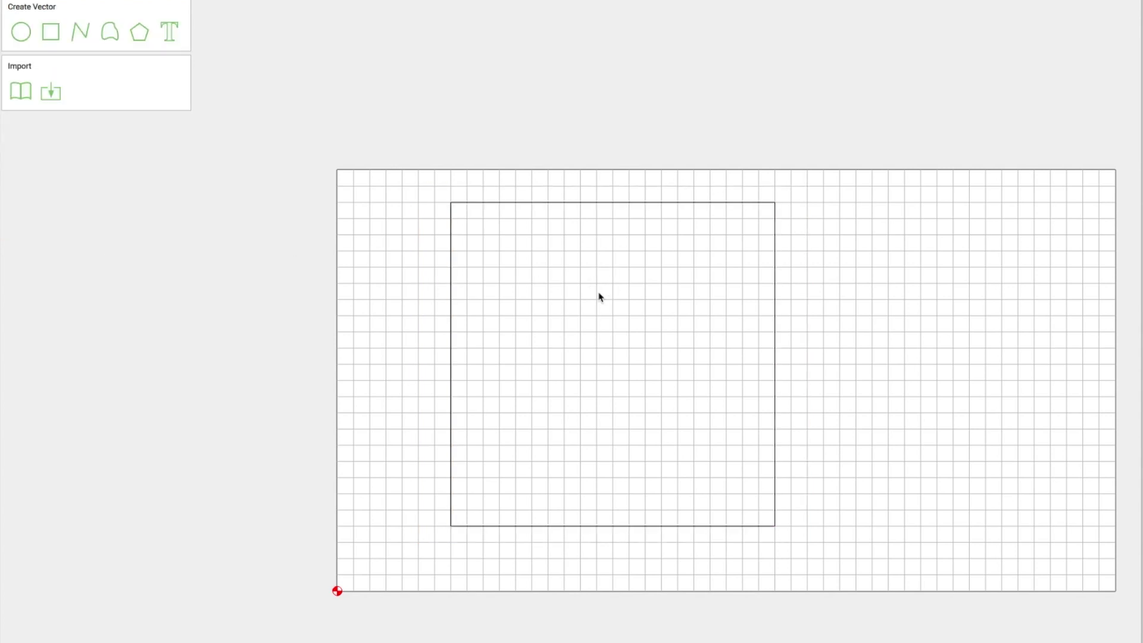
{"action": "left_click", "coordinate": [536, 203]}
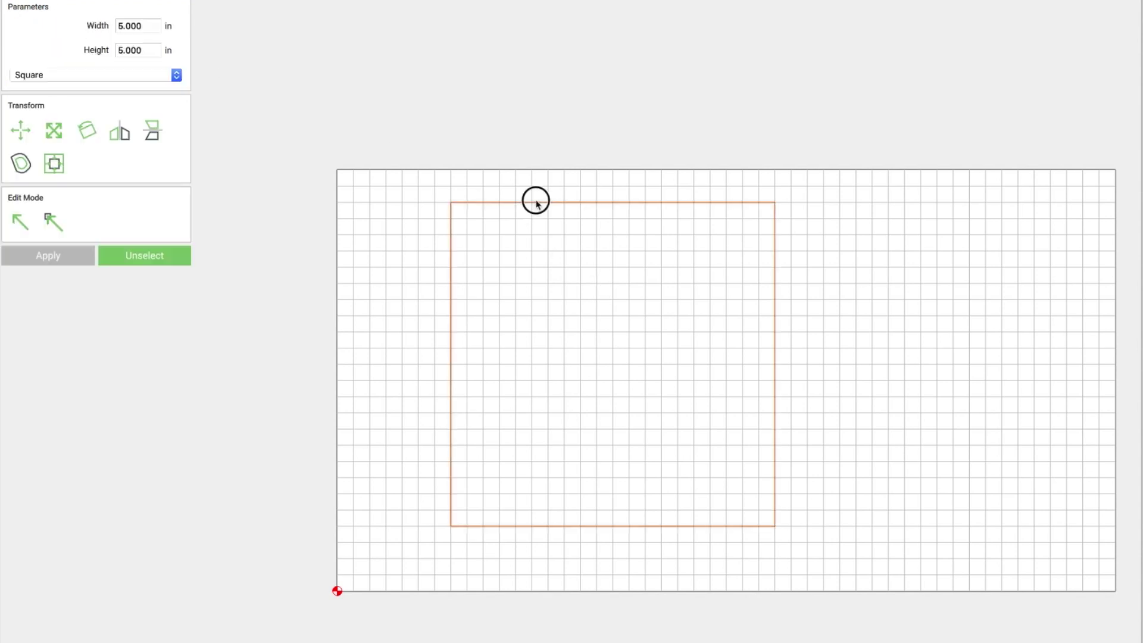
- Create an inside offset of the square at 0.25 in
{"action": "left_click", "coordinate": [23, 165]}
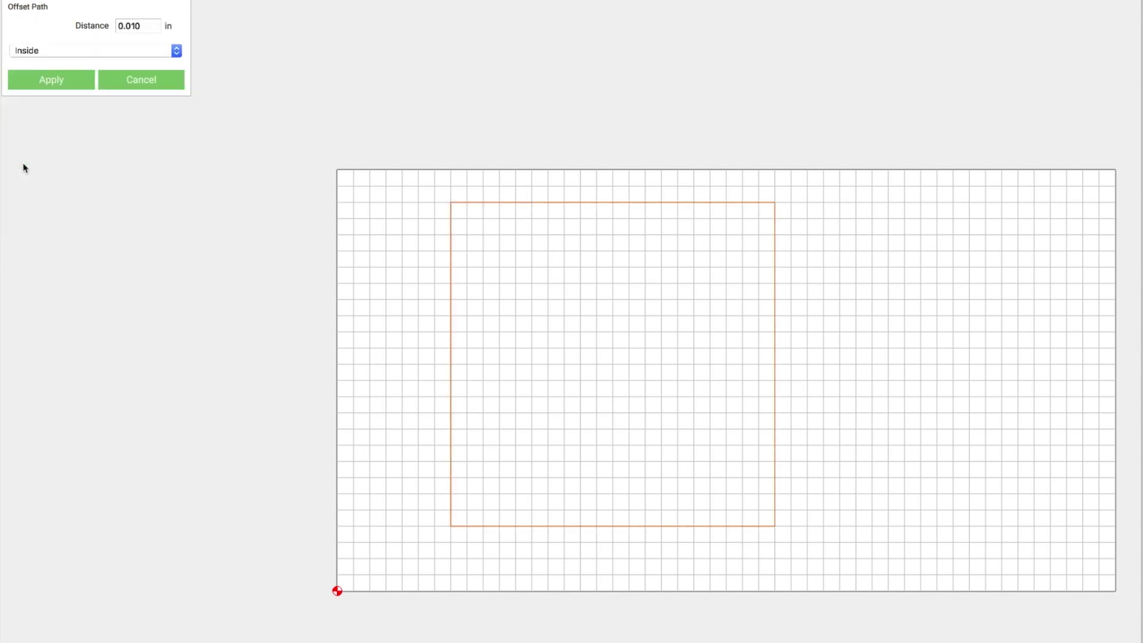
{"action": "double_click", "coordinate": [157, 26]}
{"action": "type", "text": ".25"}
{"action": "left_click", "coordinate": [43, 56]}
{"action": "left_click", "coordinate": [44, 53]}
{"action": "left_click", "coordinate": [58, 83]}
{"action": "left_click", "coordinate": [587, 328]}
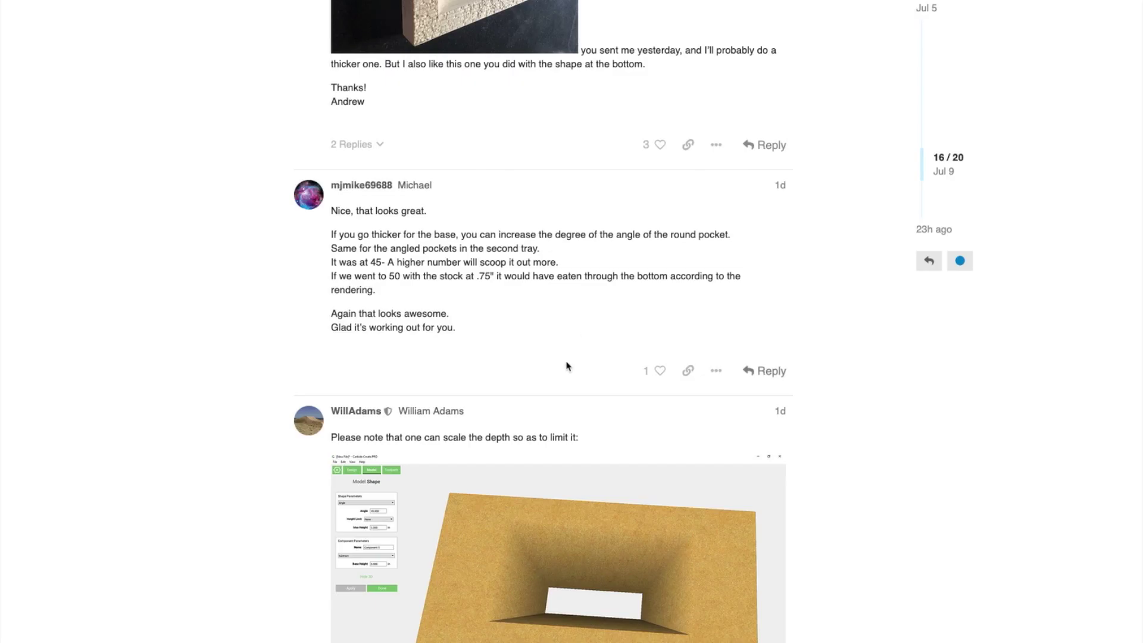
{"action": "scroll", "coordinate": [560, 369], "scroll_direction": "down", "scroll_amount": 10}
{"action": "scroll", "coordinate": [551, 373], "scroll_direction": "down", "scroll_amount": 5}
{"action": "scroll", "coordinate": [551, 360], "scroll_direction": "up", "scroll_amount": 20}
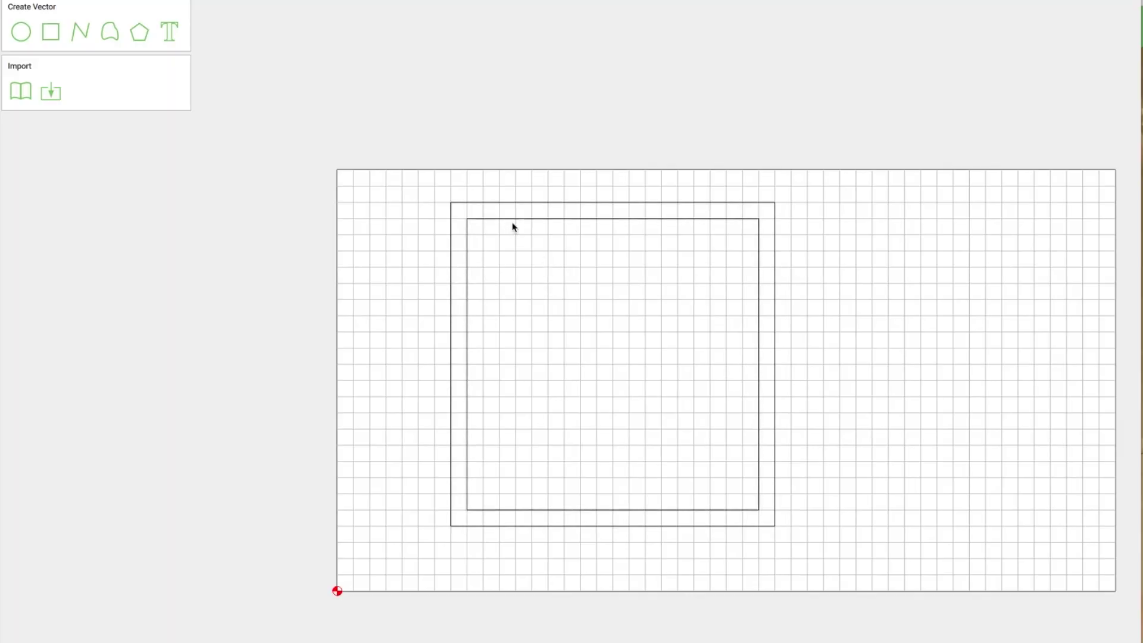
- Delete the 0.25 in inset and offset the outer square 0.5 in inside instead
{"action": "left_click", "coordinate": [513, 226]}
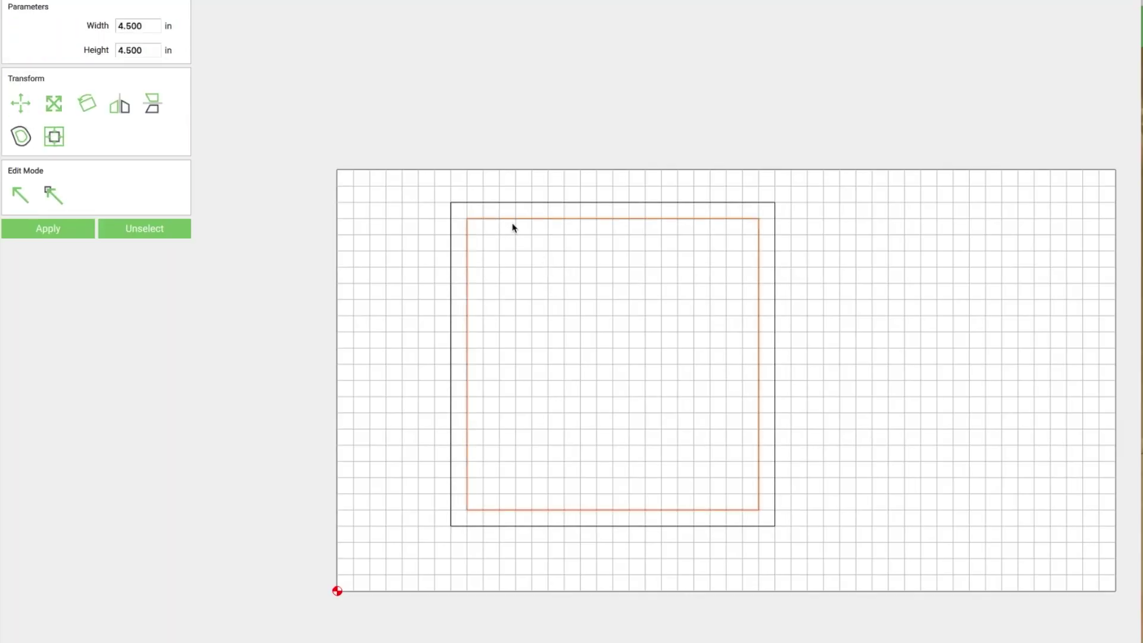
{"action": "key", "text": "Delete"}
{"action": "left_click", "coordinate": [490, 185]}
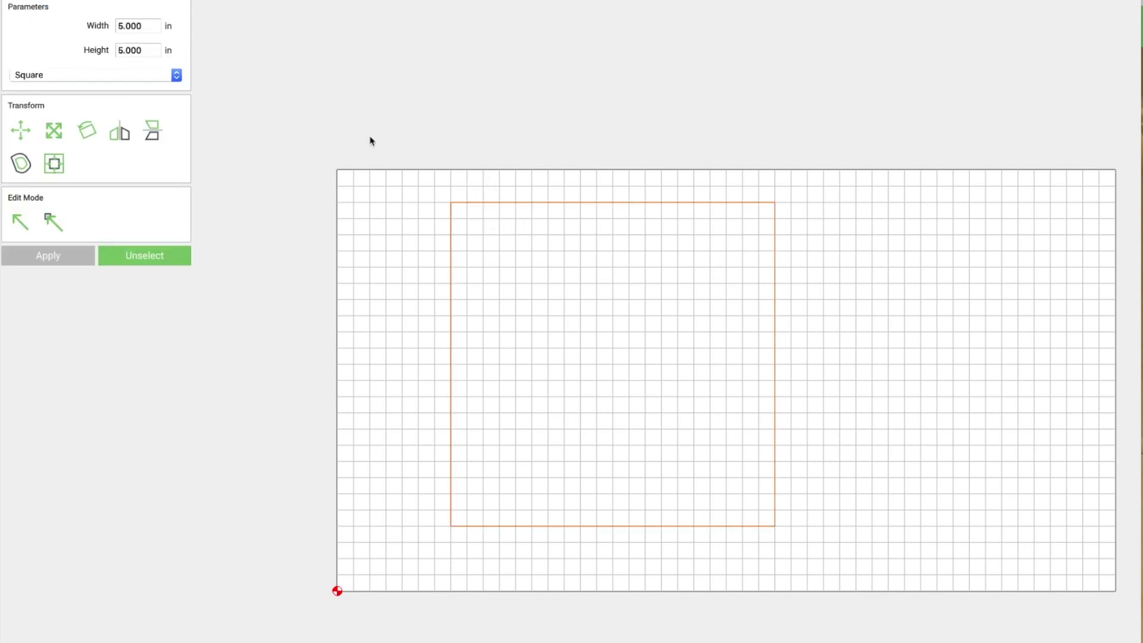
{"action": "left_click", "coordinate": [21, 163]}
{"action": "double_click", "coordinate": [148, 26]}
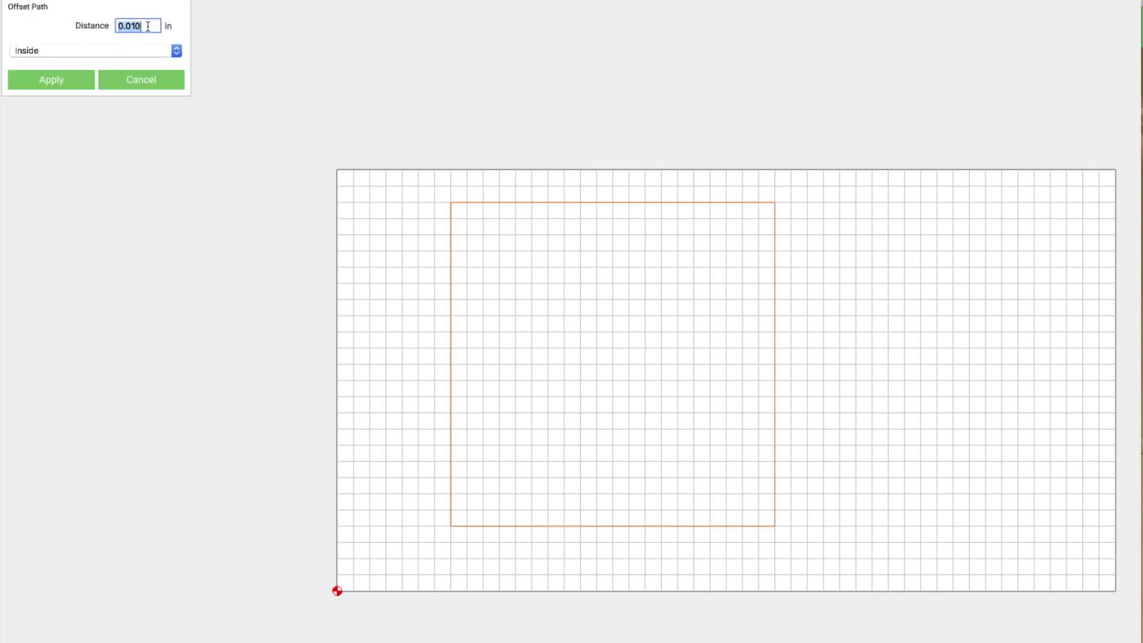
{"action": "type", "text": ".5"}
{"action": "left_click", "coordinate": [52, 79]}
{"action": "left_click", "coordinate": [933, 418]}
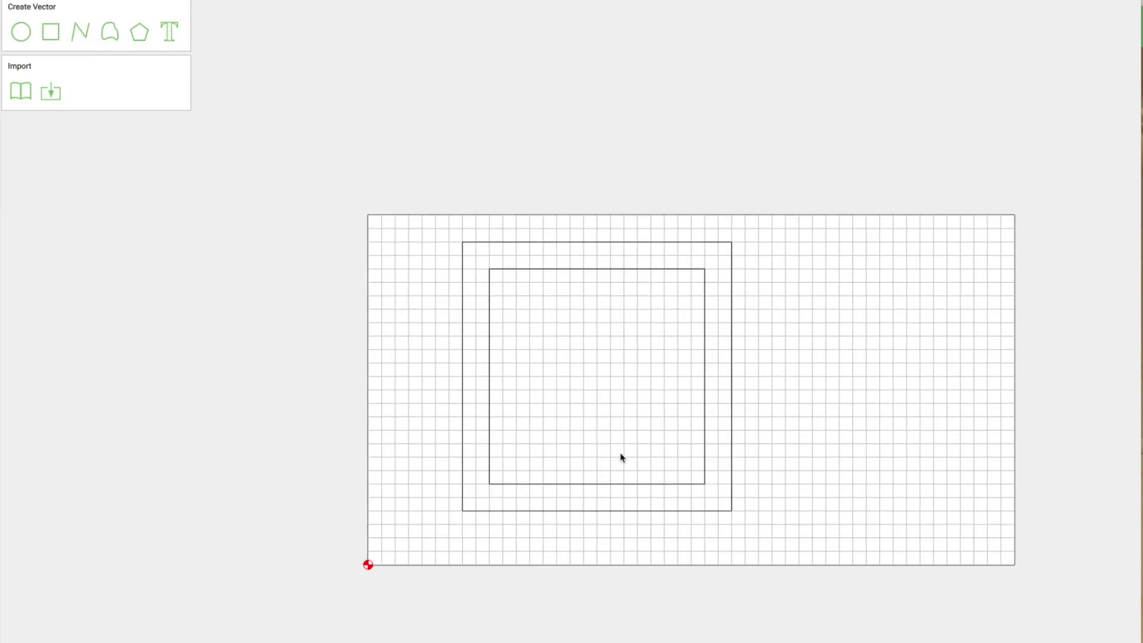
- Box-select both nested squares and drag them toward the stock's lower-left corner
{"action": "scroll", "coordinate": [646, 507], "scroll_direction": "up", "scroll_amount": 1}
{"action": "scroll", "coordinate": [658, 505], "scroll_direction": "up", "scroll_amount": 1}
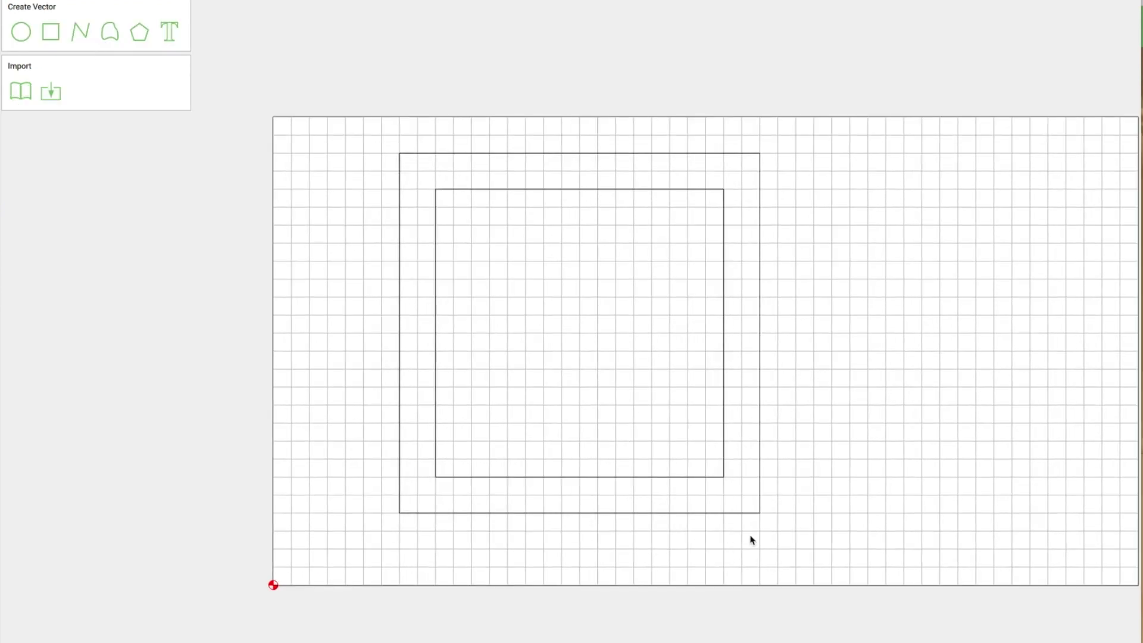
{"action": "left_click_drag", "start_coordinate": [796, 544], "coordinate": [370, 123]}
{"action": "left_click_drag", "start_coordinate": [380, 526], "coordinate": [309, 550]}
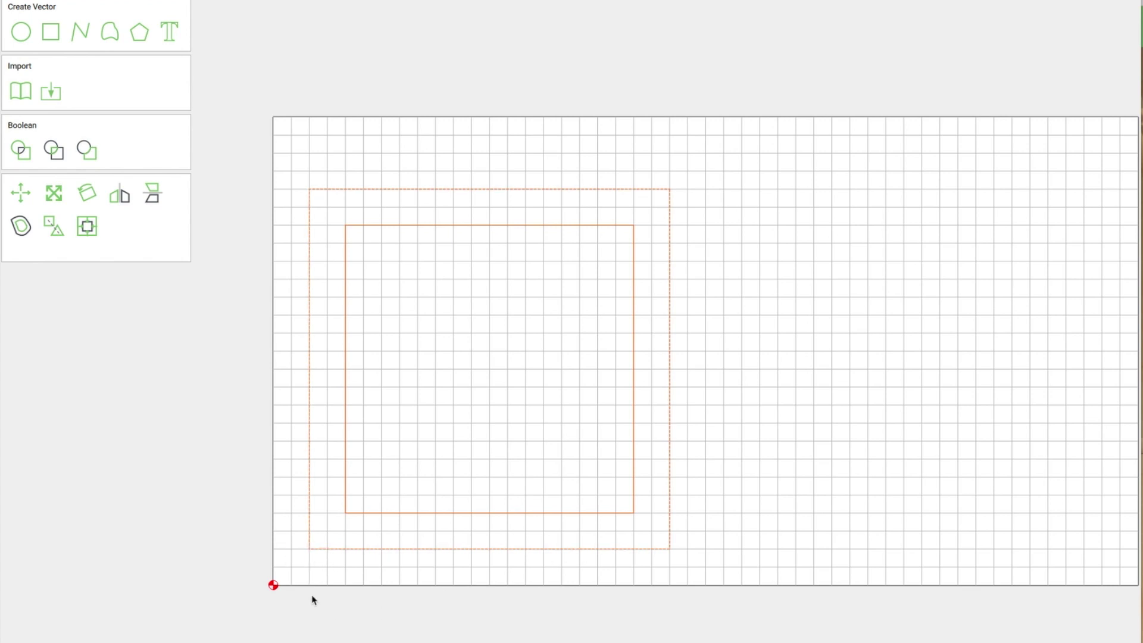
{"action": "left_click", "coordinate": [740, 527]}
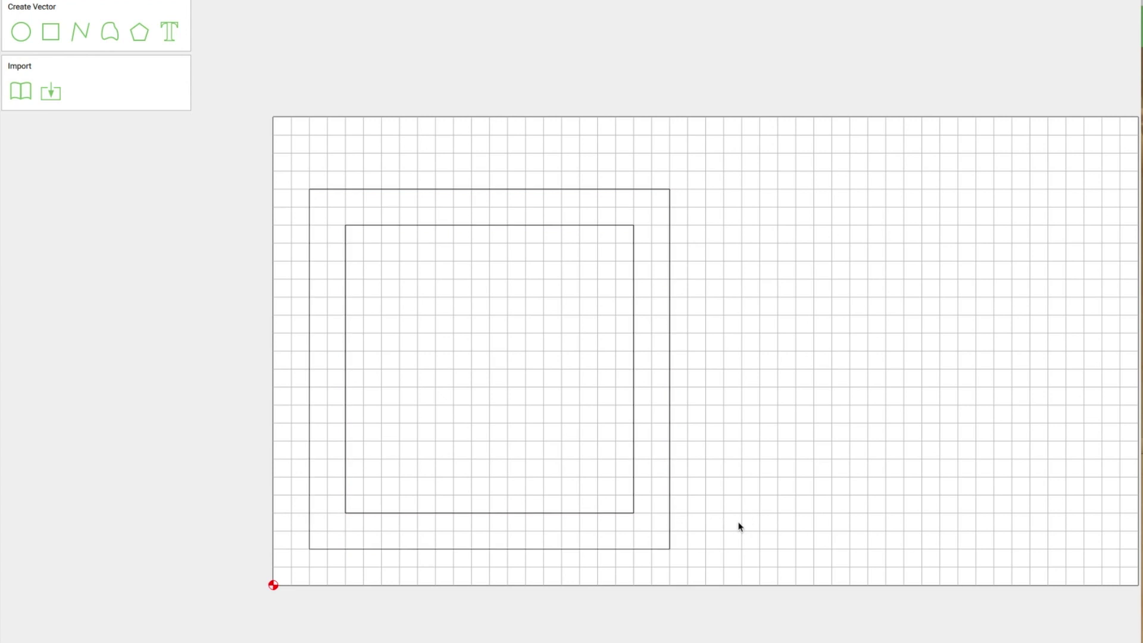
{"action": "left_click", "coordinate": [83, 38]}
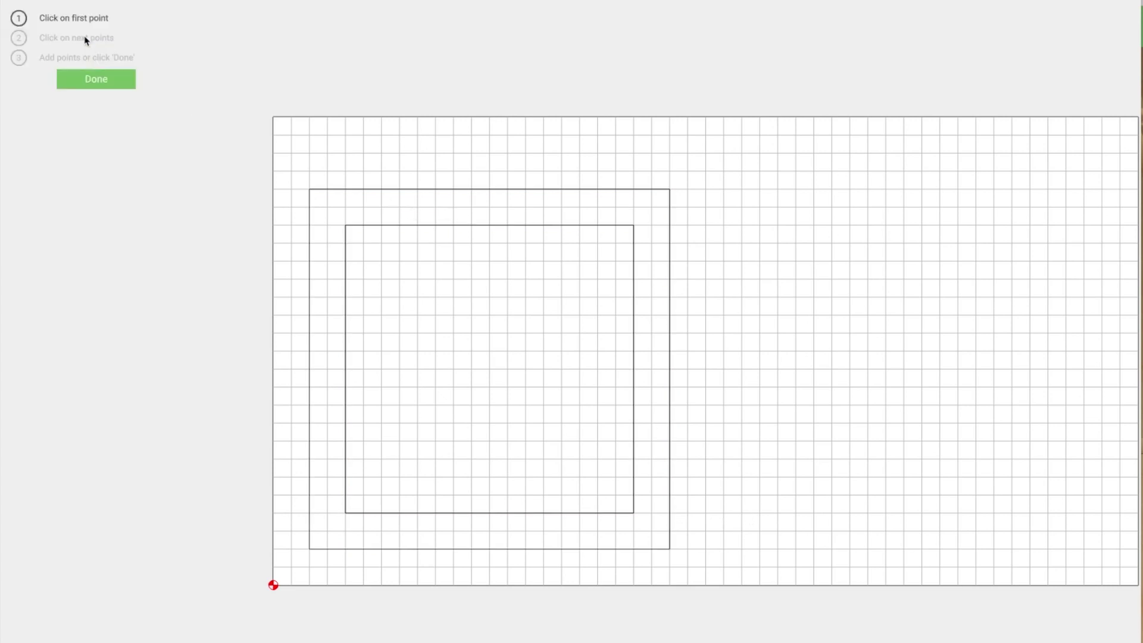
- Draw a closed polyline triangle from the inner square's top-left corner to its centre and top-right corner
{"action": "left_click", "coordinate": [346, 227]}
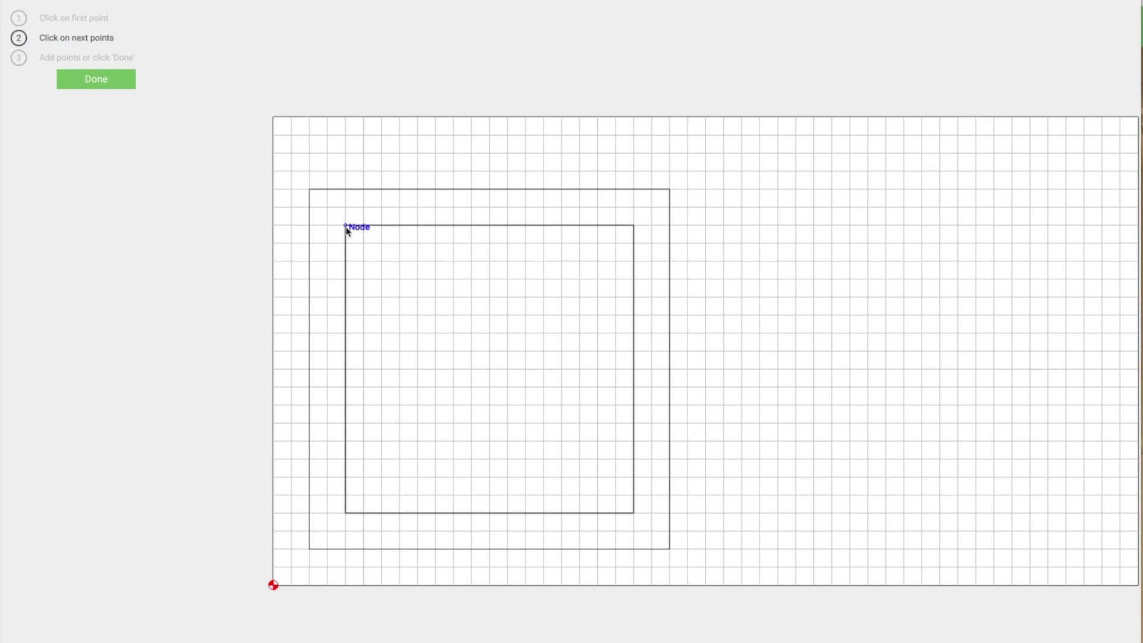
{"action": "left_click", "coordinate": [496, 365]}
{"action": "left_click", "coordinate": [634, 226]}
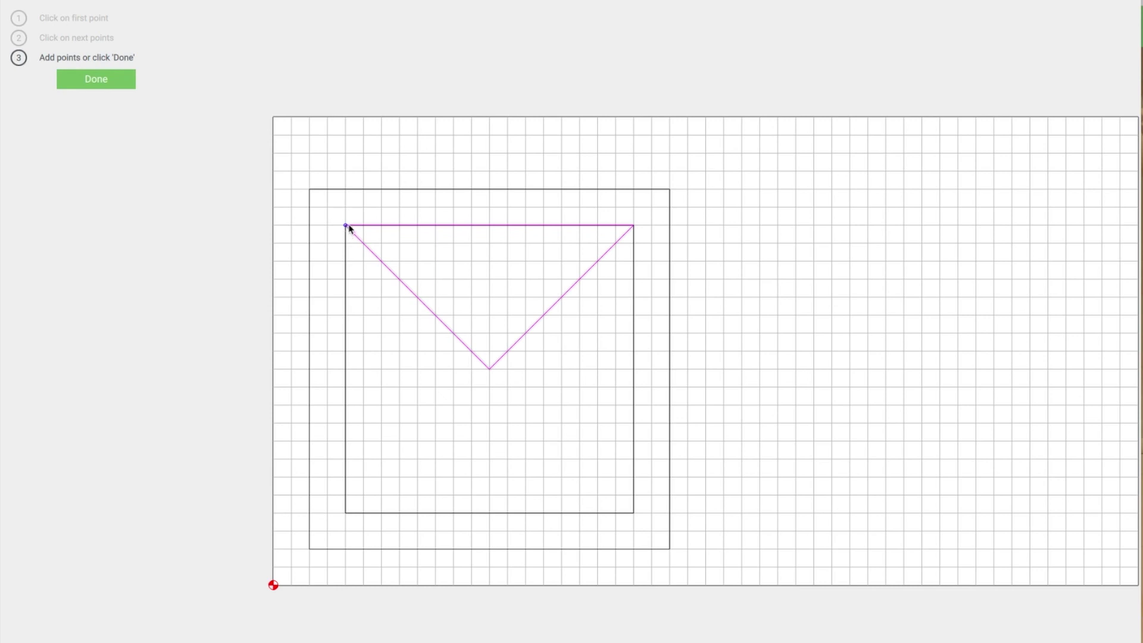
{"action": "left_click", "coordinate": [96, 78]}
{"action": "left_click", "coordinate": [459, 298]}
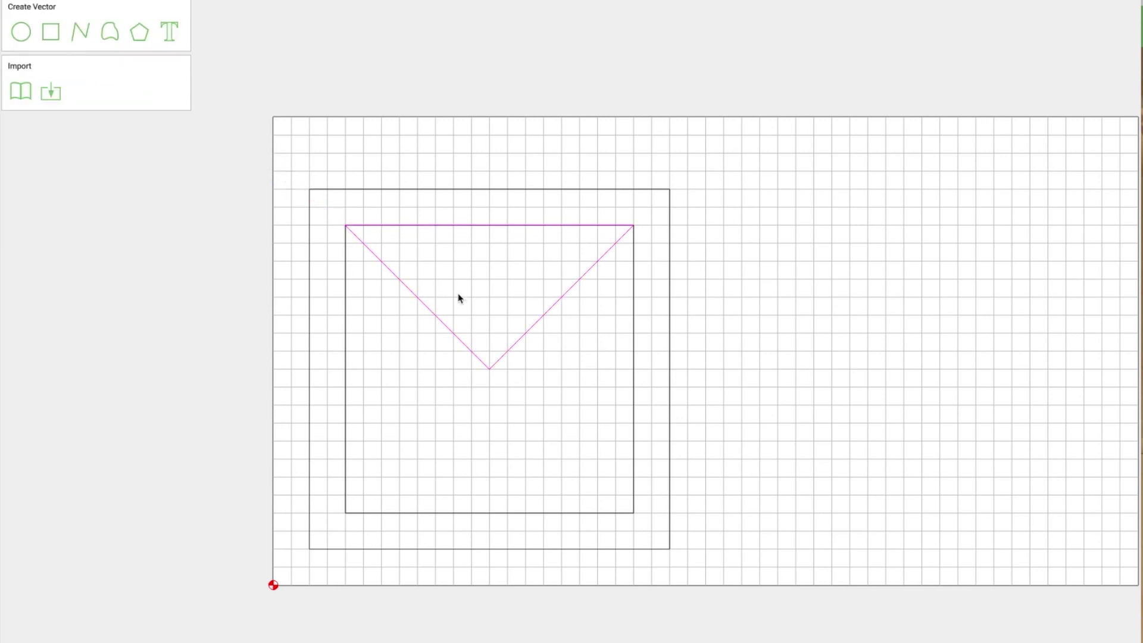
{"action": "left_click", "coordinate": [457, 338]}
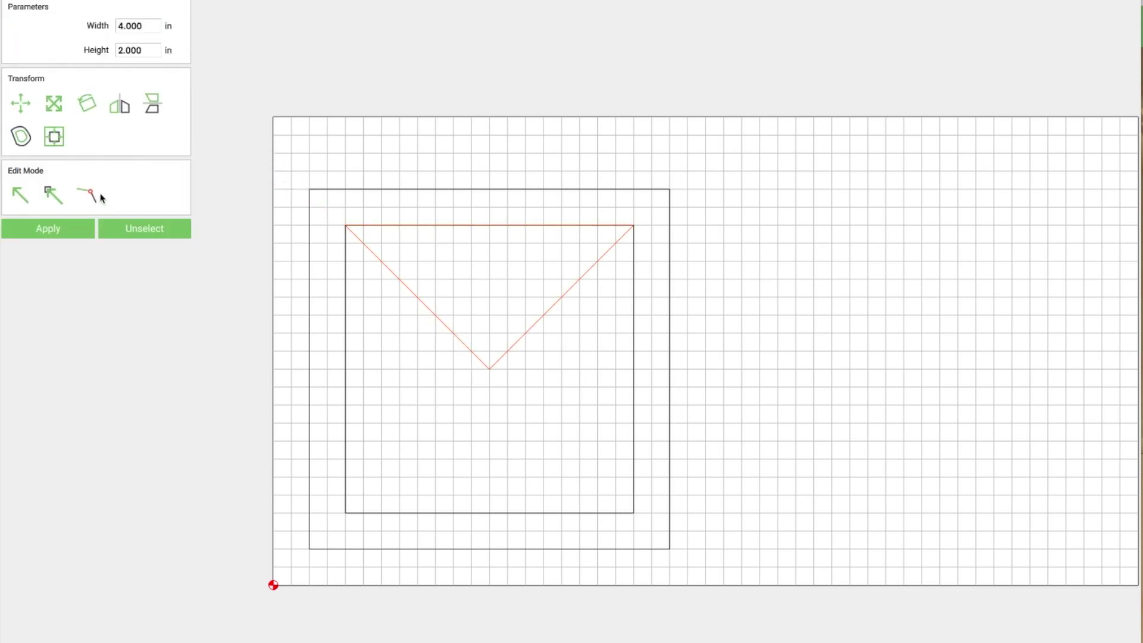
{"action": "left_click", "coordinate": [422, 375]}
{"action": "scroll", "coordinate": [454, 334], "scroll_direction": "down", "scroll_amount": 2}
{"action": "scroll", "coordinate": [455, 335], "scroll_direction": "up", "scroll_amount": 5}
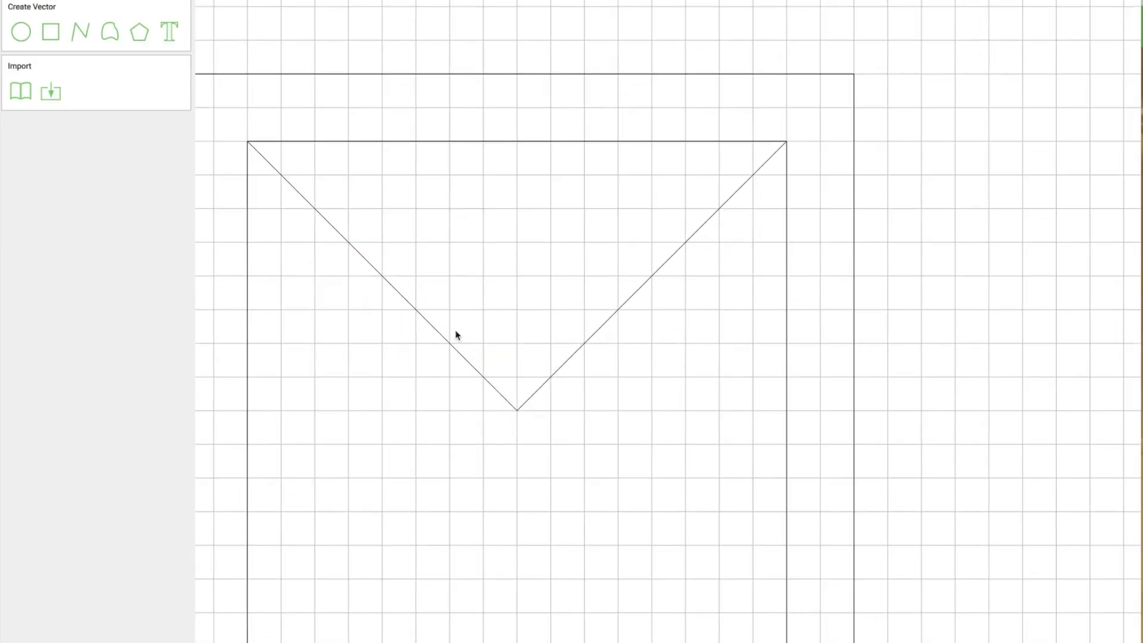
{"action": "scroll", "coordinate": [461, 332], "scroll_direction": "down", "scroll_amount": 3}
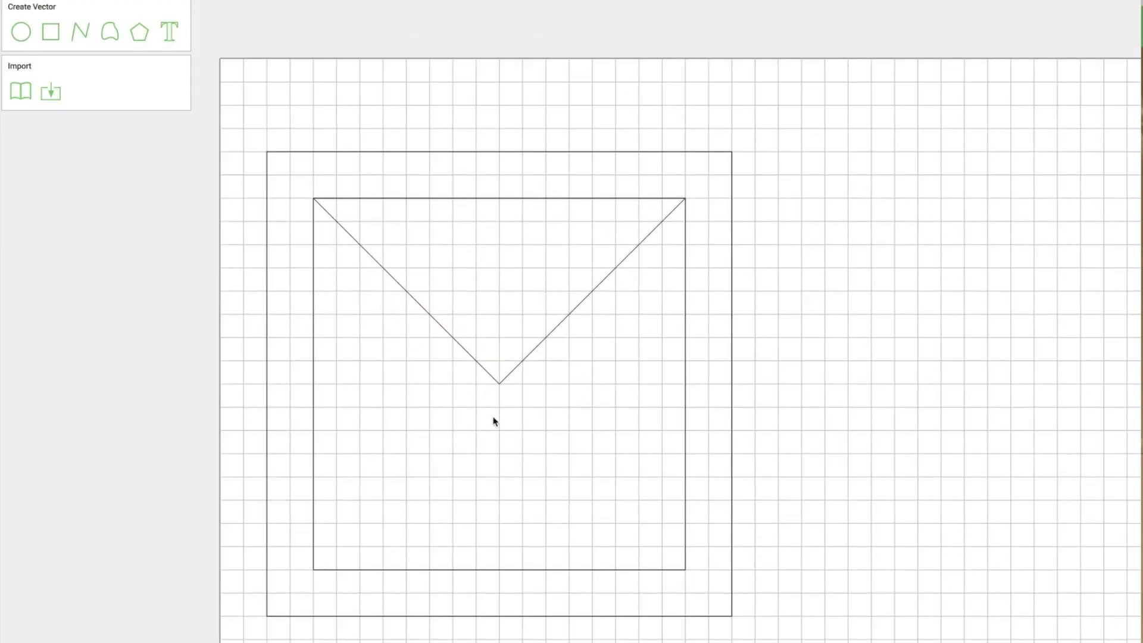
{"action": "scroll", "coordinate": [482, 404], "scroll_direction": "down", "scroll_amount": 1}
{"action": "scroll", "coordinate": [478, 397], "scroll_direction": "down", "scroll_amount": 1}
- Vertically flip the triangle copy and snap it into the inner square's bottom quarter
{"action": "left_click", "coordinate": [500, 385]}
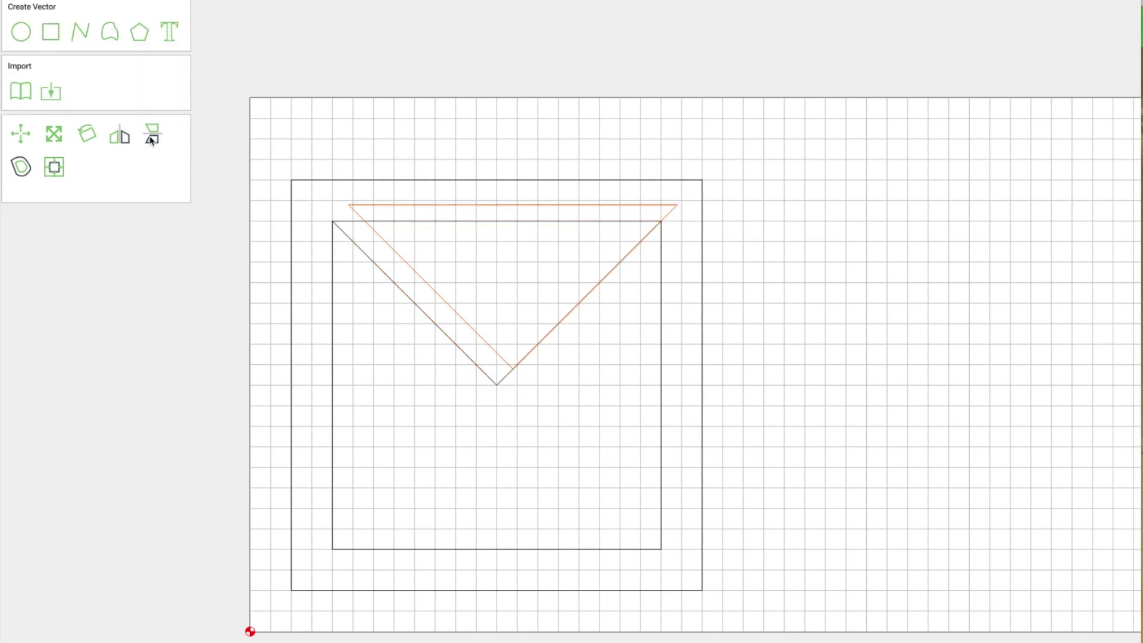
{"action": "left_click", "coordinate": [152, 137]}
{"action": "left_click_drag", "start_coordinate": [516, 210], "coordinate": [497, 391]}
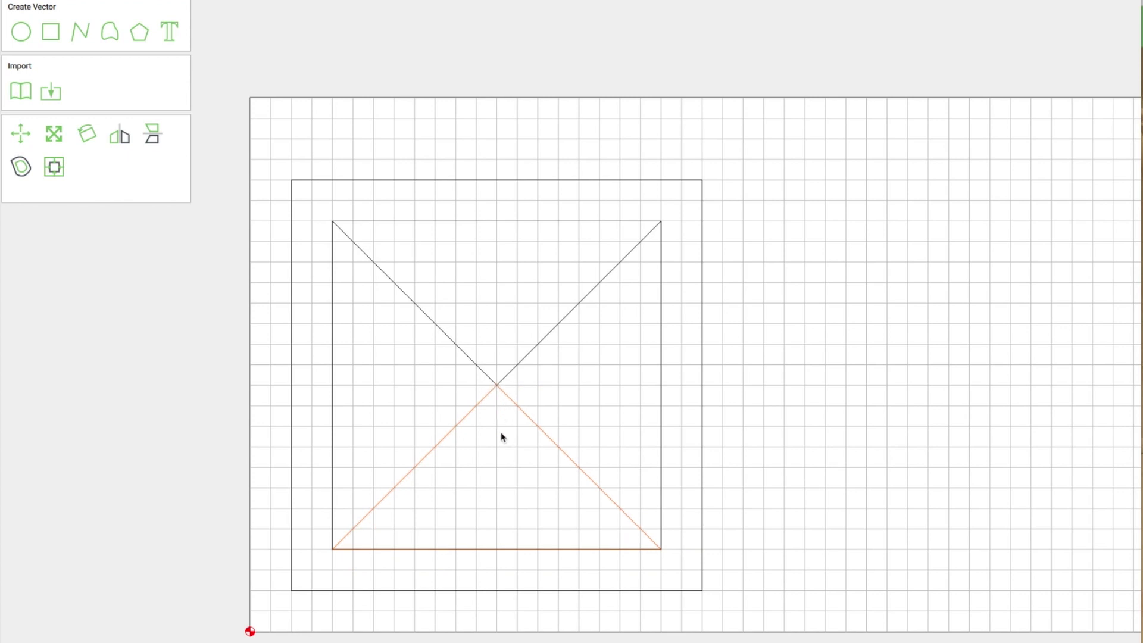
- Duplicate the bottom triangle and rotate the copy 90°, moving it toward the centre
{"action": "key", "text": "ctrl+d"}
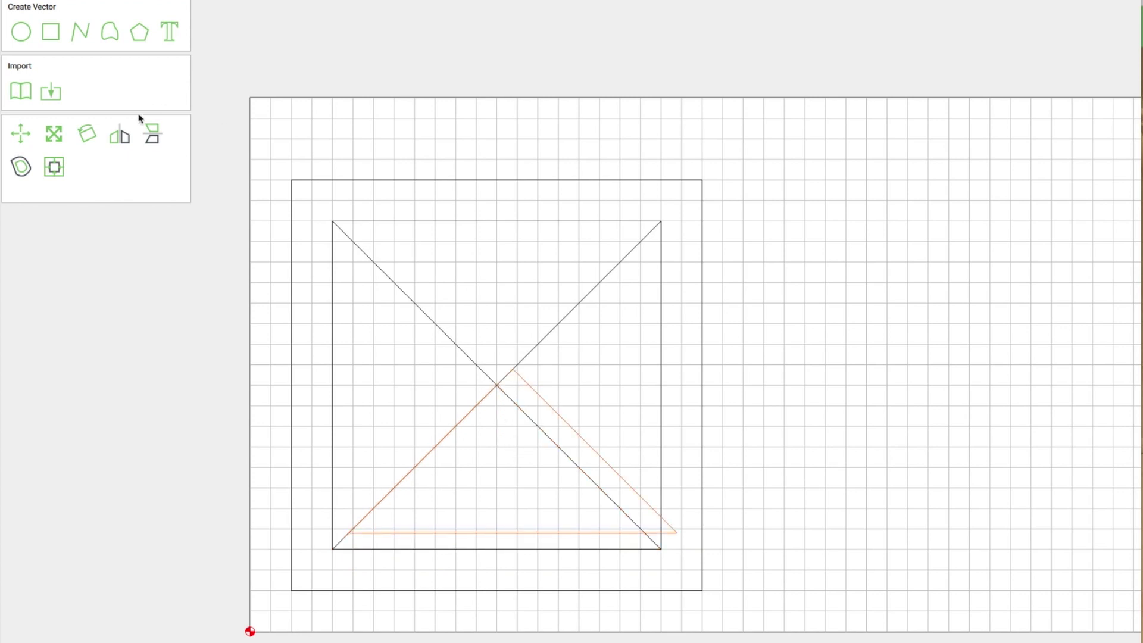
{"action": "left_click", "coordinate": [85, 136]}
{"action": "left_click", "coordinate": [159, 71]}
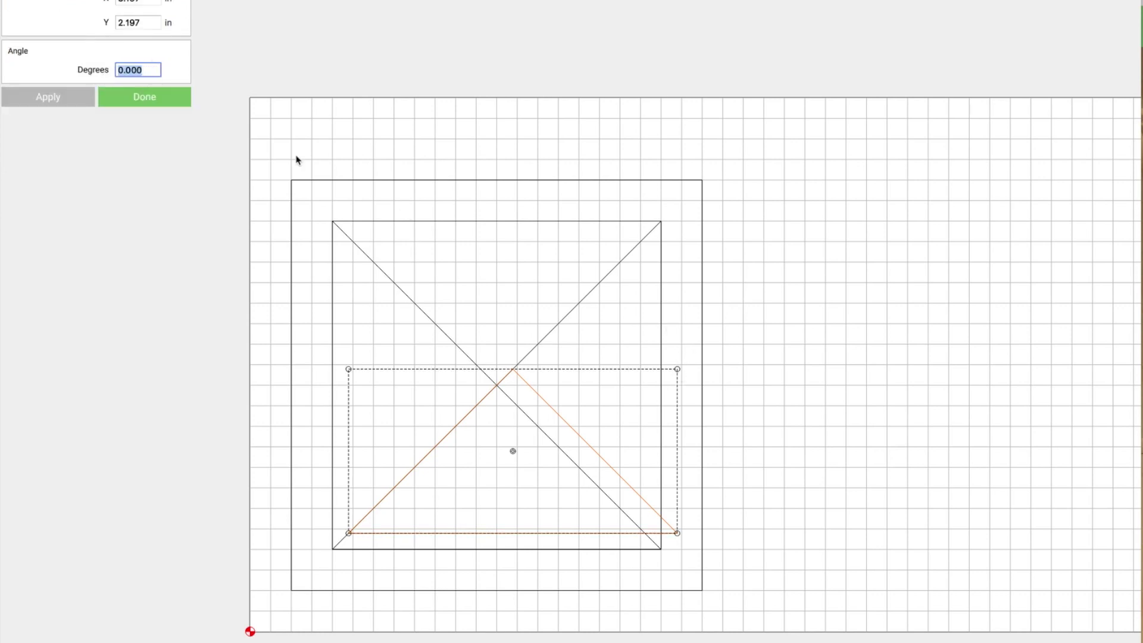
{"action": "type", "text": "90"}
{"action": "left_click", "coordinate": [63, 97]}
{"action": "left_click", "coordinate": [437, 453]}
{"action": "left_click_drag", "start_coordinate": [438, 455], "coordinate": [500, 387]}
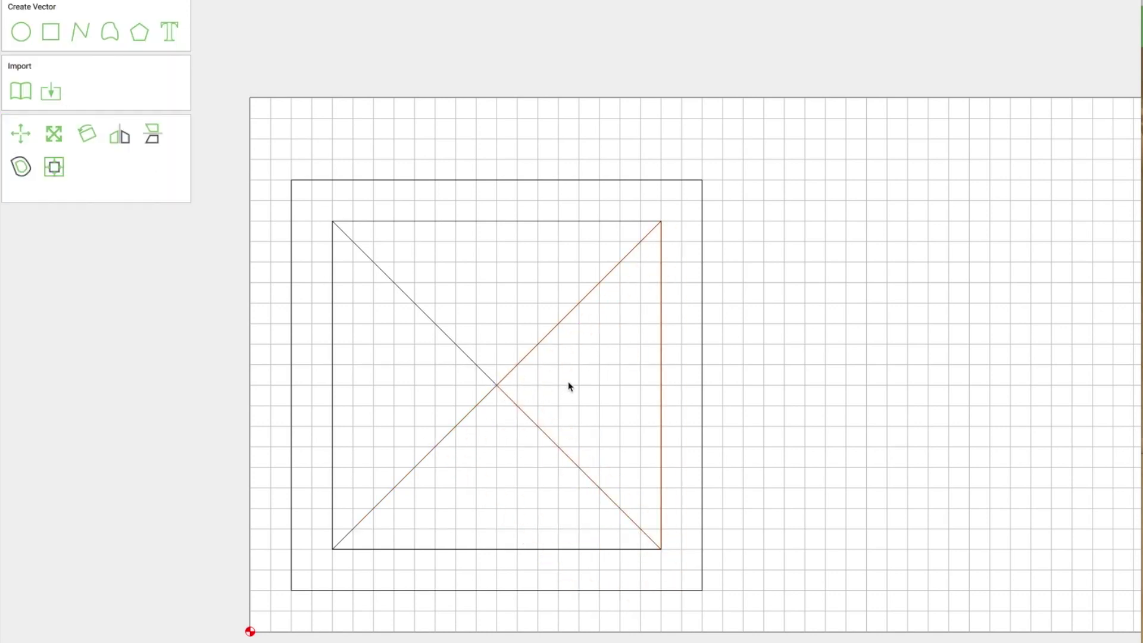
{"action": "left_click_drag", "start_coordinate": [573, 383], "coordinate": [584, 377]}
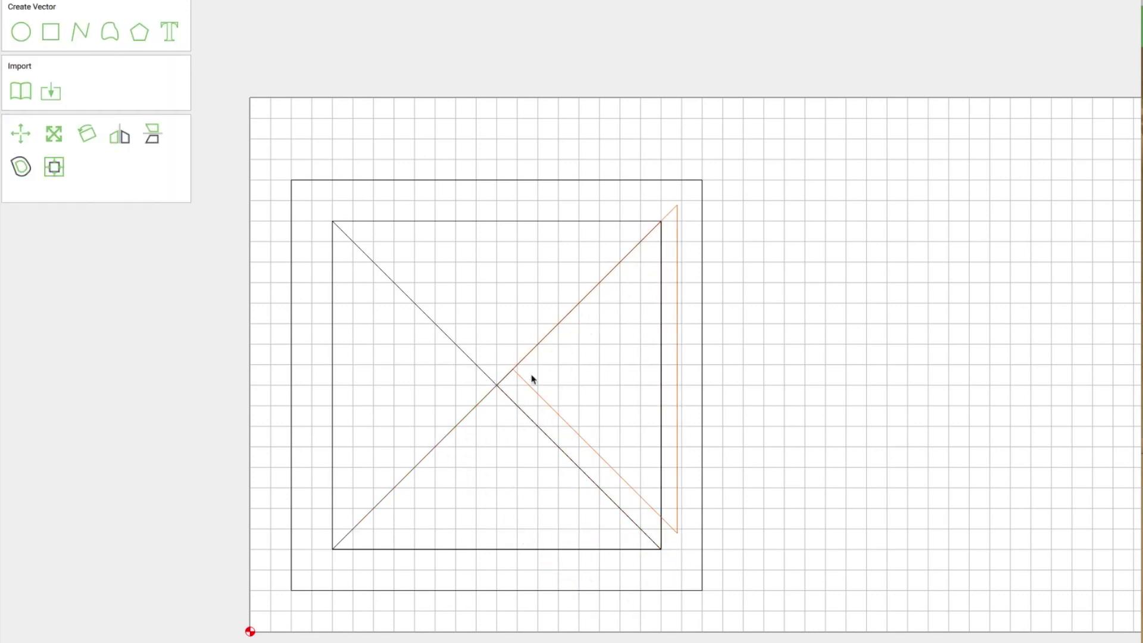
- Mirror the rotated triangle horizontally and snap it into the square's left quarter
{"action": "left_click", "coordinate": [120, 137]}
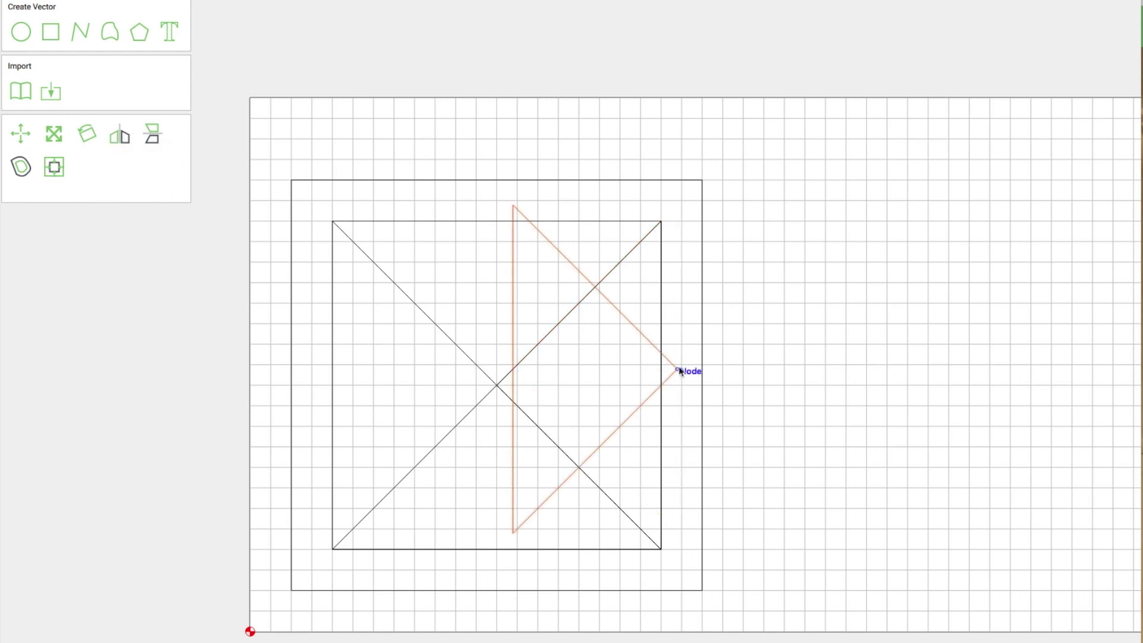
{"action": "left_click_drag", "start_coordinate": [680, 372], "coordinate": [496, 384]}
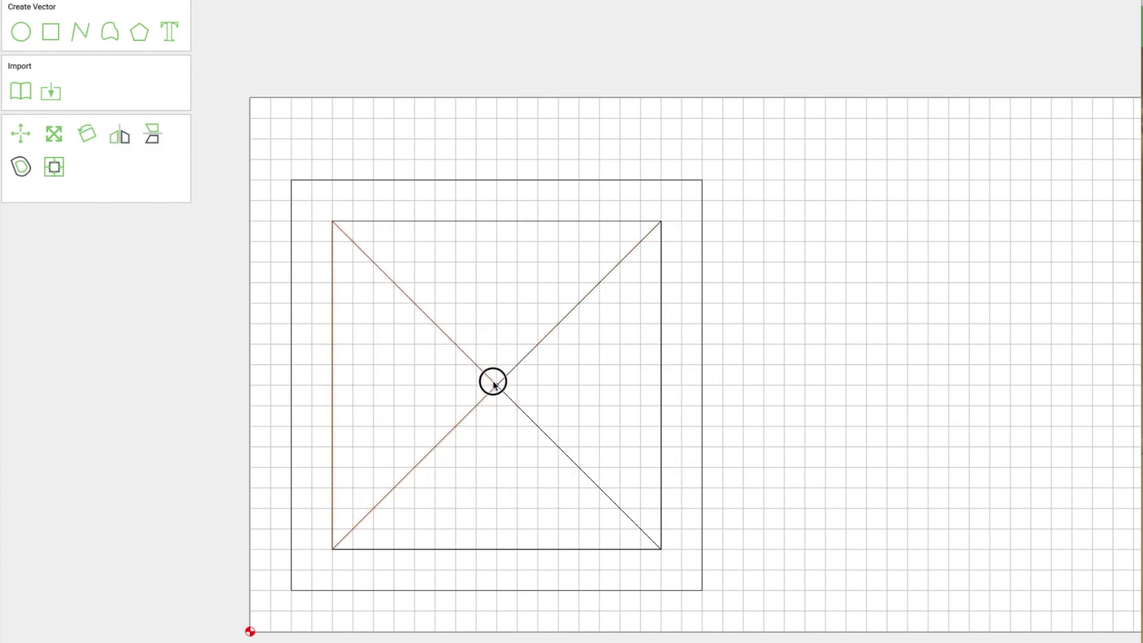
{"action": "left_click", "coordinate": [527, 468]}
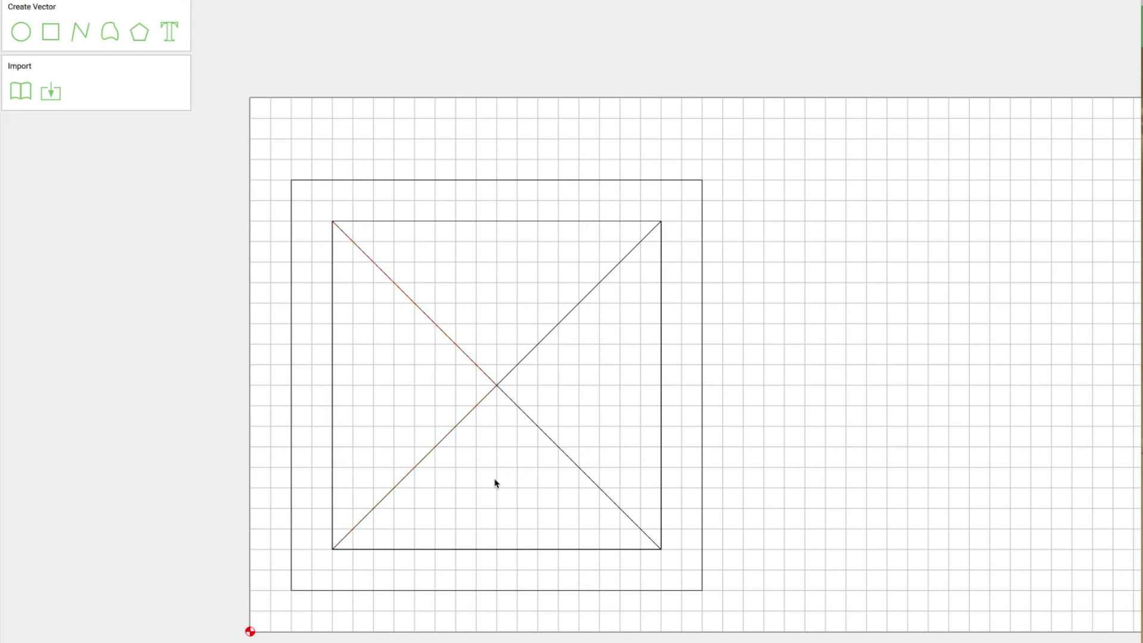
{"action": "left_click", "coordinate": [497, 549]}
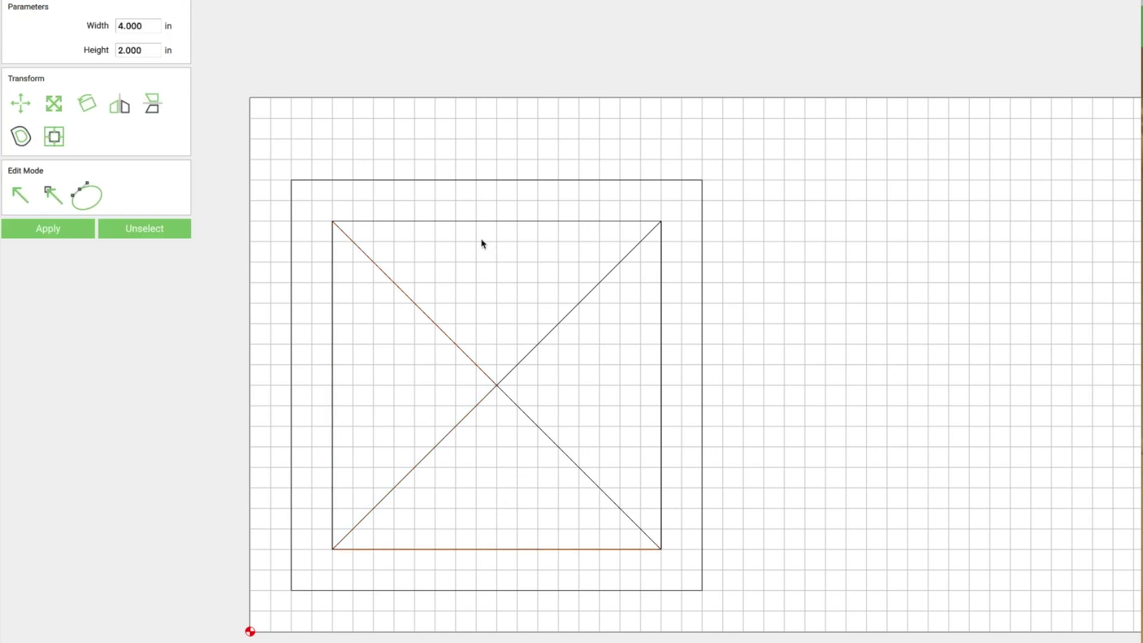
{"action": "left_click", "coordinate": [480, 222], "text": "shift"}
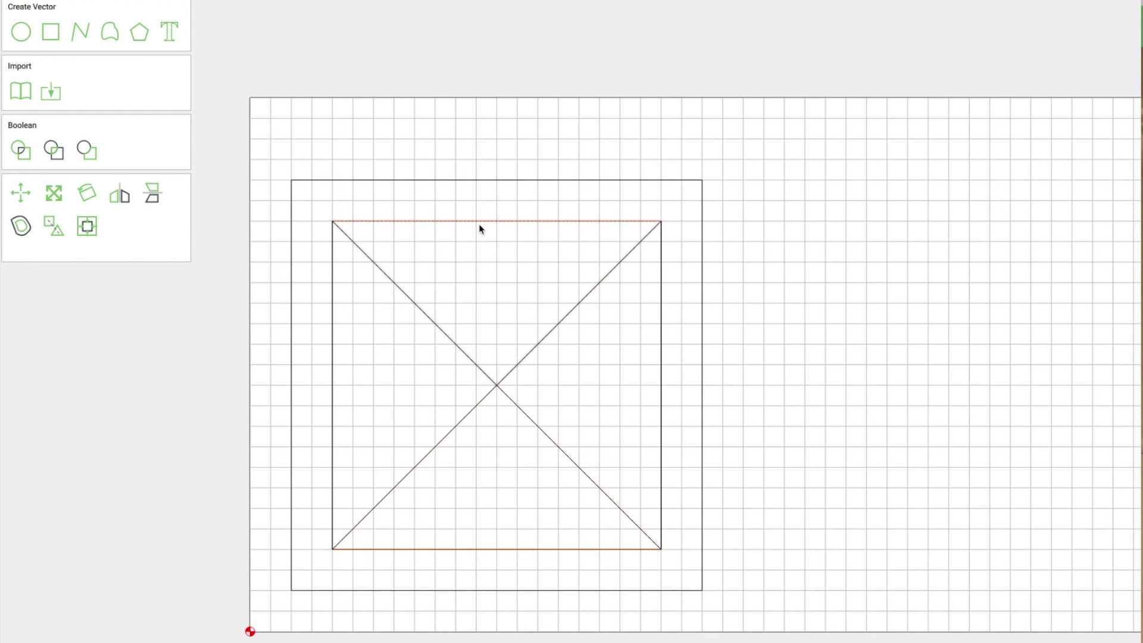
{"action": "left_click", "coordinate": [363, 22]}
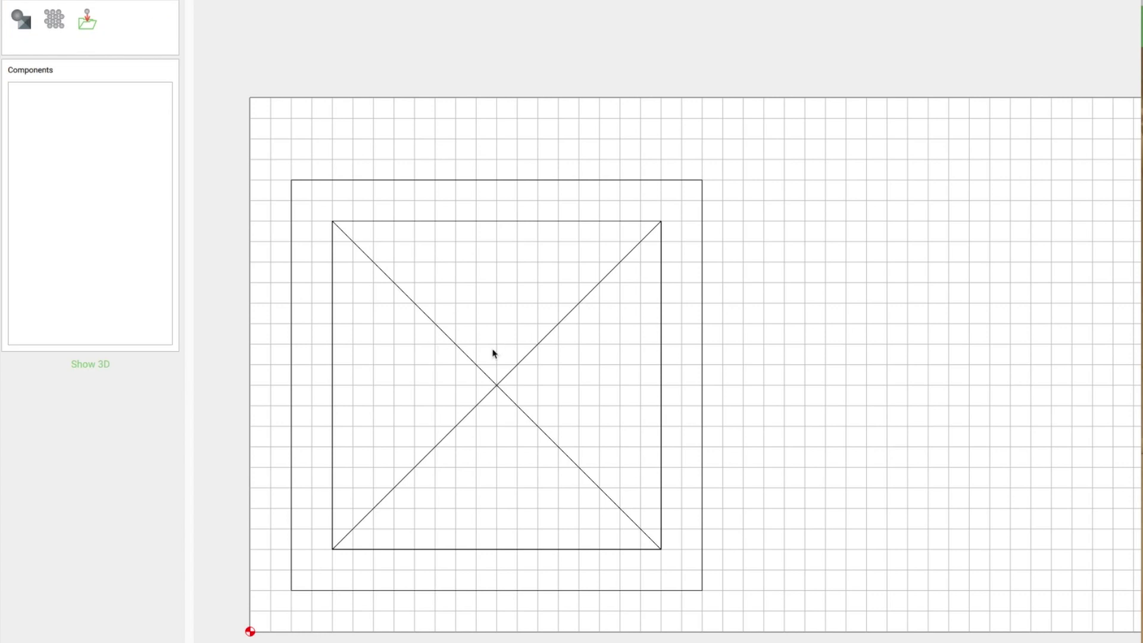
- Model the top triangle as a trial Flat component and preview it in 3D
{"action": "scroll", "coordinate": [471, 396], "scroll_direction": "up", "scroll_amount": 3}
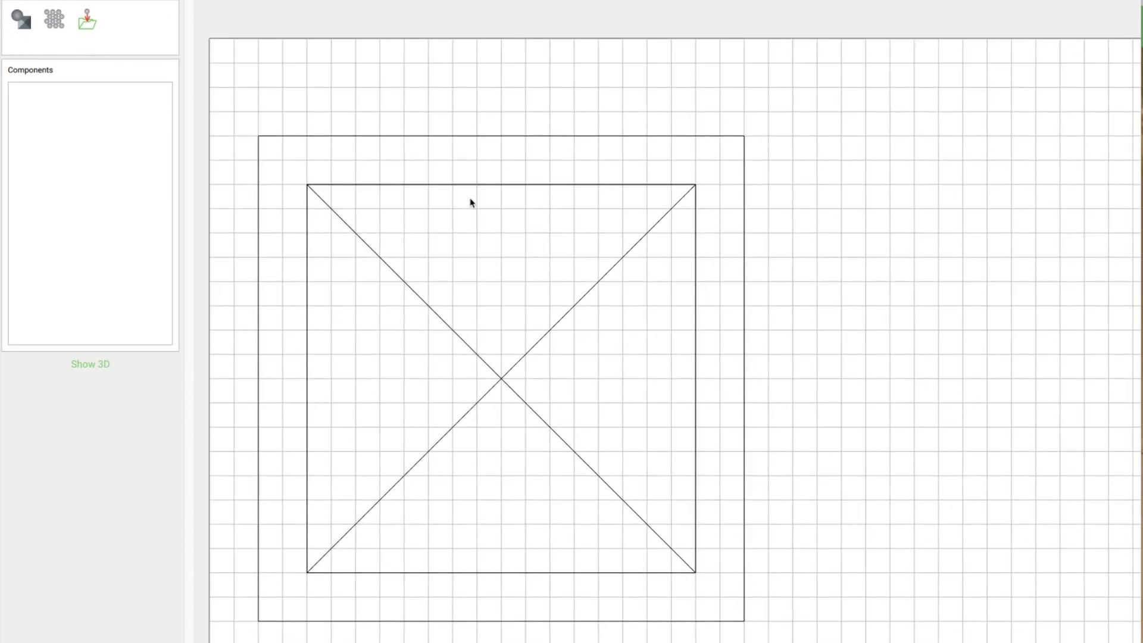
{"action": "left_click", "coordinate": [482, 195]}
{"action": "left_click", "coordinate": [24, 21]}
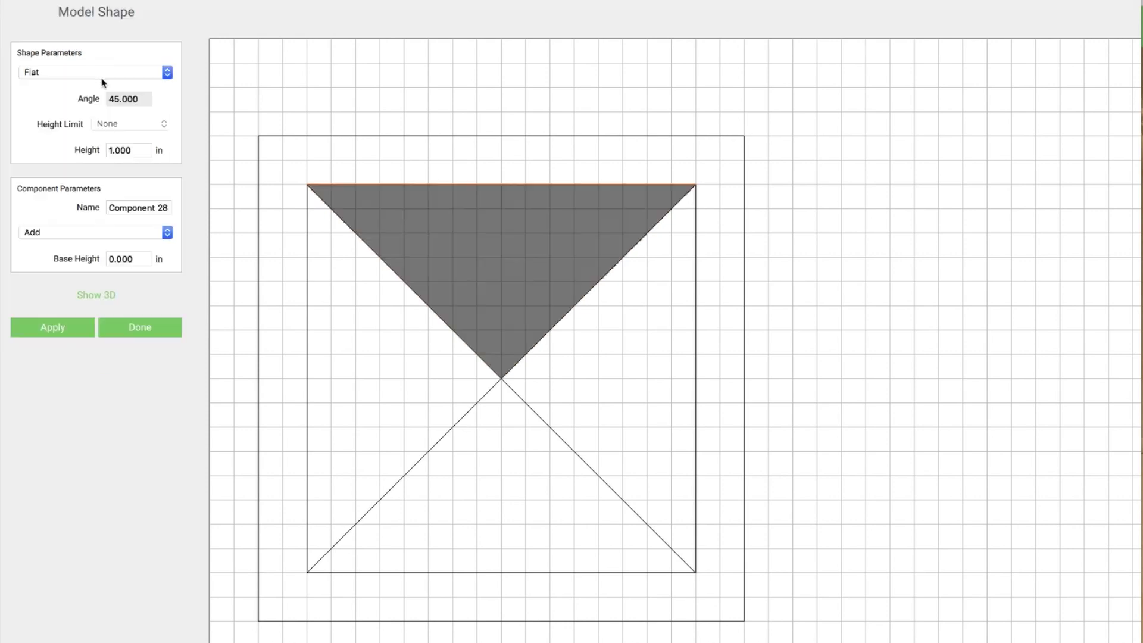
{"action": "left_click", "coordinate": [84, 74]}
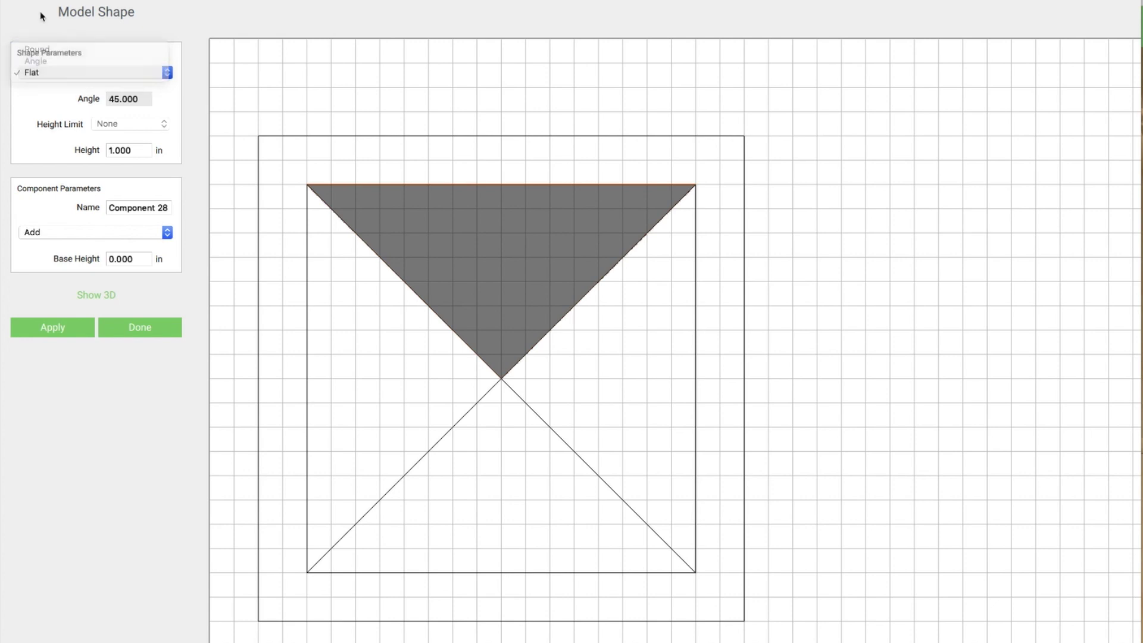
{"action": "left_click", "coordinate": [42, 15]}
{"action": "left_click", "coordinate": [71, 328]}
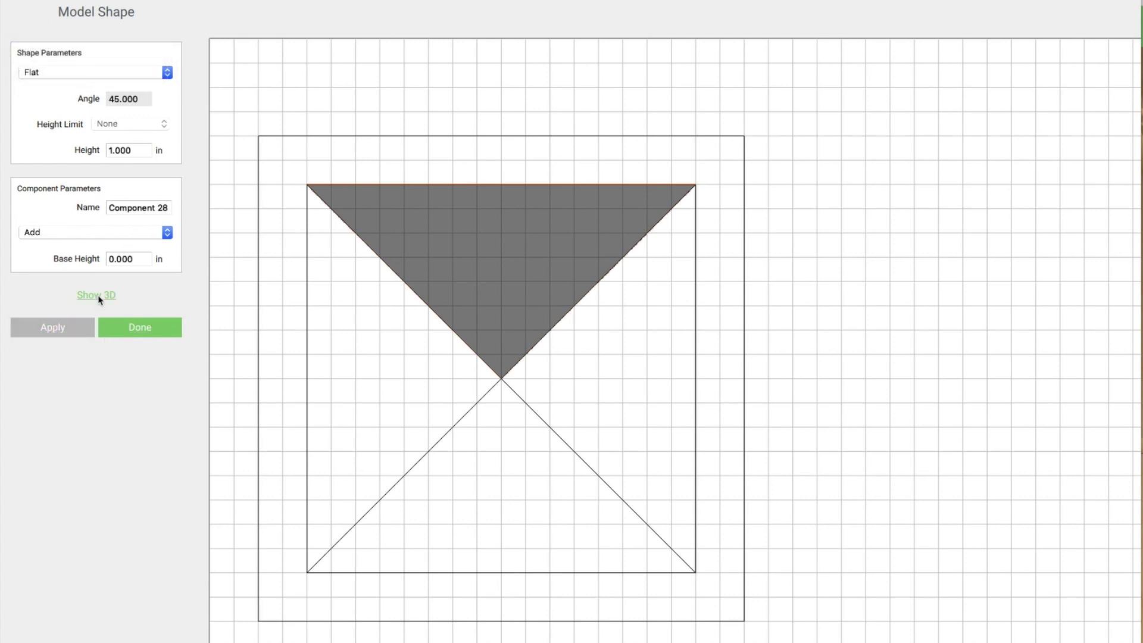
{"action": "left_click", "coordinate": [97, 296]}
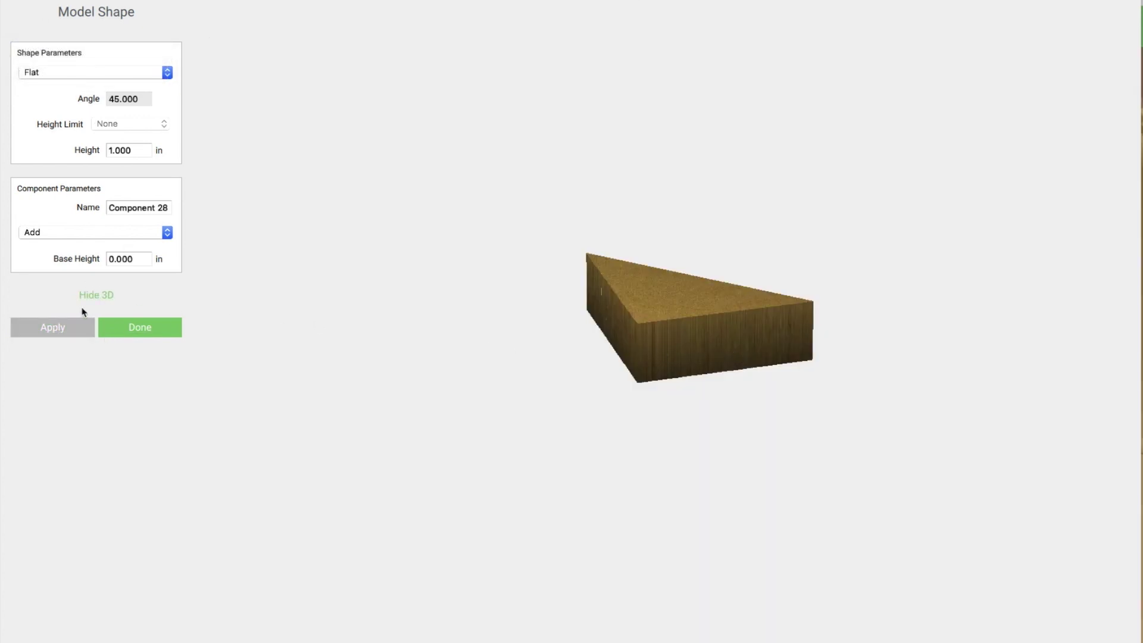
{"action": "left_click", "coordinate": [97, 296]}
{"action": "left_click", "coordinate": [127, 329]}
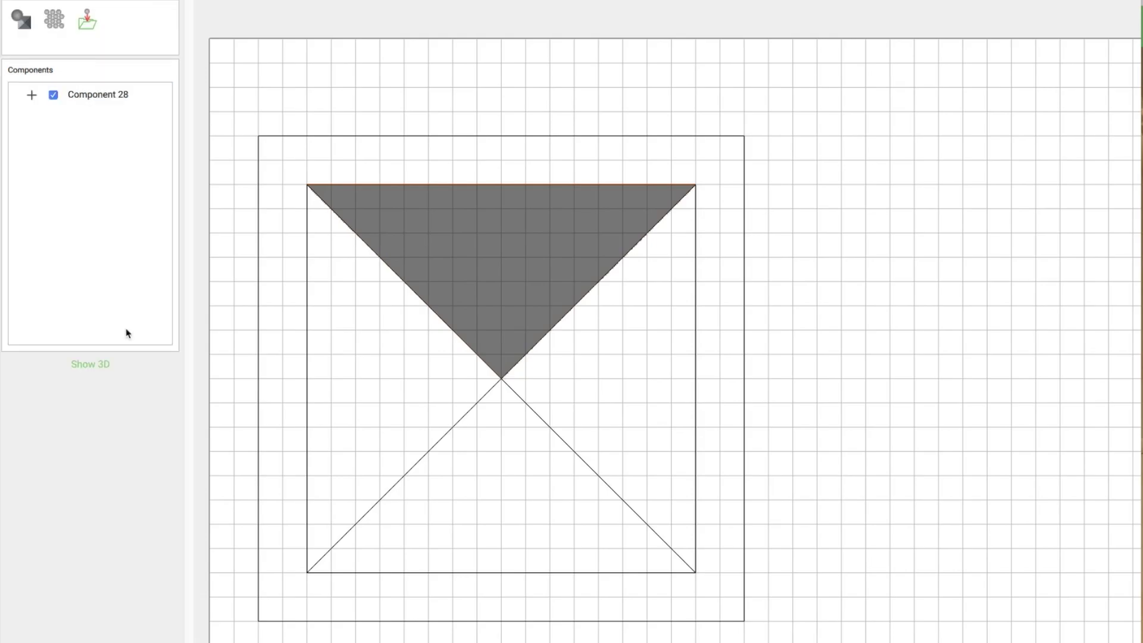
- Delete Component 28 and select the outer square
{"action": "right_click", "coordinate": [105, 96]}
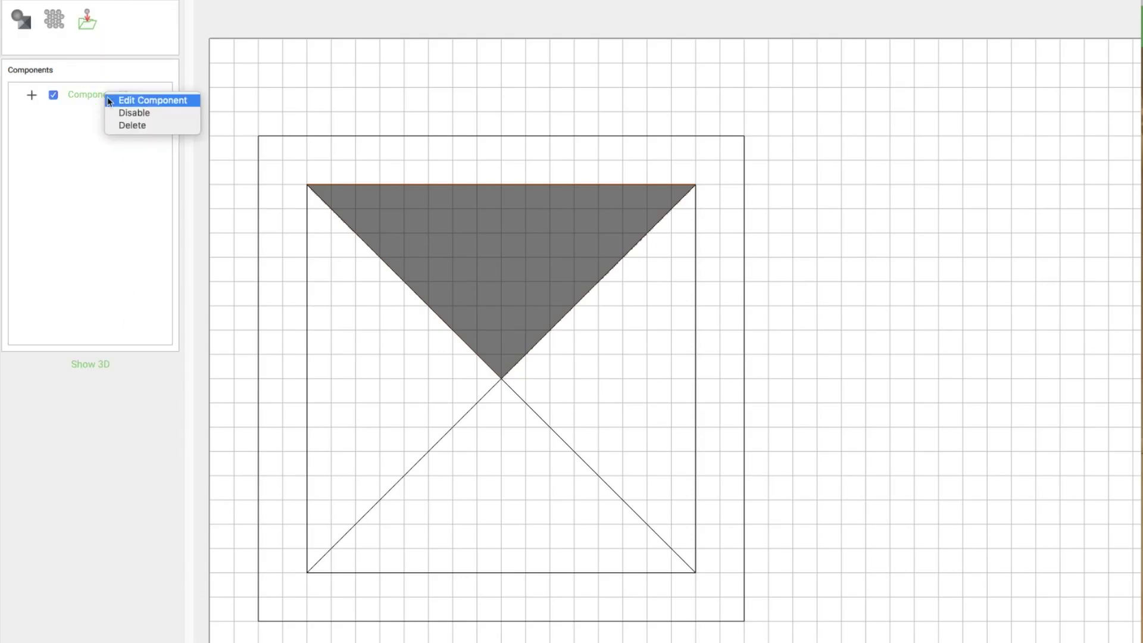
{"action": "left_click", "coordinate": [129, 127]}
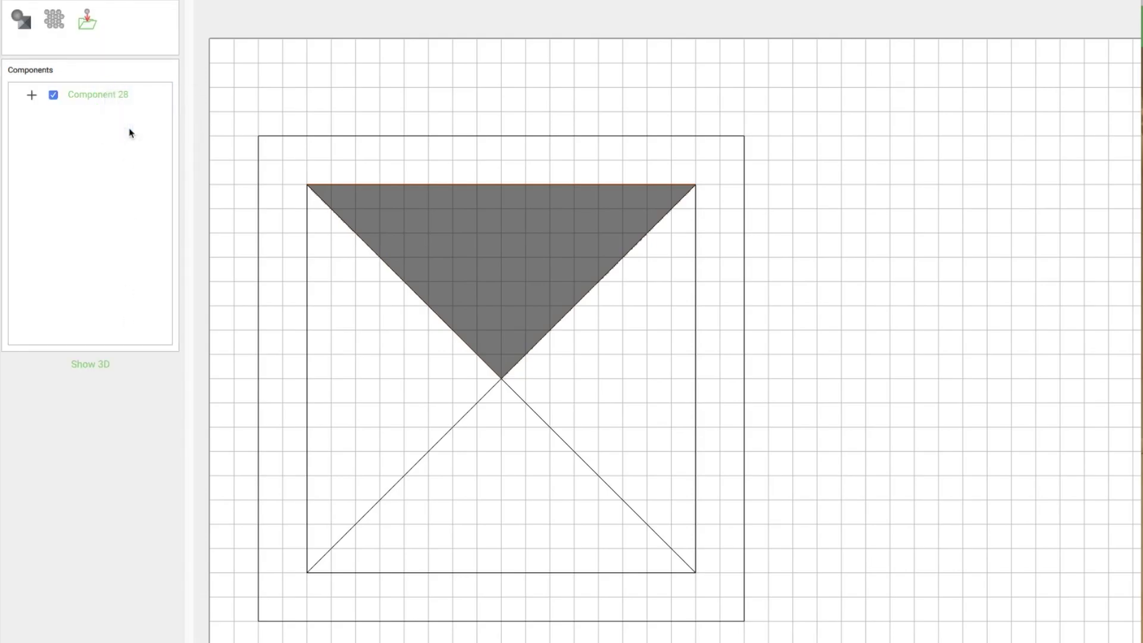
{"action": "left_click", "coordinate": [311, 137]}
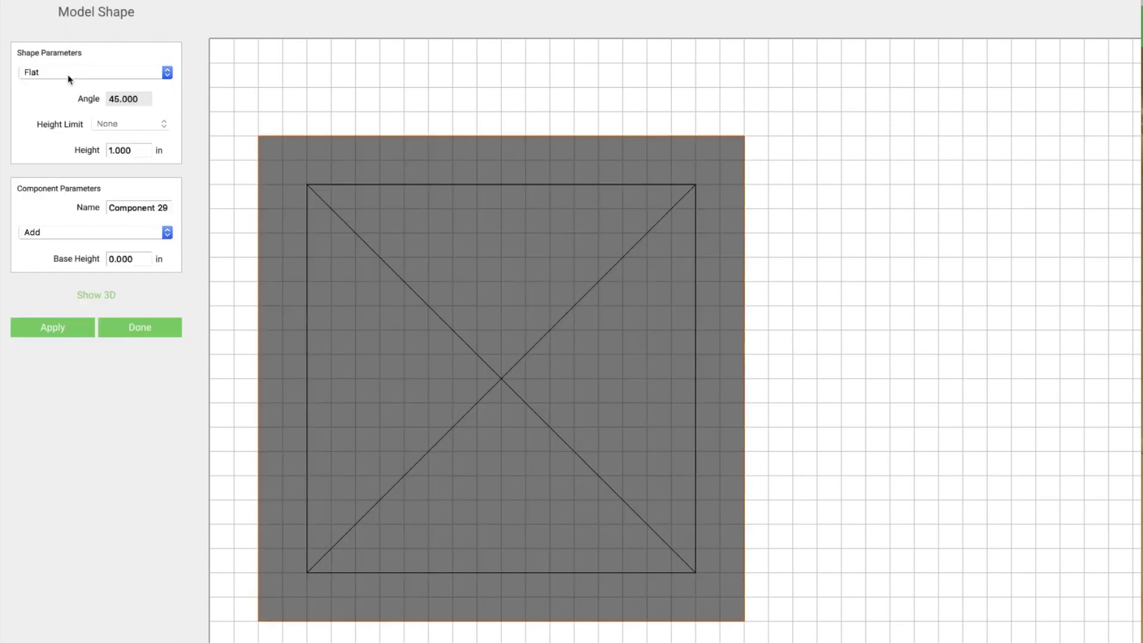
- Set the outer square's Flat component to 0.75 in height, named base, with Add mode
{"action": "left_click", "coordinate": [137, 152]}
{"action": "type", "text": "."}
{"action": "left_click", "coordinate": [124, 208]}
{"action": "type", "text": "base"}
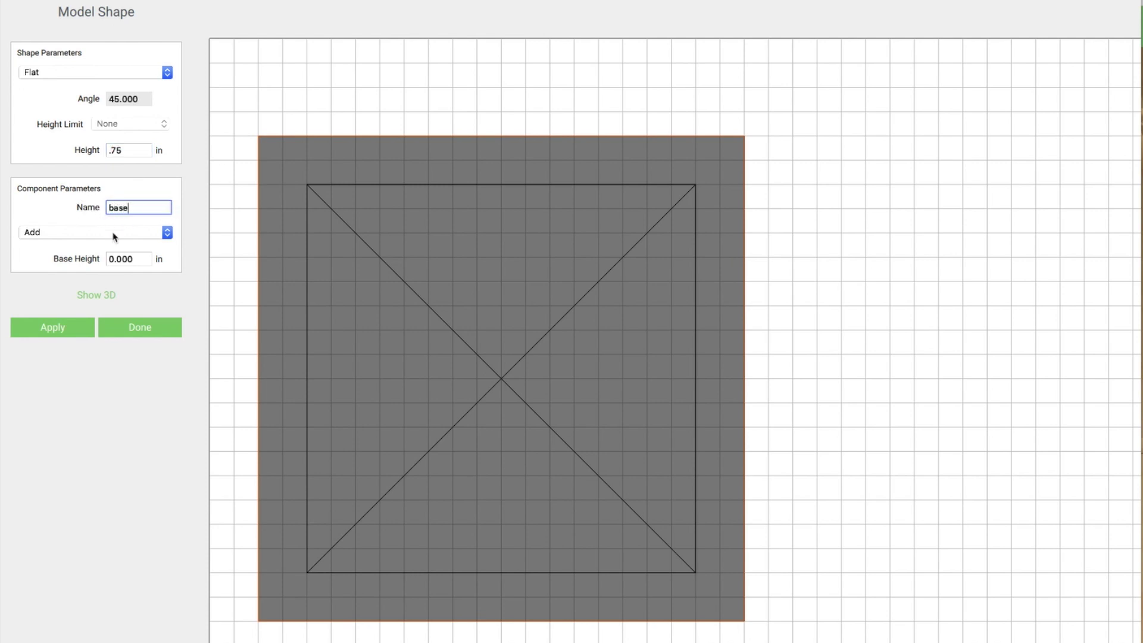
{"action": "left_click", "coordinate": [45, 235]}
{"action": "left_click", "coordinate": [50, 237]}
{"action": "left_click", "coordinate": [51, 331]}
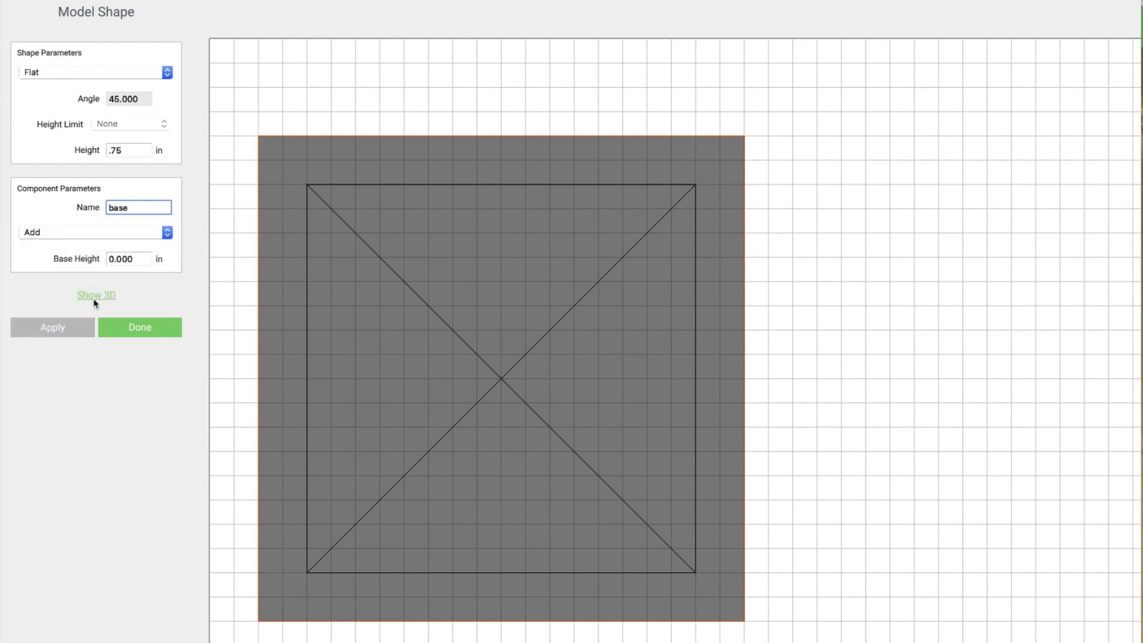
{"action": "left_click", "coordinate": [96, 295]}
- Preview the base board in 3D, then finish the component
{"action": "left_click", "coordinate": [665, 419]}
{"action": "scroll", "coordinate": [643, 405], "scroll_direction": "down", "scroll_amount": 5}
{"action": "left_click_drag", "start_coordinate": [663, 499], "coordinate": [651, 479]}
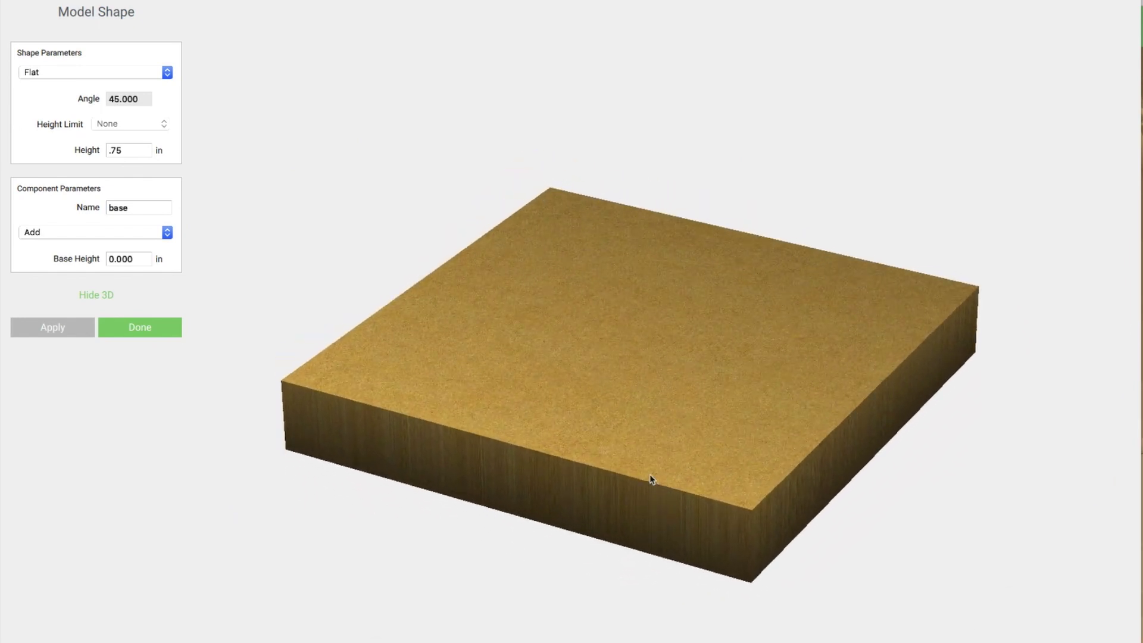
{"action": "left_click", "coordinate": [98, 298]}
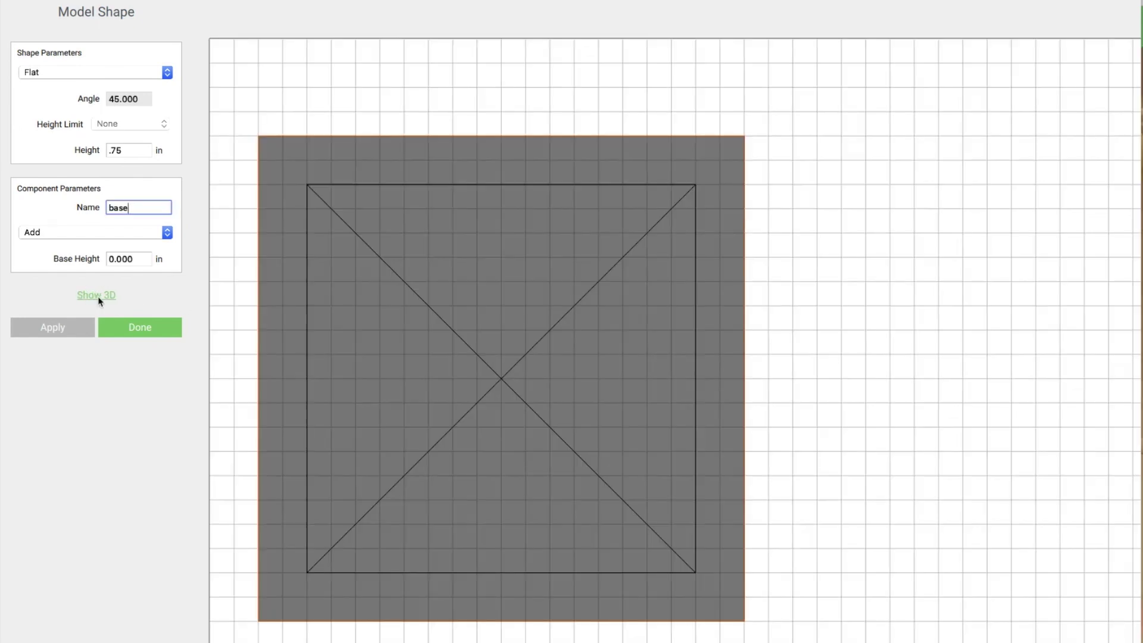
{"action": "left_click", "coordinate": [141, 329]}
{"action": "left_click", "coordinate": [314, 89]}
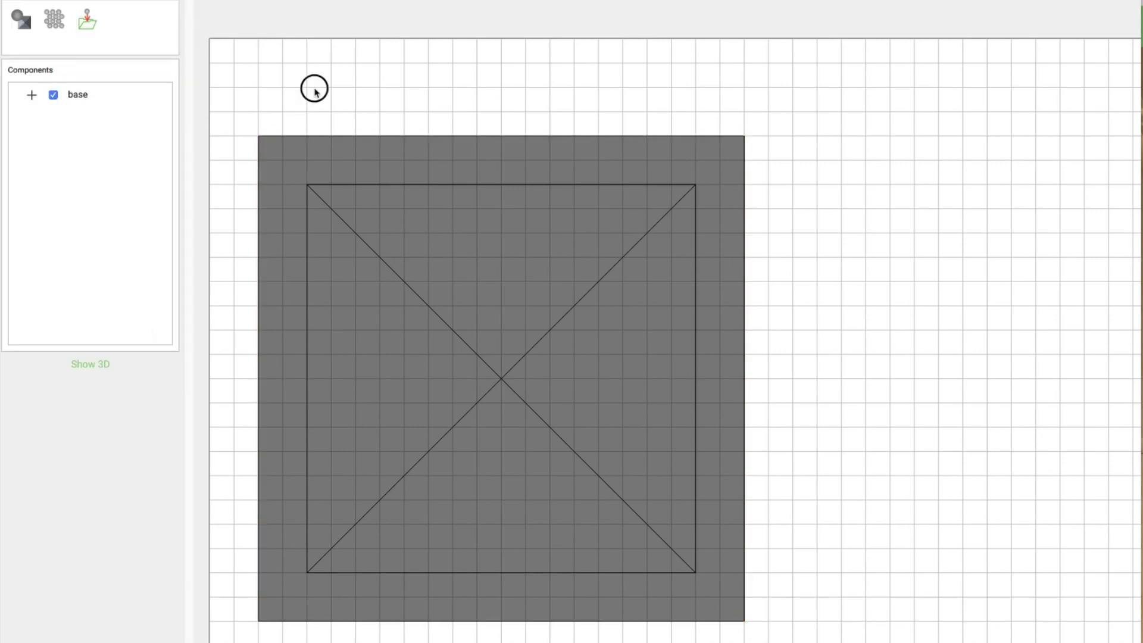
{"action": "left_click", "coordinate": [487, 194]}
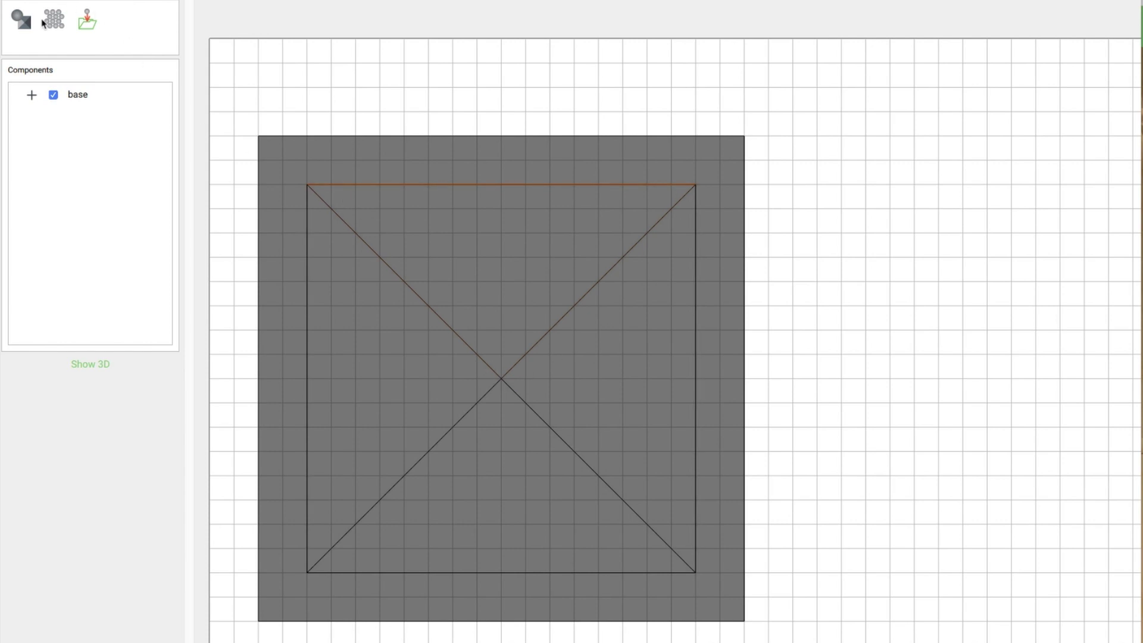
- Model the top triangle with a Round profile and preview it in 3D
{"action": "left_click", "coordinate": [25, 22]}
{"action": "left_click", "coordinate": [56, 72]}
{"action": "left_click", "coordinate": [56, 45]}
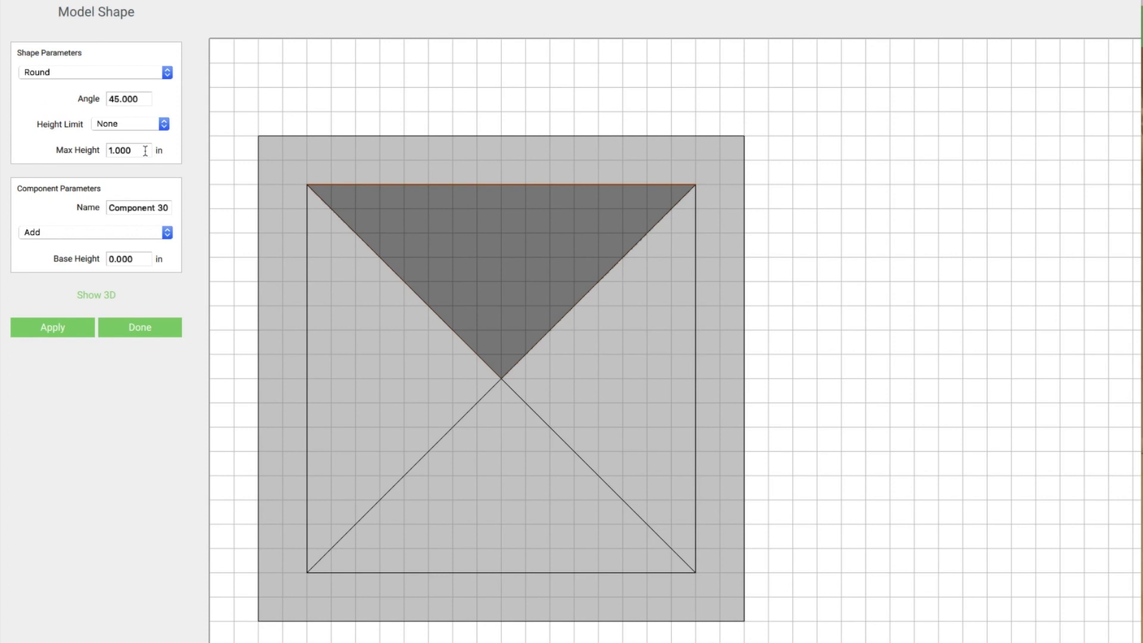
{"action": "left_click", "coordinate": [93, 324]}
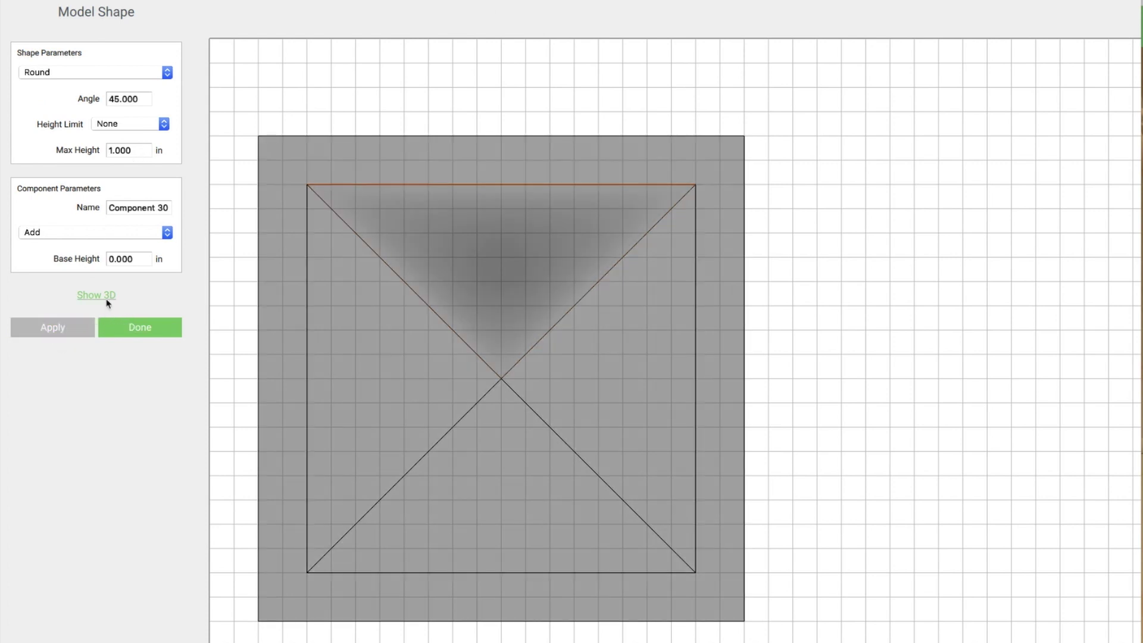
{"action": "left_click", "coordinate": [106, 298]}
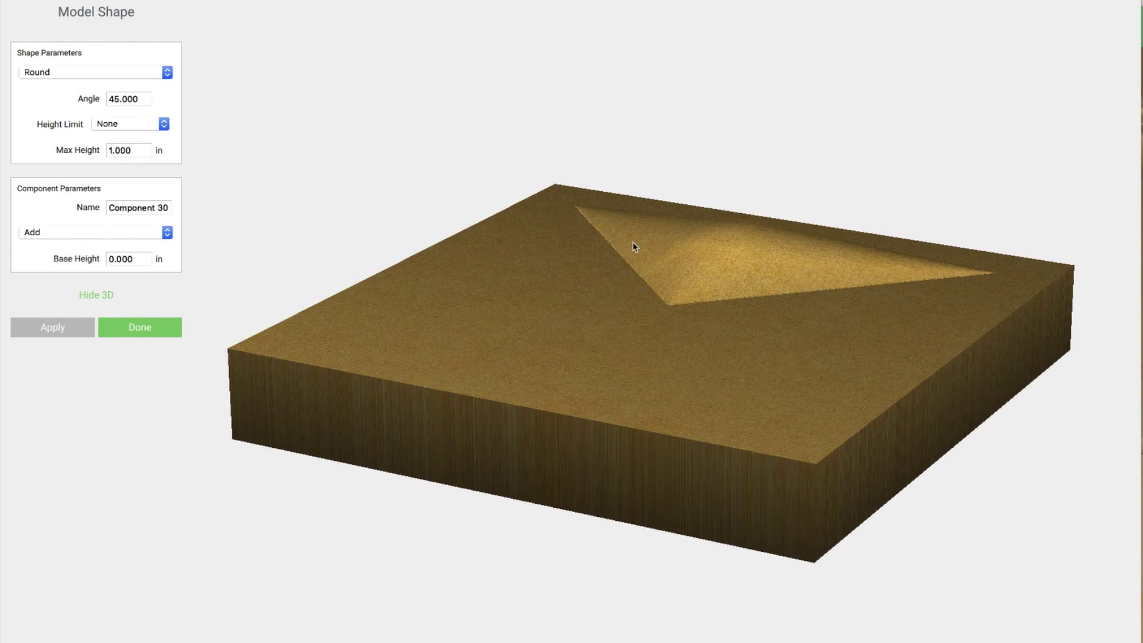
- Set the triangle's combine mode to Subtract and name it T1
{"action": "left_click", "coordinate": [58, 232]}
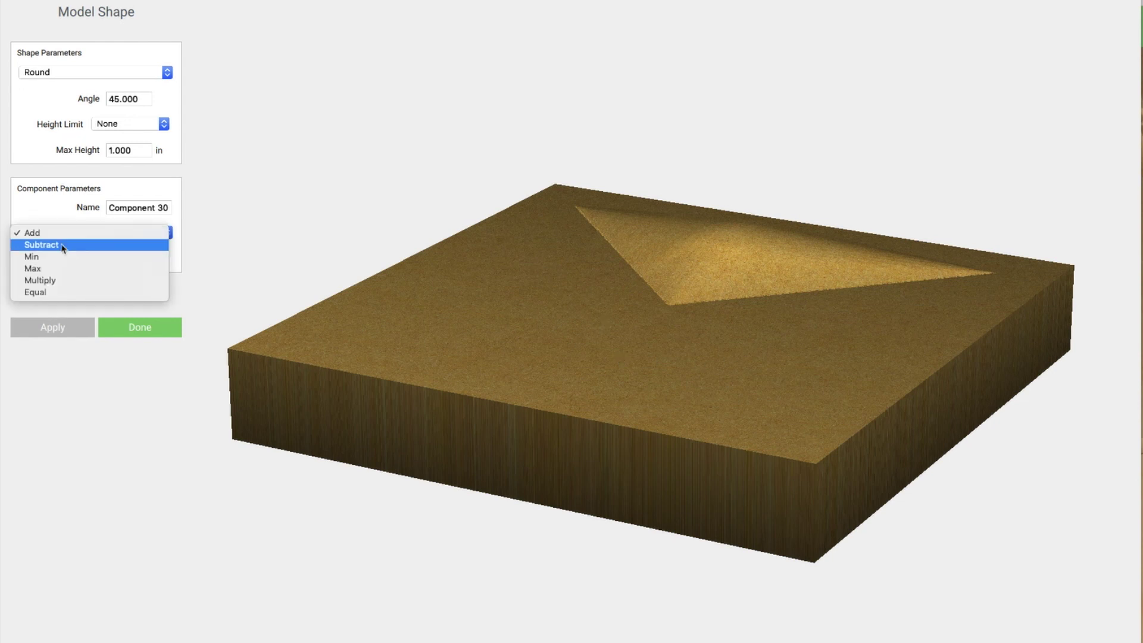
{"action": "left_click", "coordinate": [60, 243]}
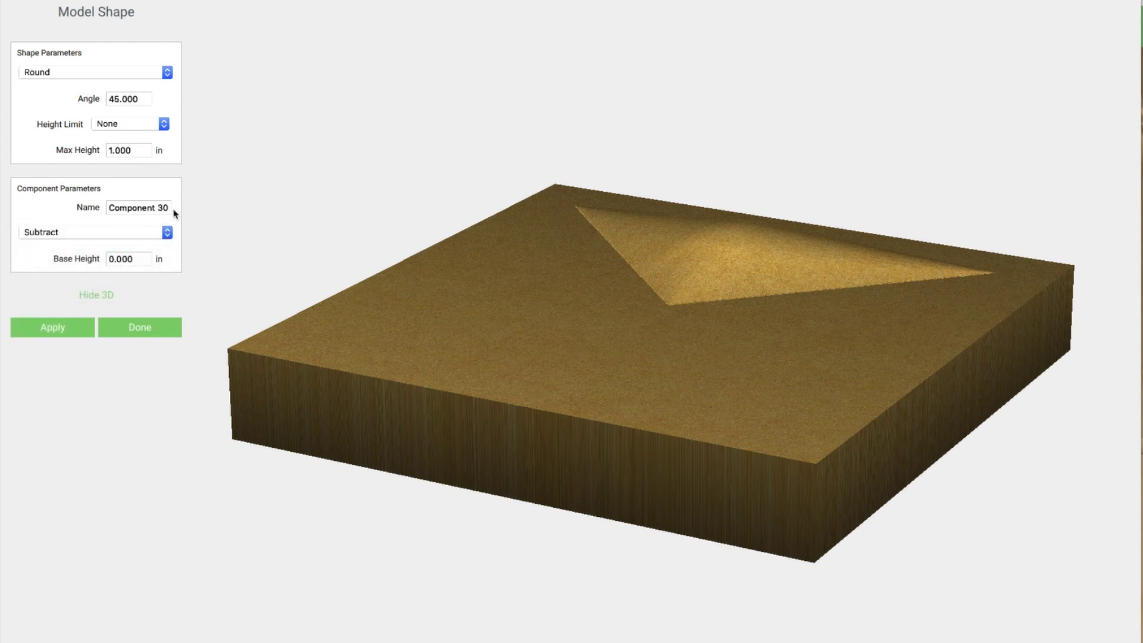
{"action": "left_click_drag", "start_coordinate": [169, 208], "coordinate": [79, 205]}
{"action": "type", "text": "T1"}
{"action": "left_click", "coordinate": [60, 331]}
{"action": "left_click_drag", "start_coordinate": [416, 334], "coordinate": [730, 262]}
- Try Scale Height with a 0.25 in max height on the T1 recess
{"action": "left_click", "coordinate": [125, 126]}
{"action": "left_click", "coordinate": [121, 147]}
{"action": "double_click", "coordinate": [143, 151]}
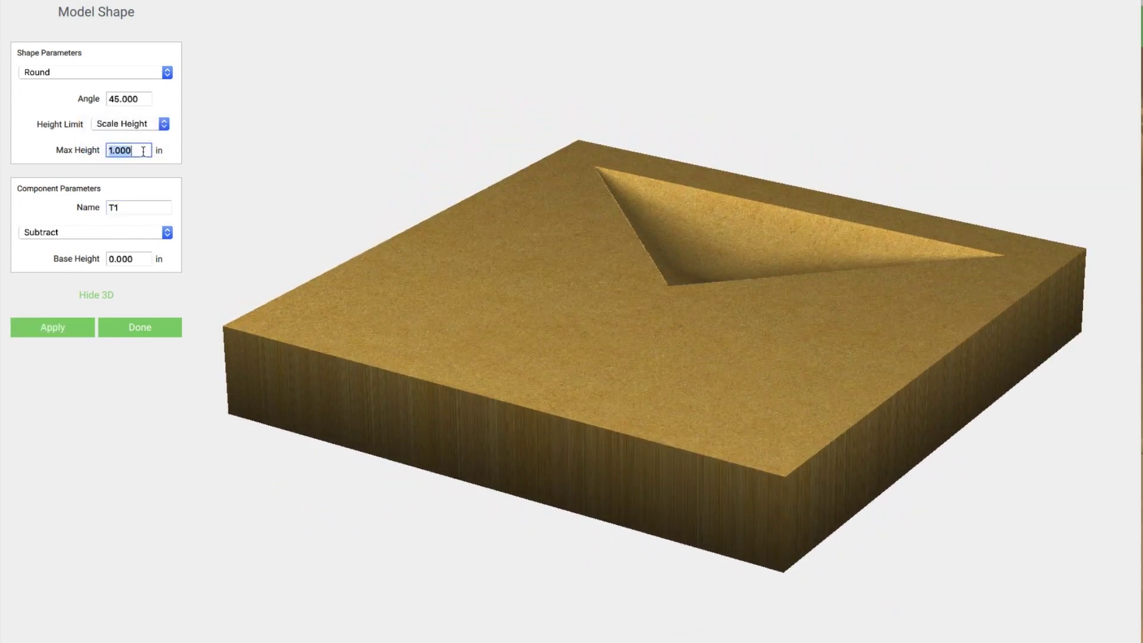
{"action": "type", "text": ".25"}
{"action": "left_click", "coordinate": [62, 333]}
{"action": "left_click_drag", "start_coordinate": [628, 309], "coordinate": [721, 280]}
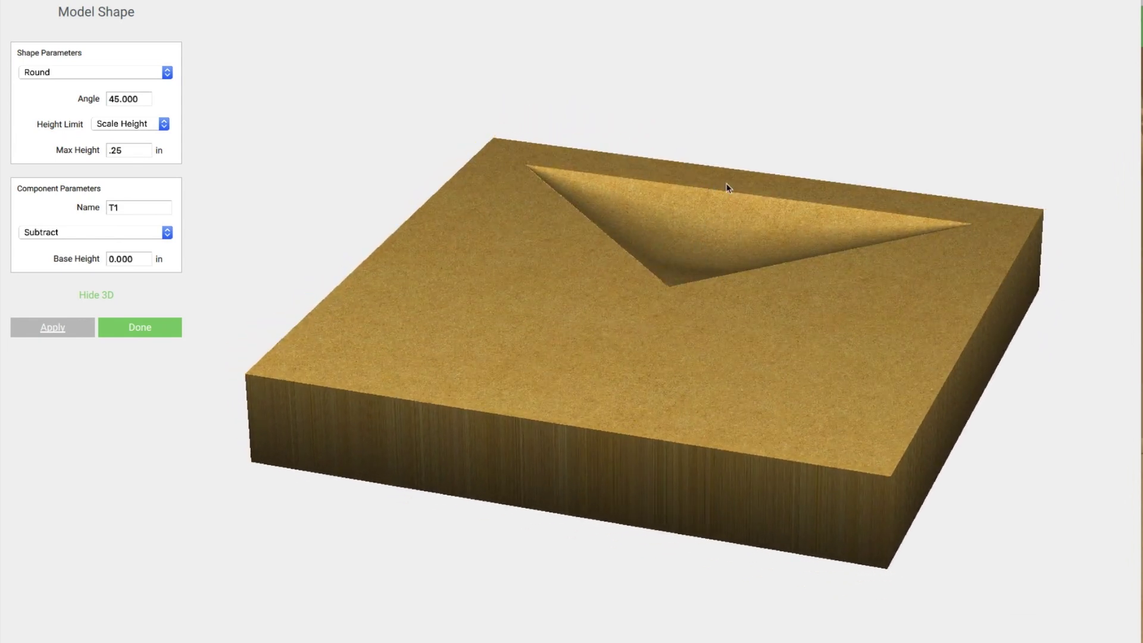
- Set T1's Height Limit to None, finish it and return to the flat view
{"action": "left_click", "coordinate": [131, 124]}
{"action": "left_click", "coordinate": [121, 102]}
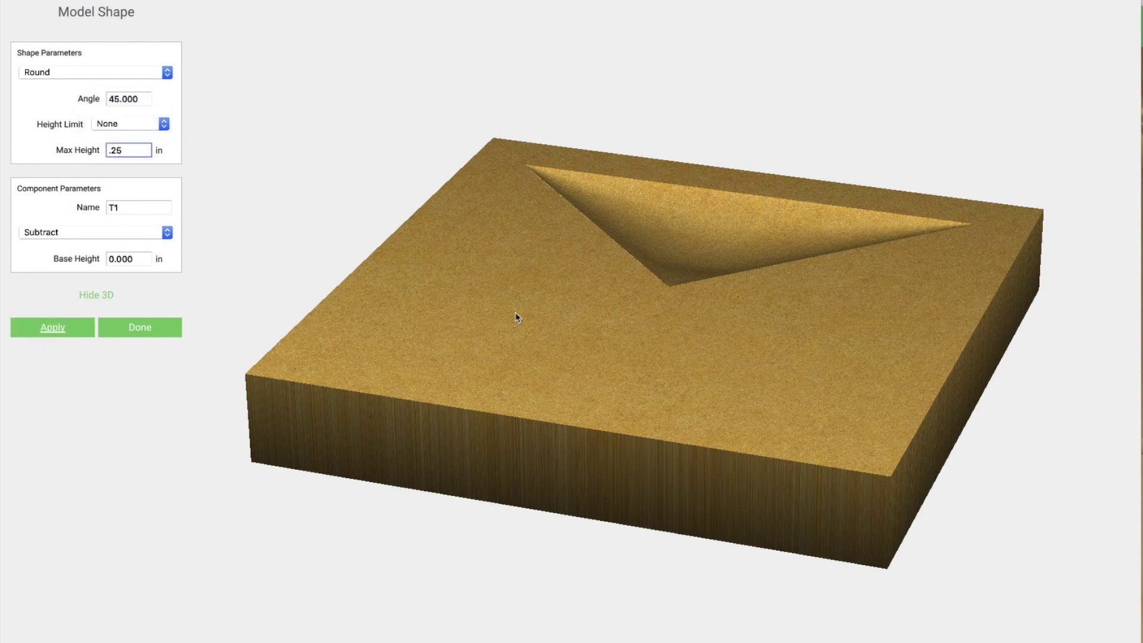
{"action": "key", "text": "Return"}
{"action": "left_click_drag", "start_coordinate": [684, 268], "coordinate": [697, 380]}
{"action": "left_click", "coordinate": [131, 329]}
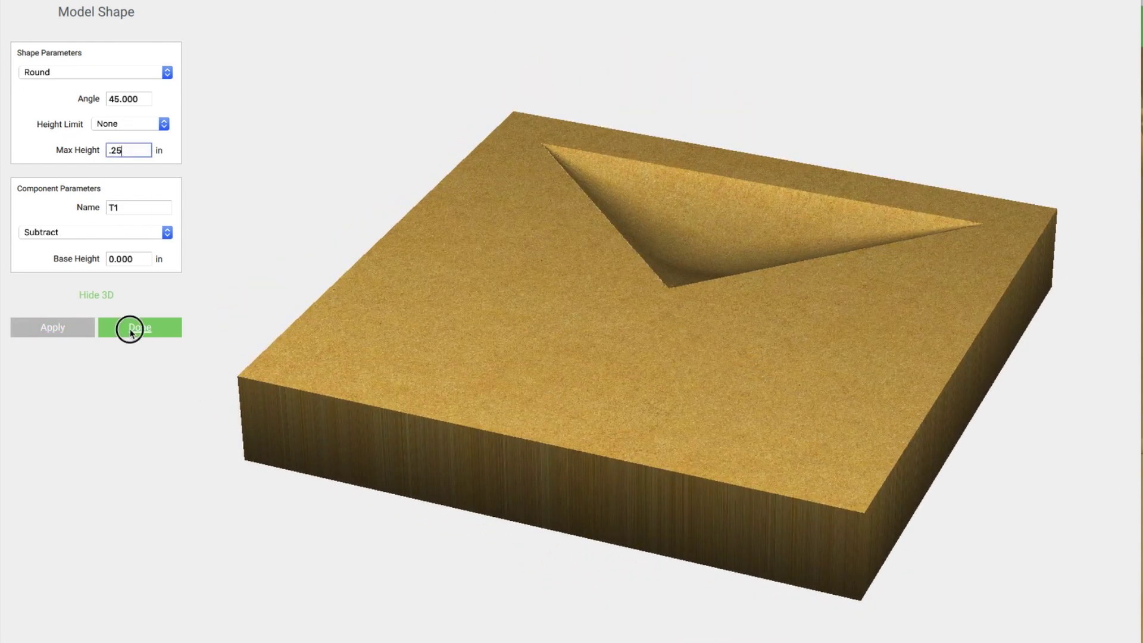
{"action": "left_click", "coordinate": [86, 363]}
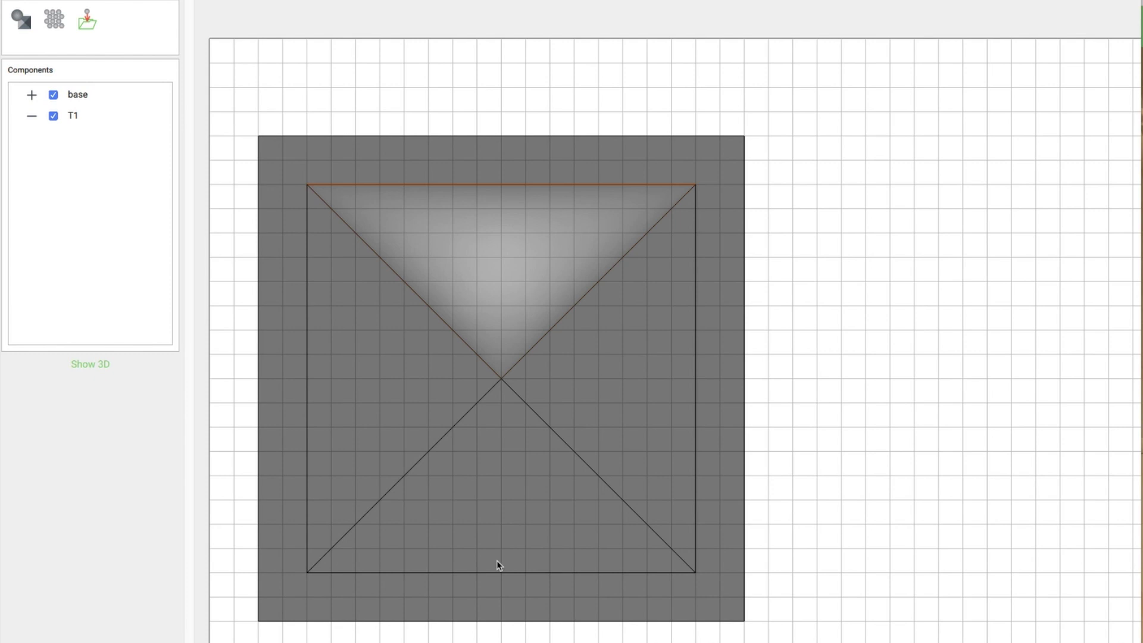
- Model the bottom triangle as a Round shape subtracted from the base
{"action": "left_click", "coordinate": [500, 571]}
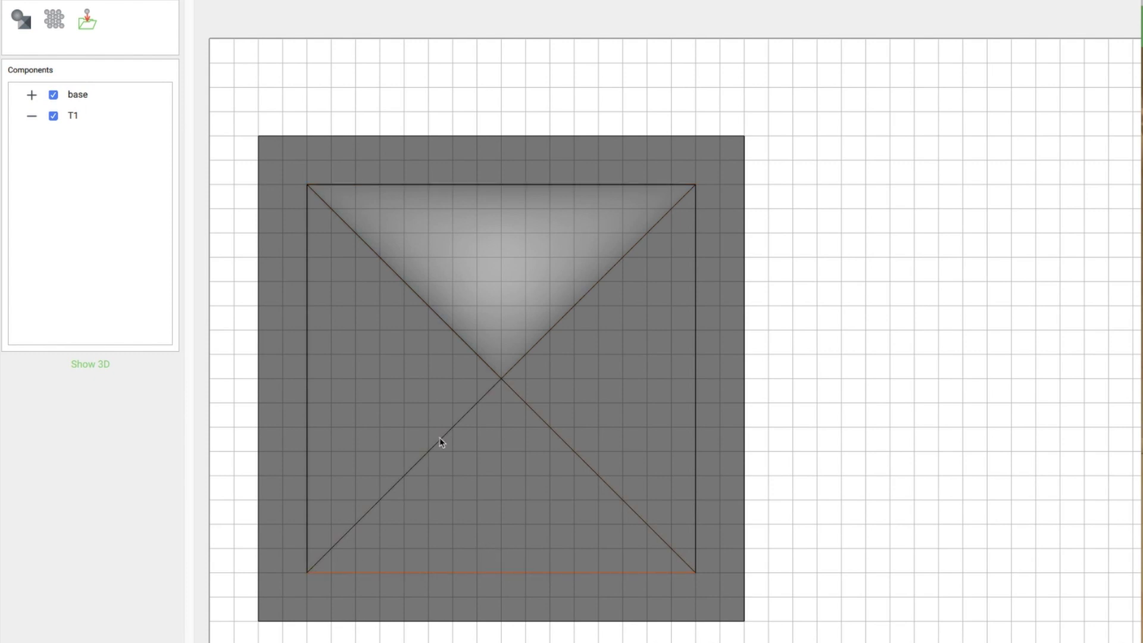
{"action": "left_click", "coordinate": [52, 40]}
{"action": "left_click", "coordinate": [64, 75]}
{"action": "left_click", "coordinate": [51, 44]}
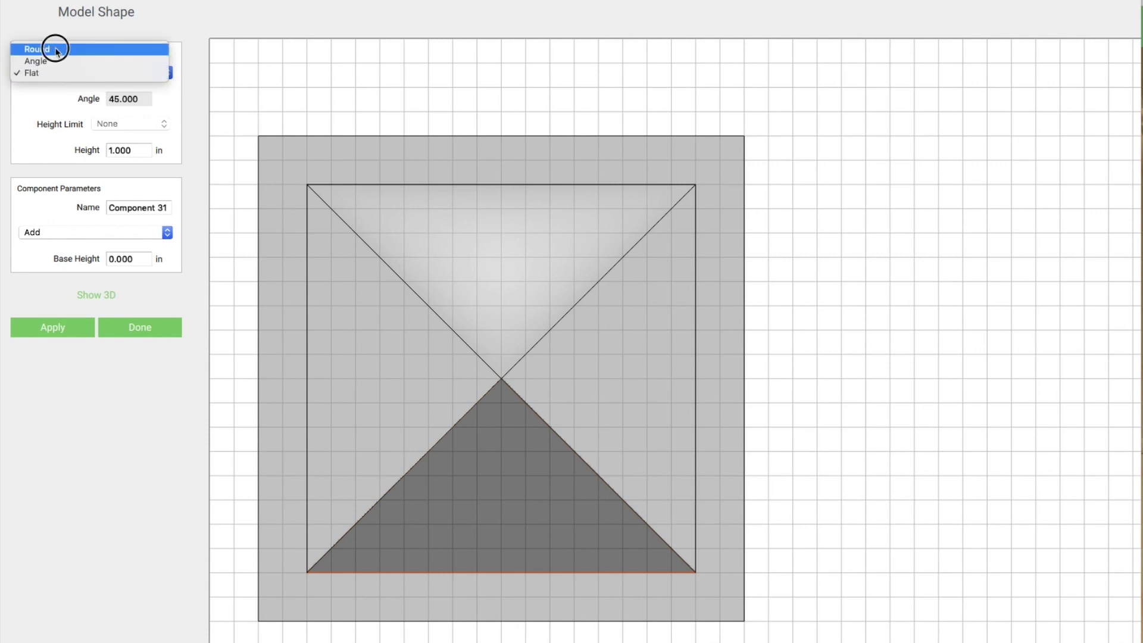
{"action": "left_click", "coordinate": [84, 227]}
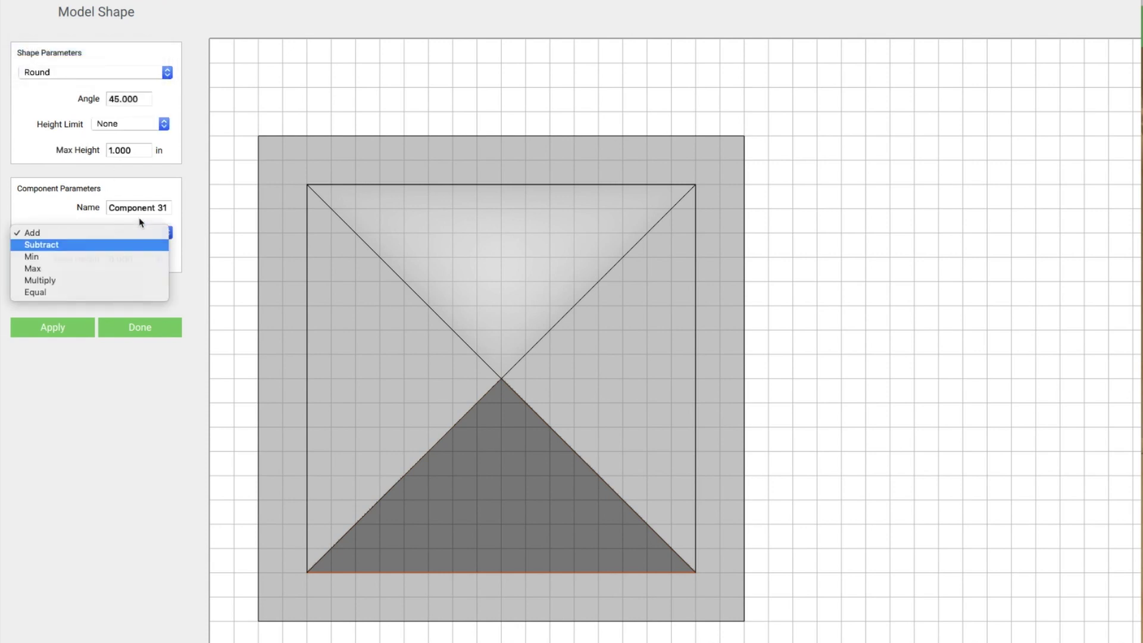
{"action": "left_click", "coordinate": [69, 246]}
- Name the recess T2, check it in 3D and finish back in the flat view
{"action": "left_click", "coordinate": [72, 209]}
{"action": "type", "text": "T2"}
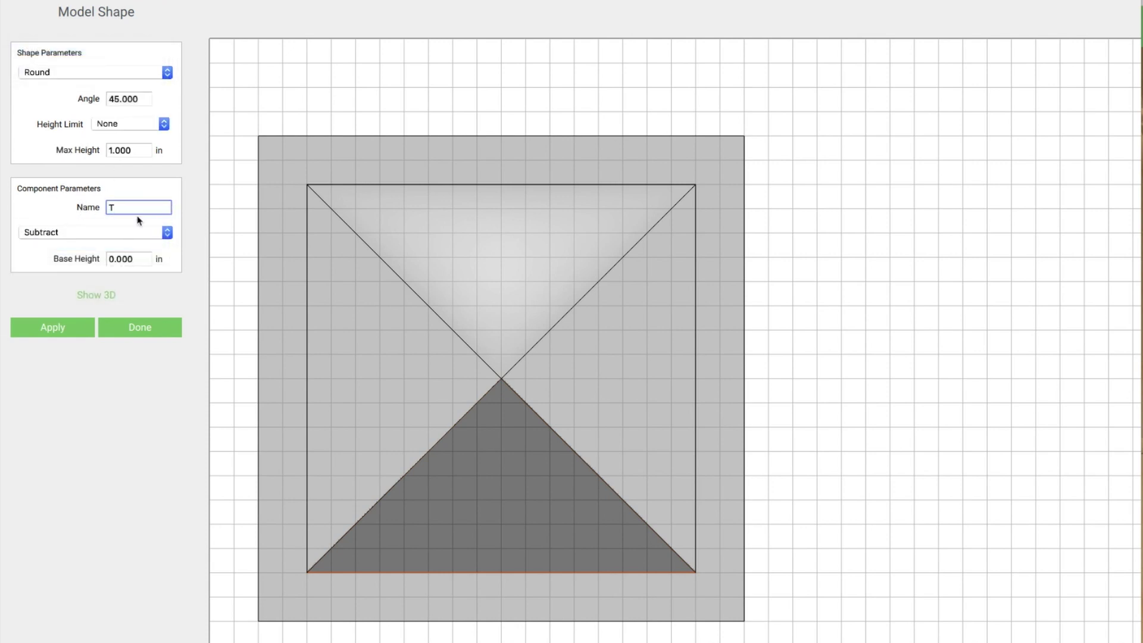
{"action": "left_click", "coordinate": [66, 324]}
{"action": "left_click", "coordinate": [100, 297]}
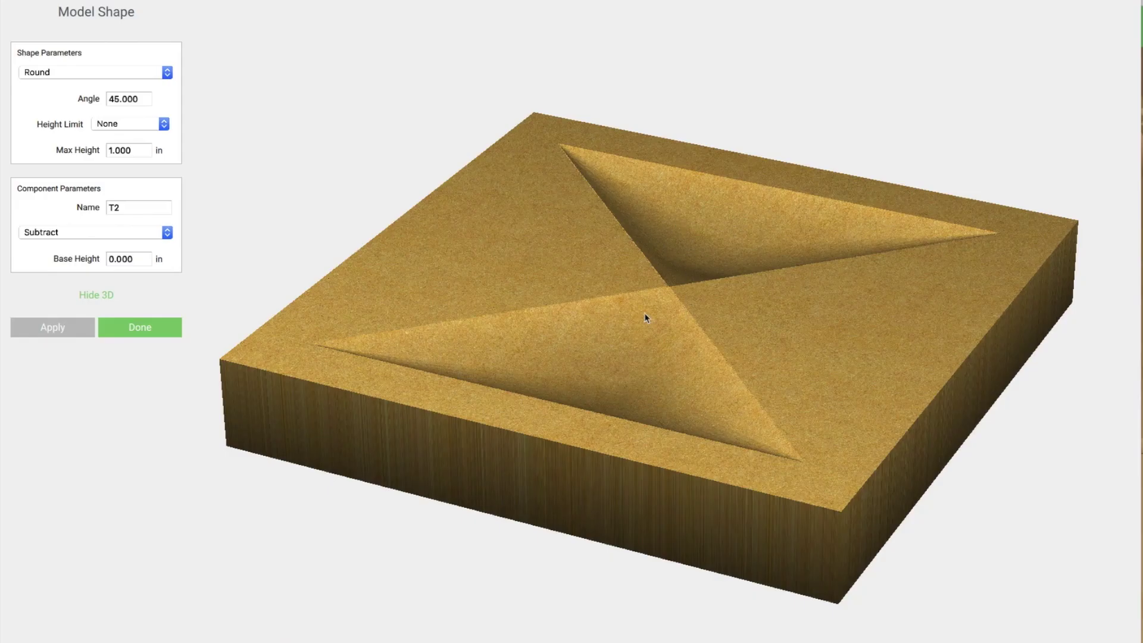
{"action": "left_click", "coordinate": [132, 325]}
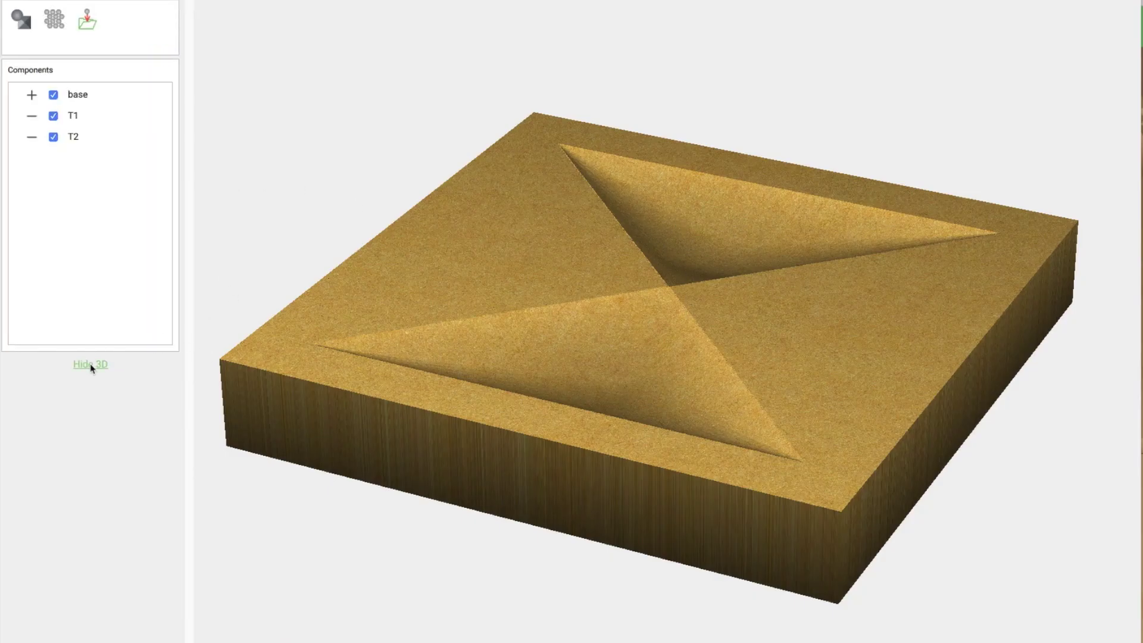
{"action": "left_click", "coordinate": [91, 364]}
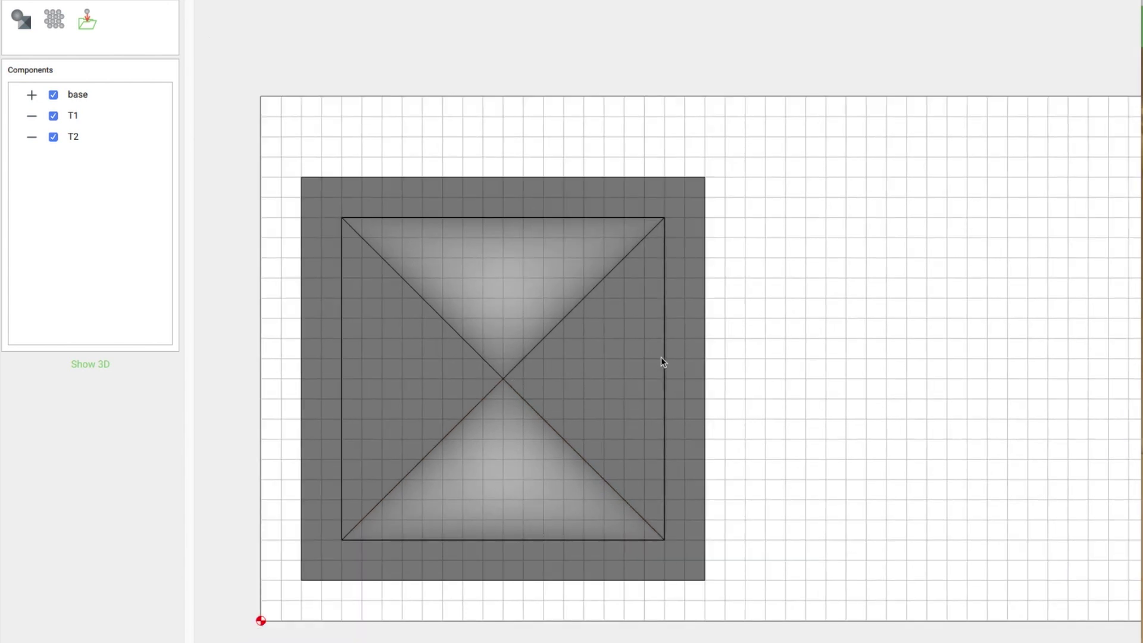
- Give the right triangle a Round profile subtracted from the base
{"action": "left_click", "coordinate": [662, 360]}
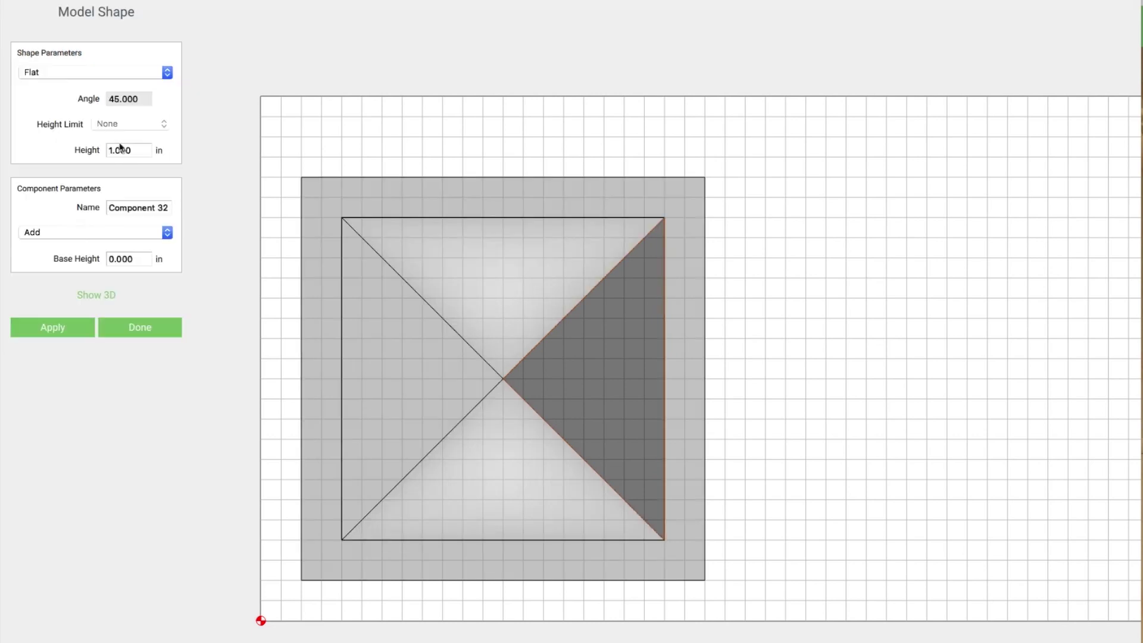
{"action": "left_click", "coordinate": [64, 71]}
{"action": "left_click", "coordinate": [59, 47]}
{"action": "left_click", "coordinate": [70, 233]}
{"action": "left_click", "coordinate": [69, 245]}
- Name the recess T3, inspect it in 3D and finish back in the flat view
{"action": "left_click", "coordinate": [160, 207]}
{"action": "type", "text": "T3"}
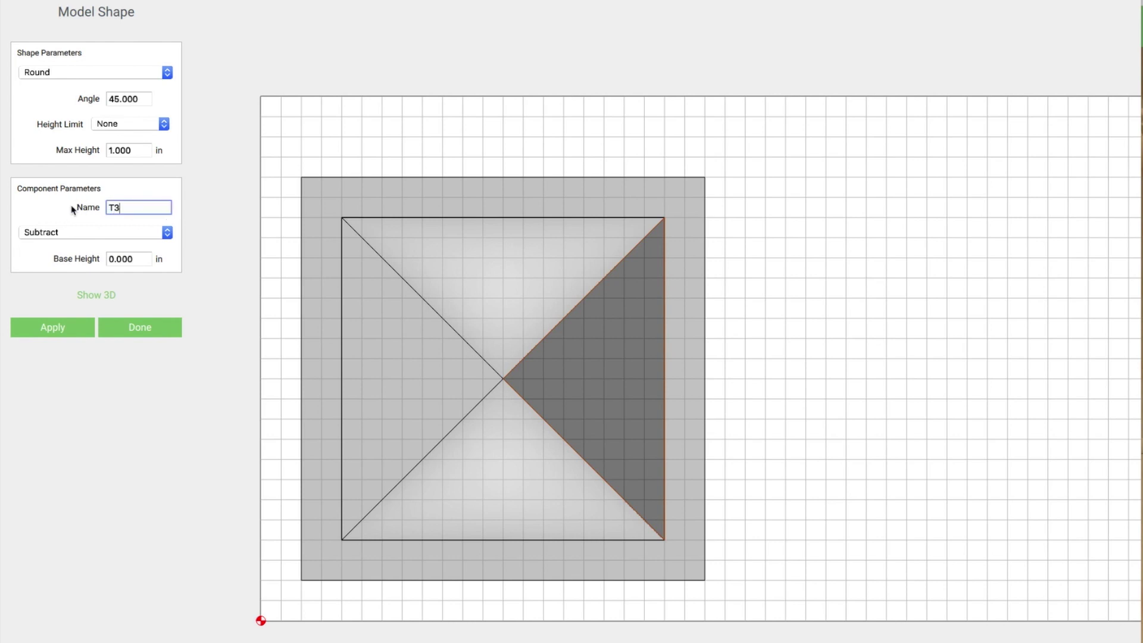
{"action": "left_click", "coordinate": [52, 328]}
{"action": "left_click", "coordinate": [92, 295]}
{"action": "left_click_drag", "start_coordinate": [592, 393], "coordinate": [649, 348]}
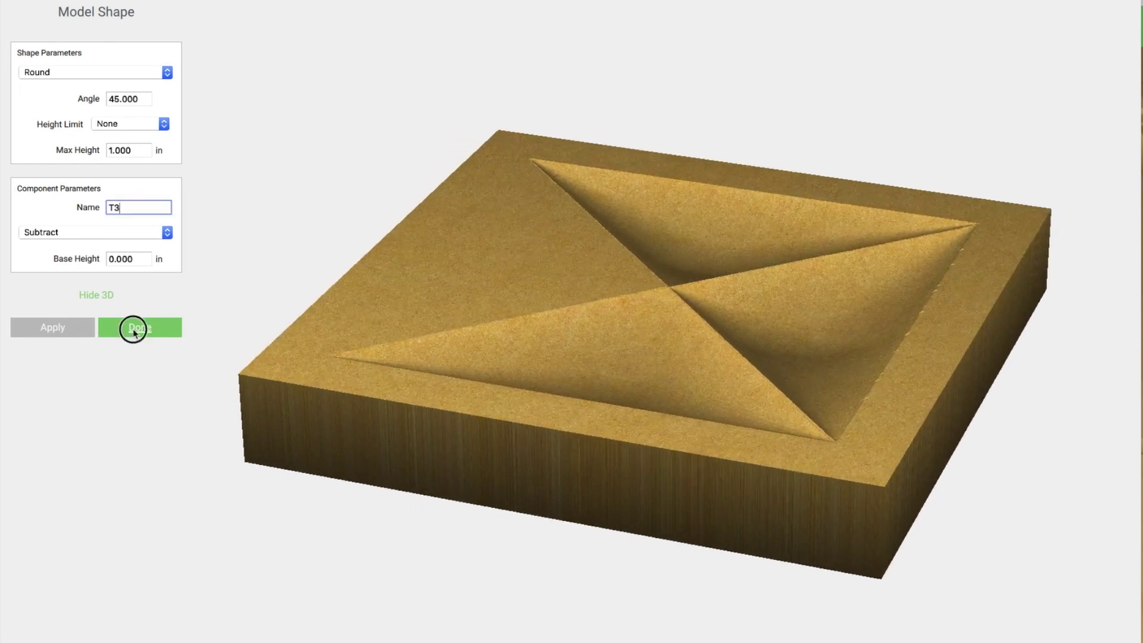
{"action": "left_click", "coordinate": [136, 328]}
{"action": "left_click", "coordinate": [90, 364]}
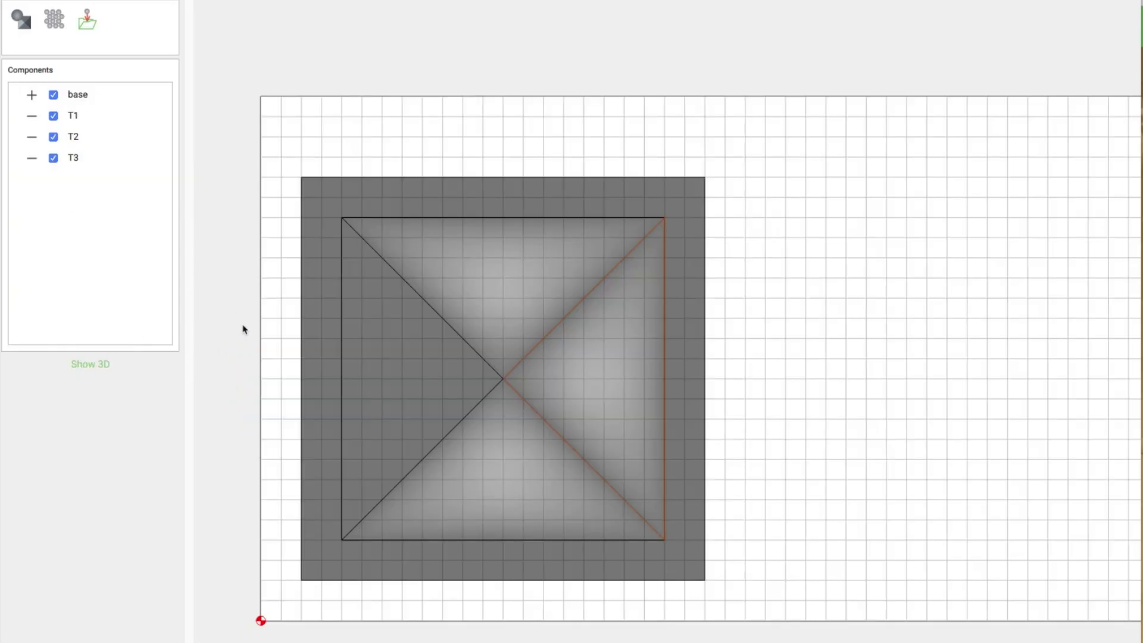
- Model the left triangle as a Round shape subtracted from the base
{"action": "left_click", "coordinate": [348, 374]}
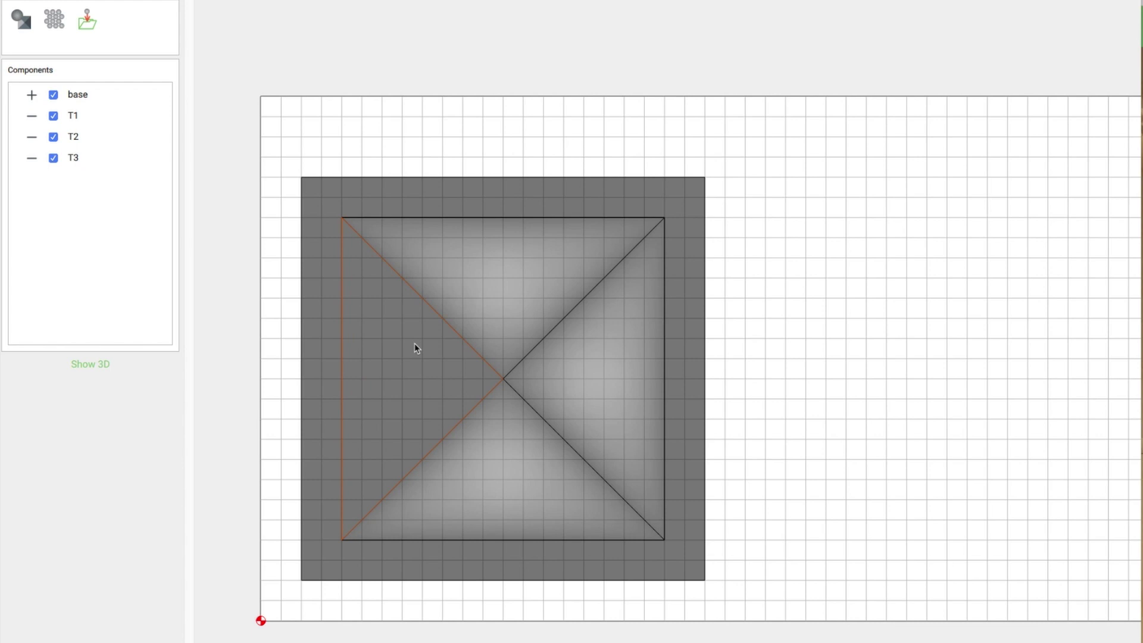
{"action": "left_click", "coordinate": [26, 21]}
{"action": "left_click", "coordinate": [53, 71]}
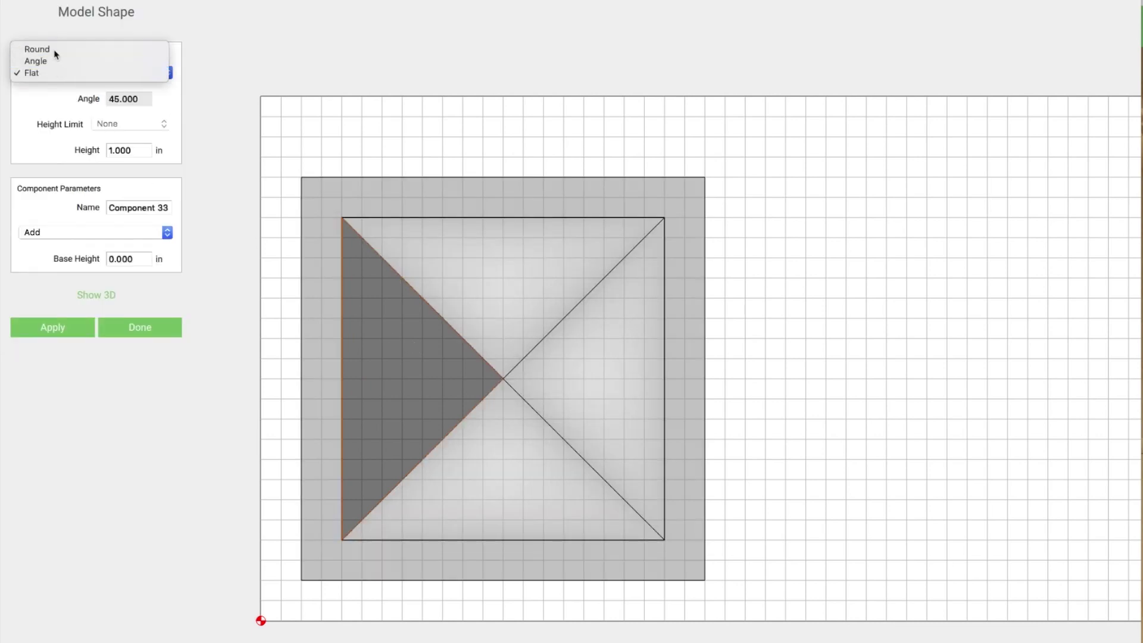
{"action": "left_click", "coordinate": [53, 48]}
{"action": "left_click", "coordinate": [59, 234]}
{"action": "left_click", "coordinate": [63, 242]}
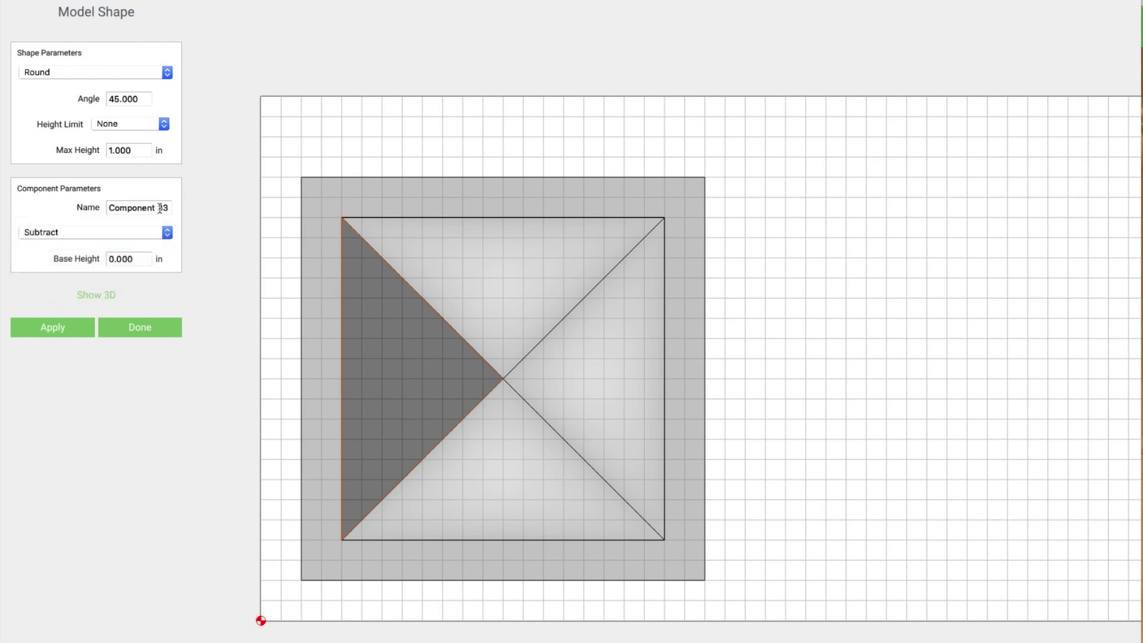
- Rename the left recess to T4 and preview it in 3D
{"action": "triple_click", "coordinate": [167, 209]}
{"action": "type", "text": "T5"}
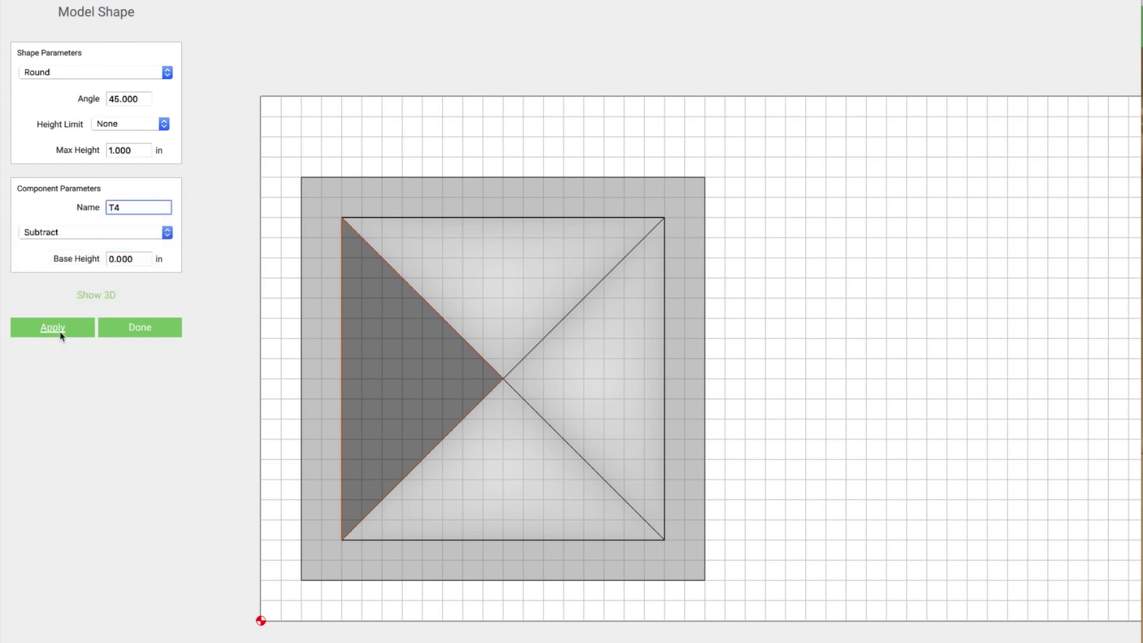
{"action": "left_click", "coordinate": [103, 296]}
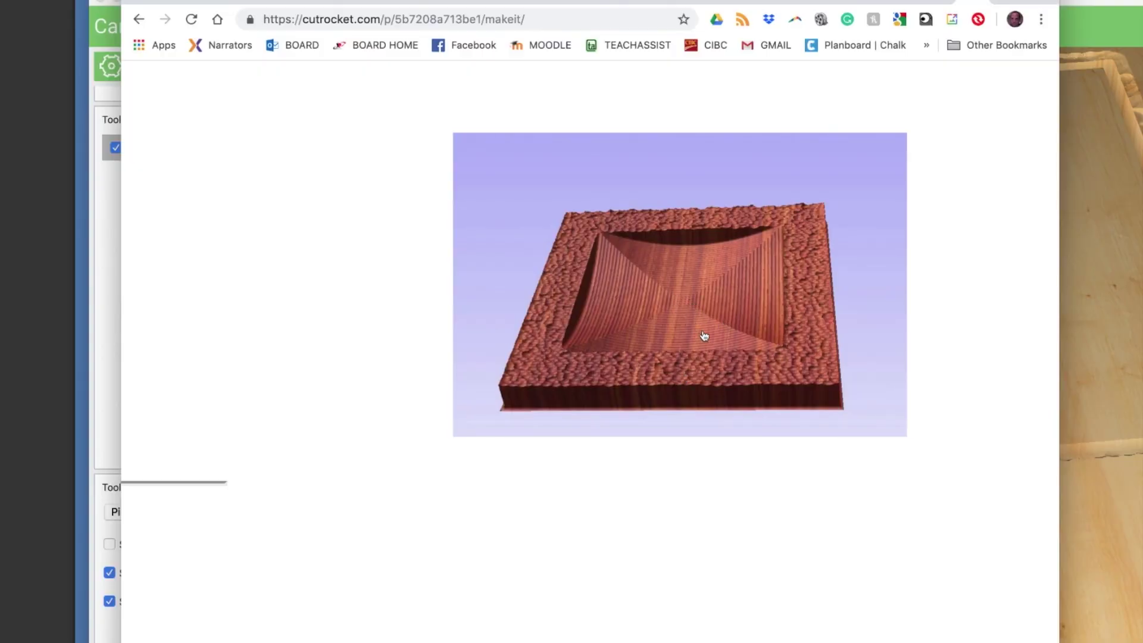
{"action": "left_click", "coordinate": [704, 369]}
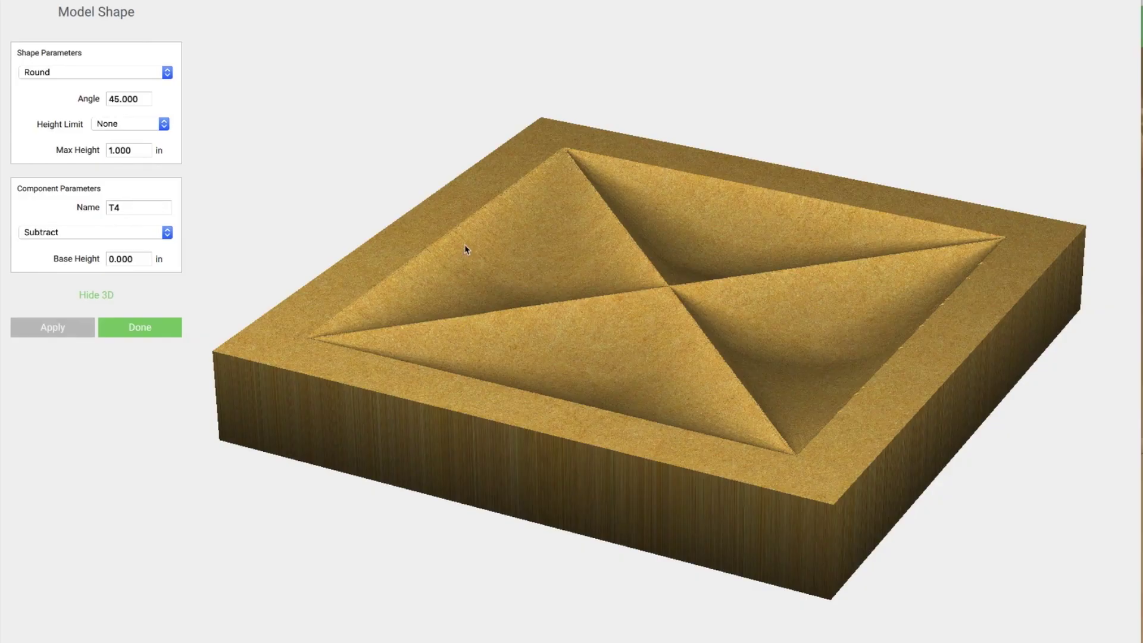
- Hide 3D, close the T4 shape editor and clear the selection
{"action": "left_click", "coordinate": [96, 296]}
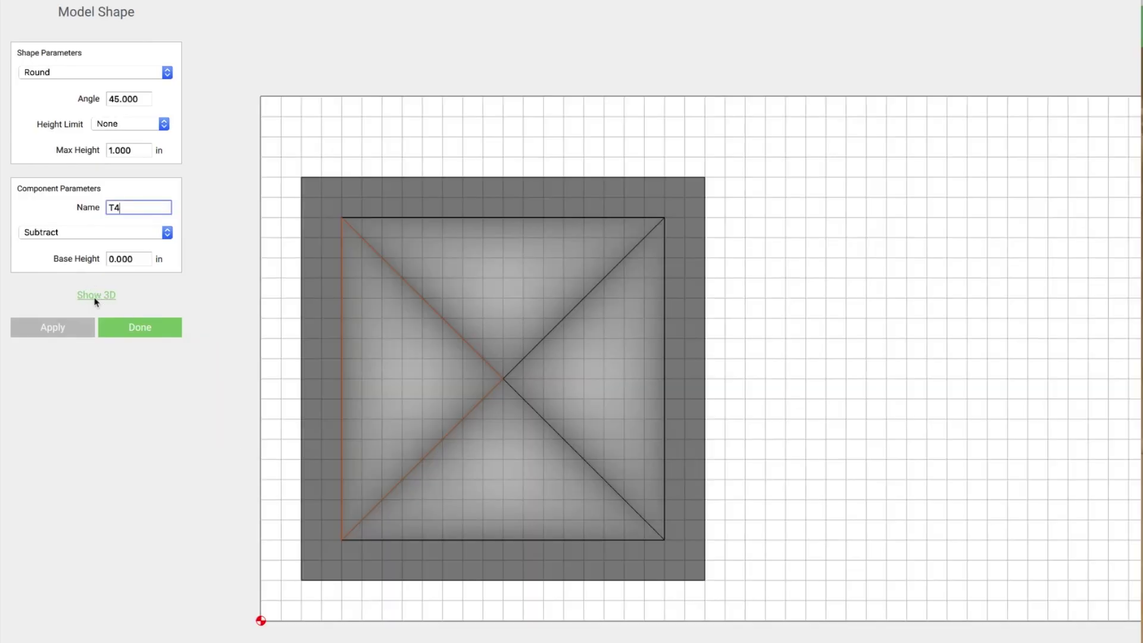
{"action": "left_click", "coordinate": [136, 327]}
{"action": "left_click", "coordinate": [823, 360]}
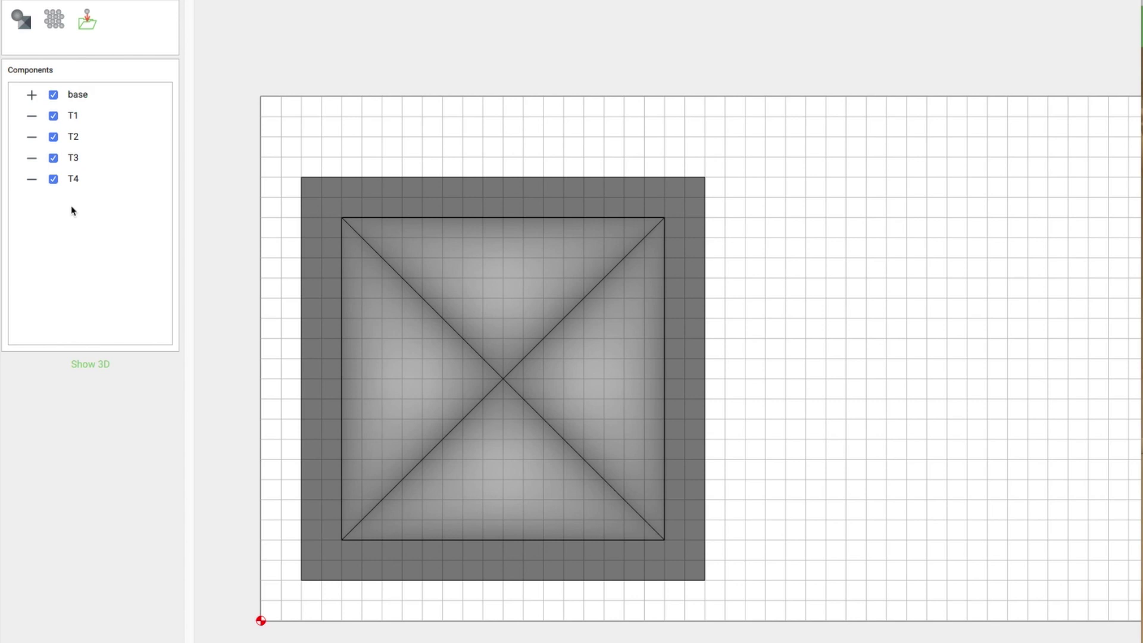
- Drag the triangle from the inner square's top edge to the empty area right of the tray
{"action": "left_click", "coordinate": [469, 226]}
{"action": "left_click", "coordinate": [510, 540]}
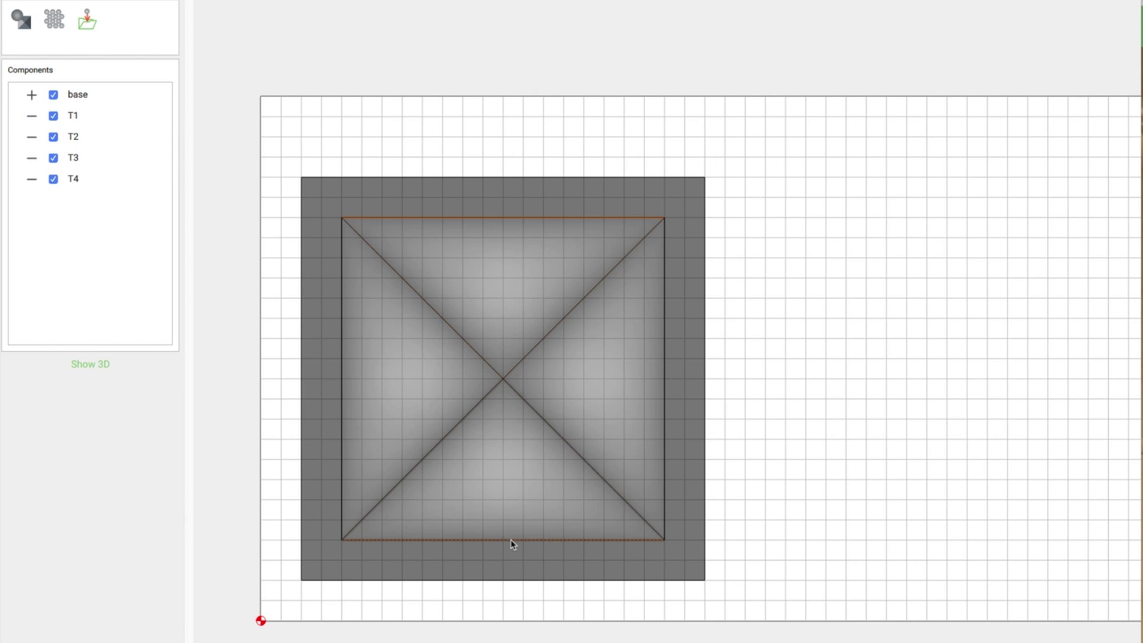
{"action": "left_click", "coordinate": [508, 508]}
{"action": "left_click", "coordinate": [496, 221]}
{"action": "left_click_drag", "start_coordinate": [498, 224], "coordinate": [941, 225]}
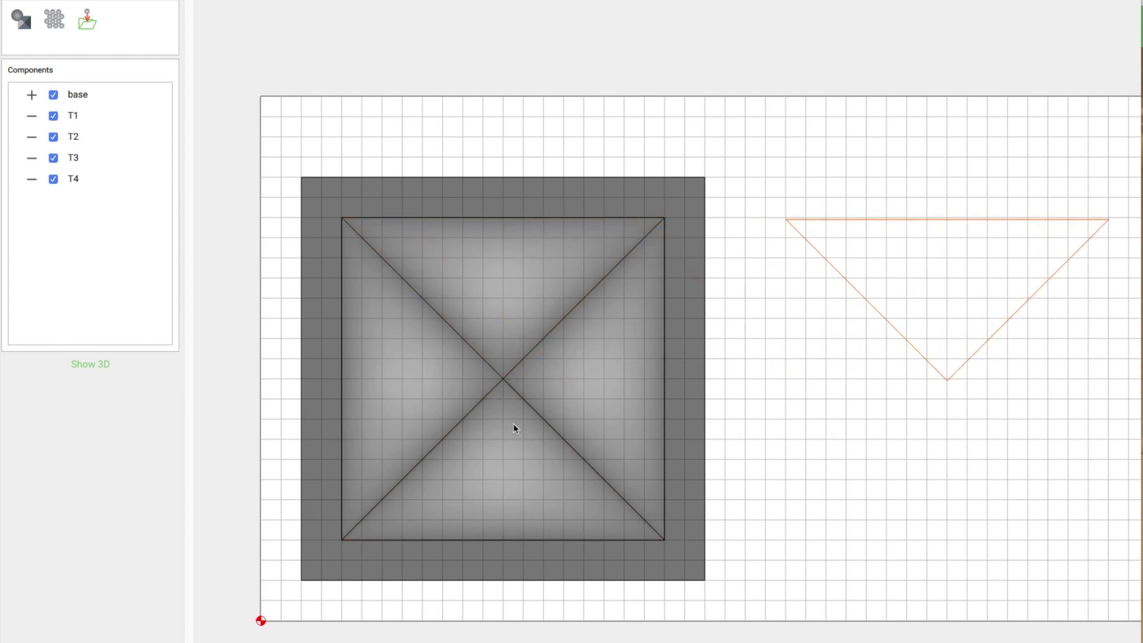
- Check the move in 3D, then select the inner square for modelling
{"action": "left_click", "coordinate": [90, 364]}
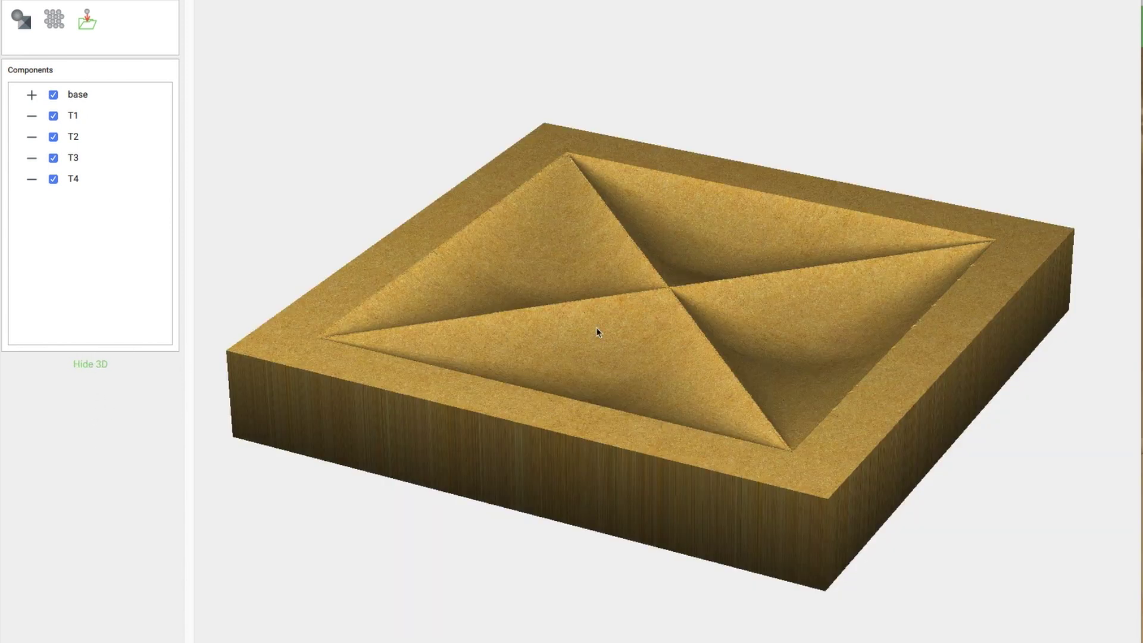
{"action": "left_click", "coordinate": [93, 365]}
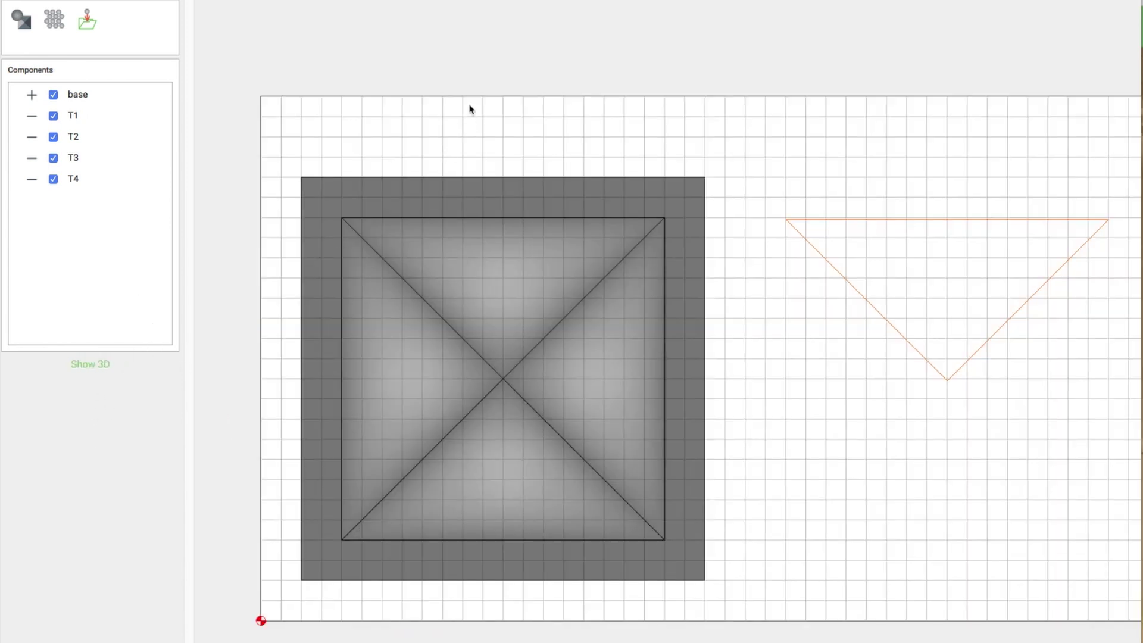
{"action": "left_click", "coordinate": [509, 219]}
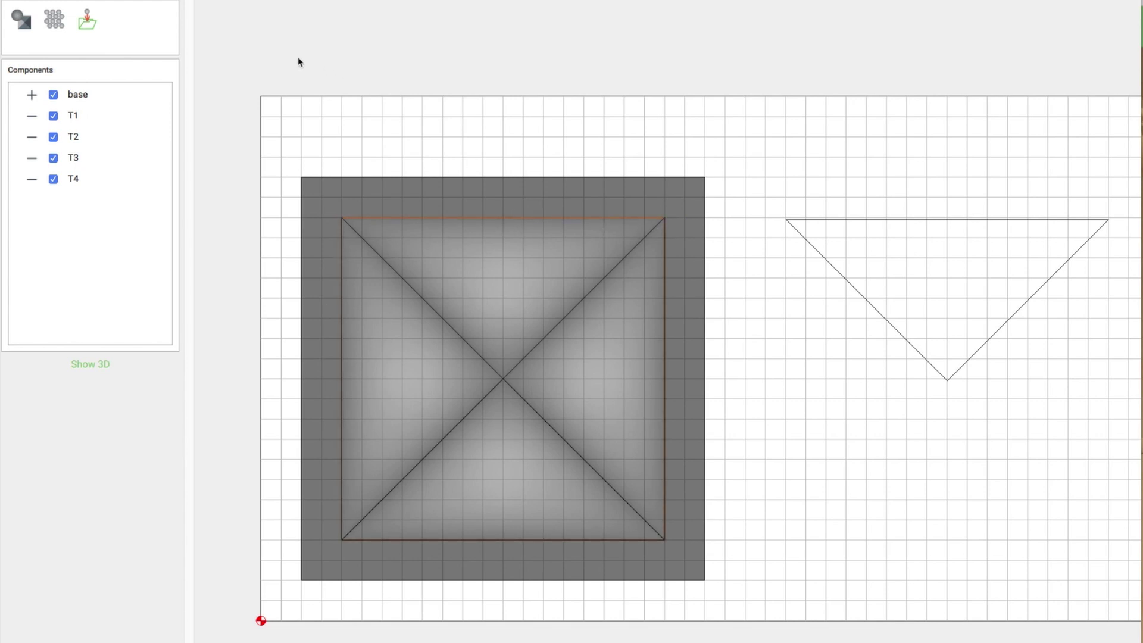
{"action": "left_click", "coordinate": [27, 26]}
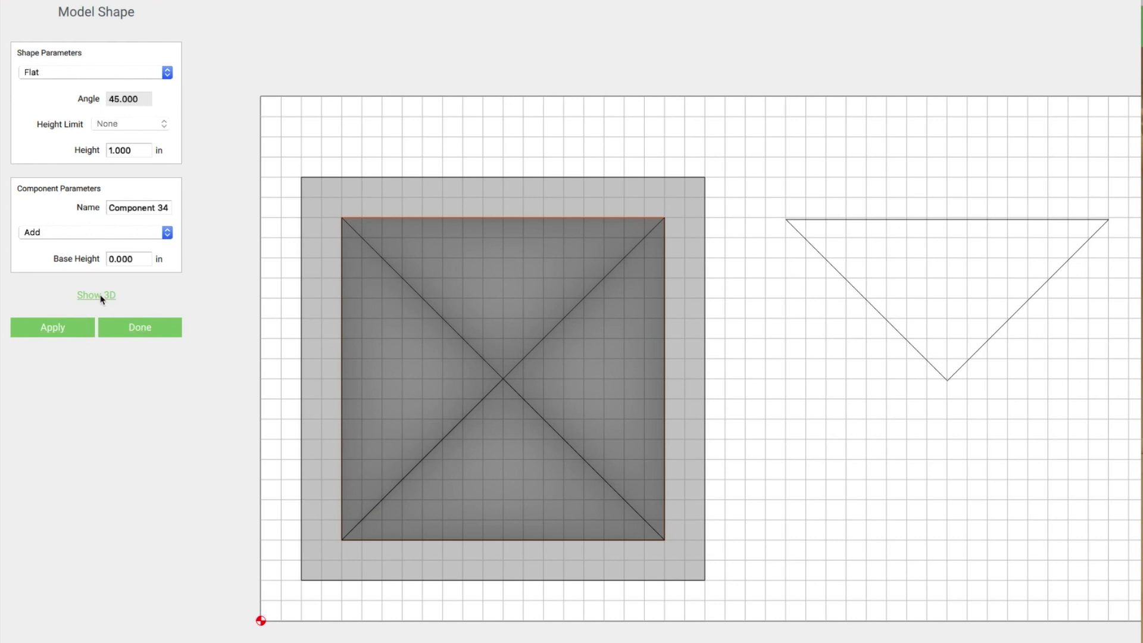
- Create a component on the inner square, preview it in 3D, and name it inner-dish
{"action": "left_click", "coordinate": [64, 327]}
{"action": "left_click", "coordinate": [101, 297]}
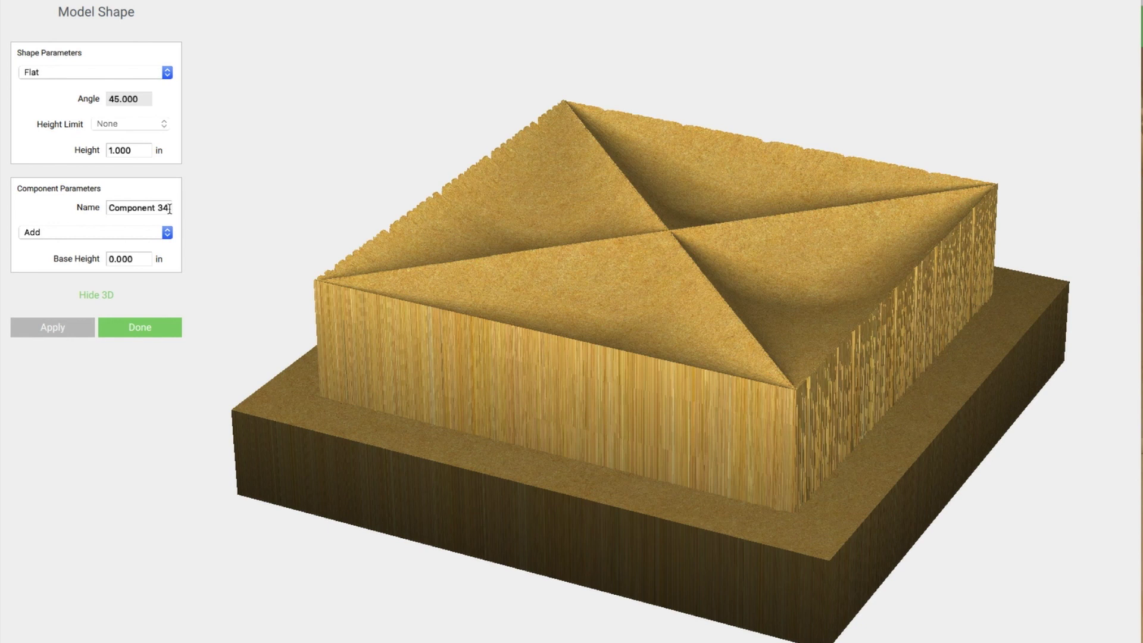
{"action": "left_click_drag", "start_coordinate": [169, 209], "coordinate": [93, 209]}
{"action": "type", "text": "inner-dish"}
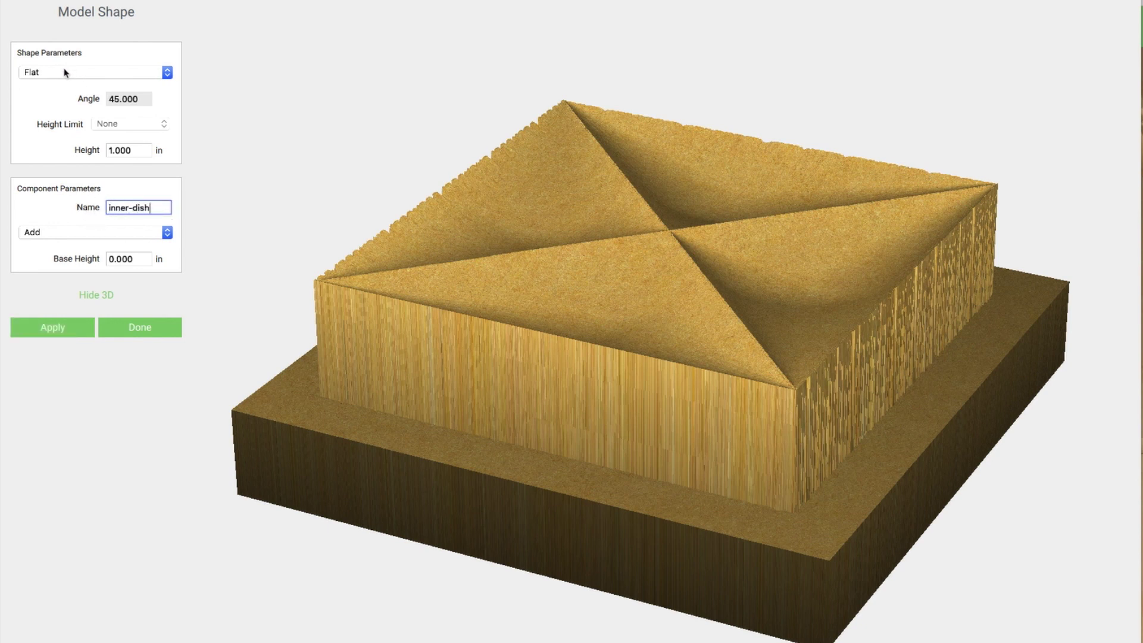
- Give inner-dish a Round profile with Subtract, then set Height Limit to Scale Height
{"action": "left_click", "coordinate": [66, 70]}
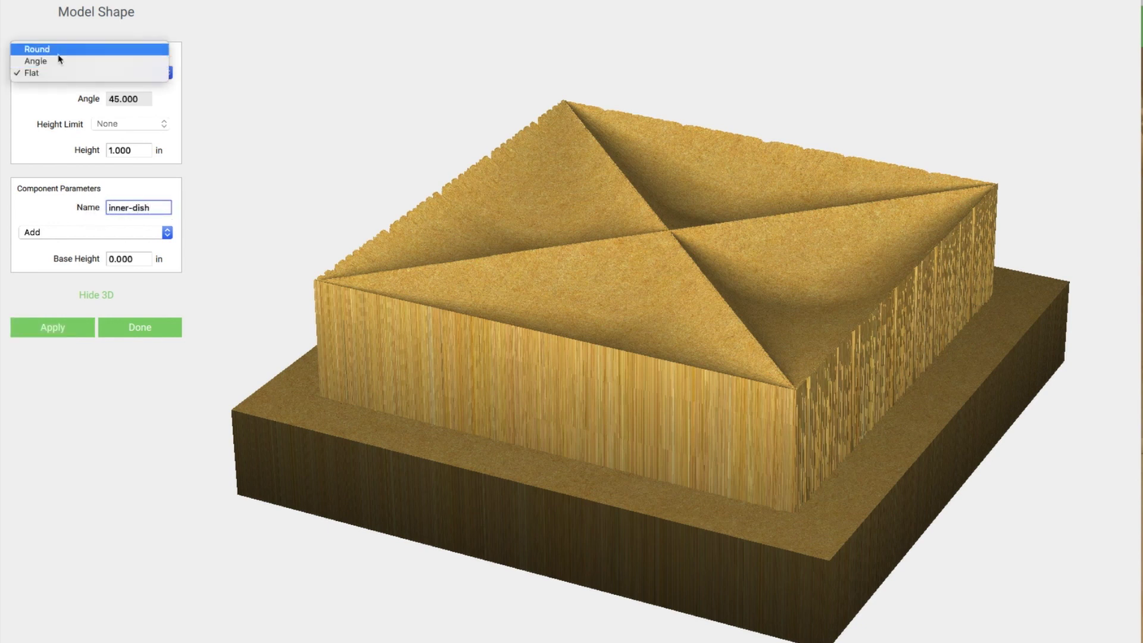
{"action": "left_click", "coordinate": [57, 53]}
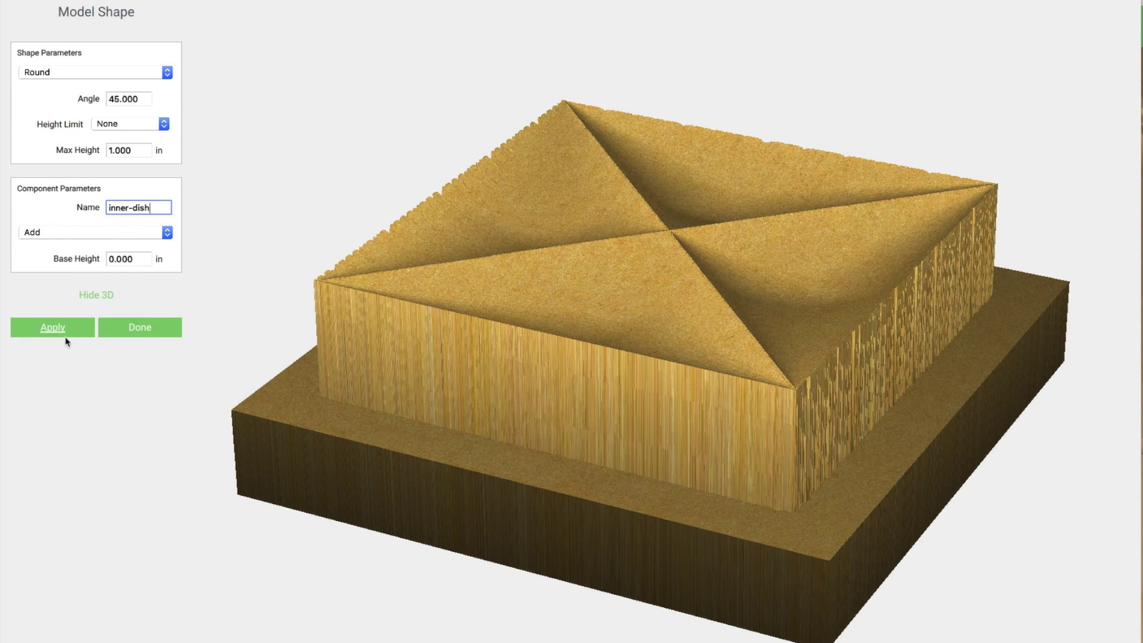
{"action": "left_click", "coordinate": [61, 238]}
{"action": "left_click", "coordinate": [59, 246]}
{"action": "key", "text": "Return"}
{"action": "left_click_drag", "start_coordinate": [712, 401], "coordinate": [798, 470]}
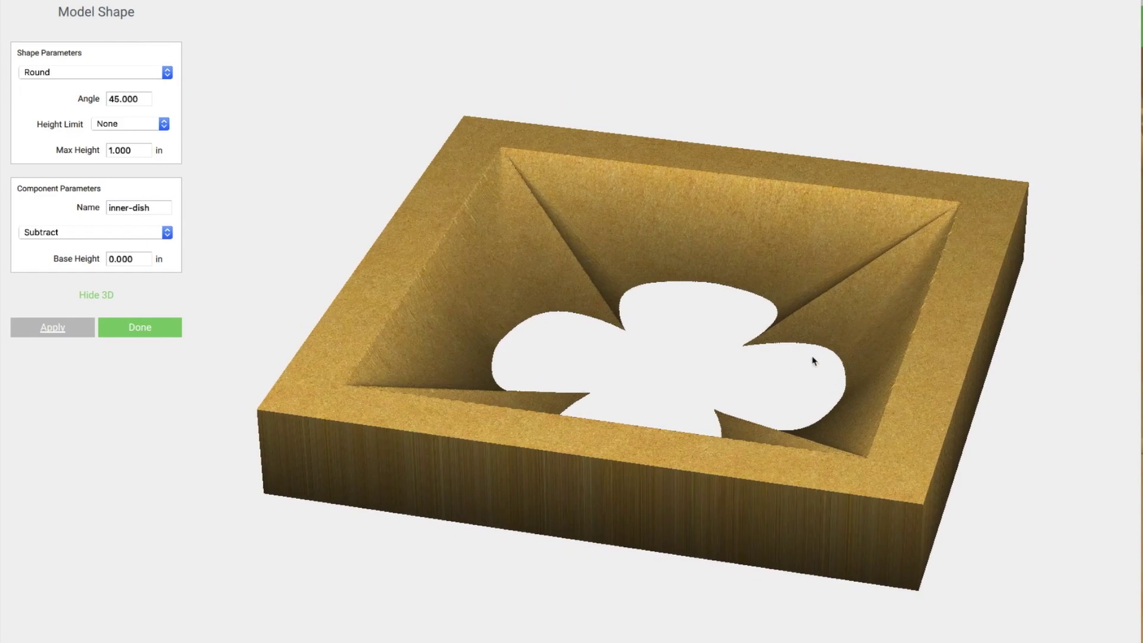
{"action": "left_click_drag", "start_coordinate": [670, 447], "coordinate": [609, 475]}
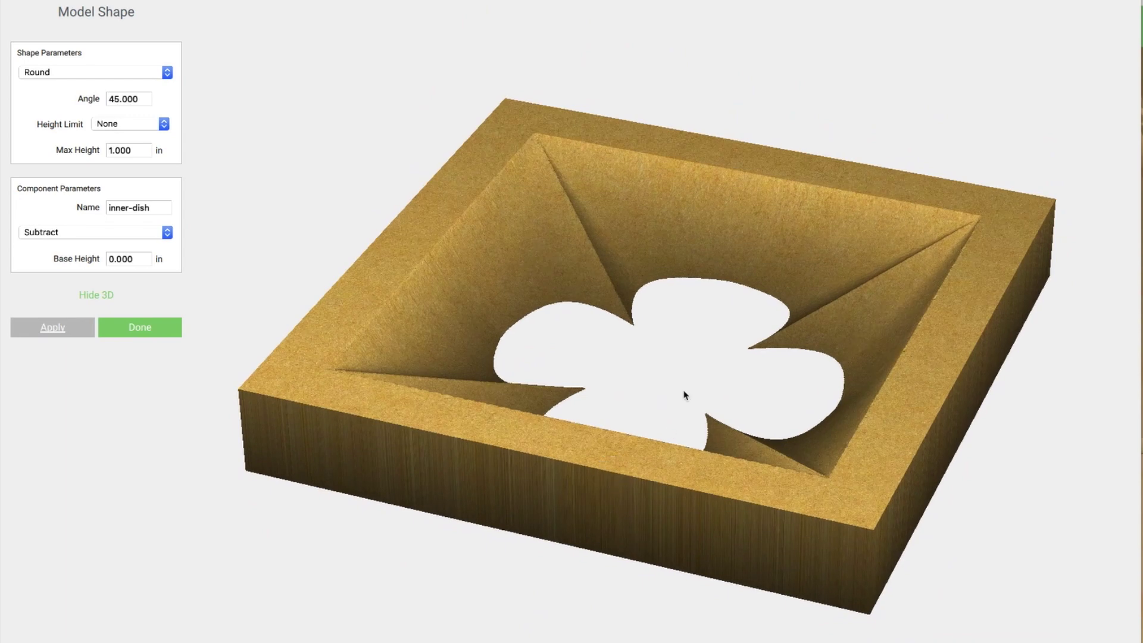
{"action": "left_click", "coordinate": [130, 124]}
{"action": "left_click", "coordinate": [130, 146]}
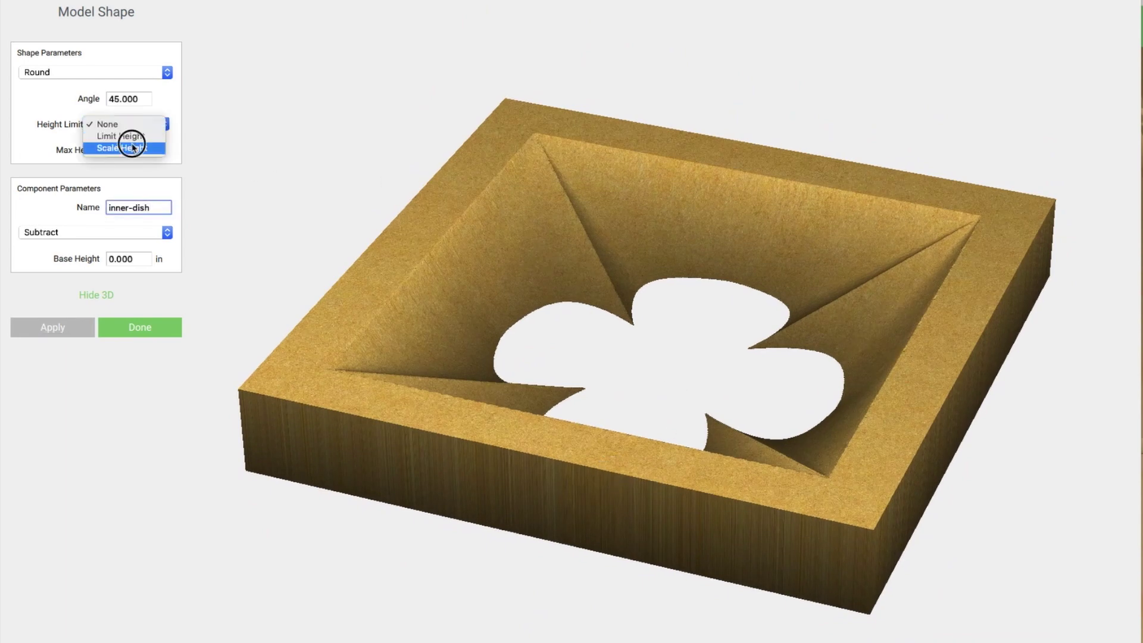
- Try a 0.25 in max height on the inner-dish and inspect the shallower dish
{"action": "double_click", "coordinate": [140, 150]}
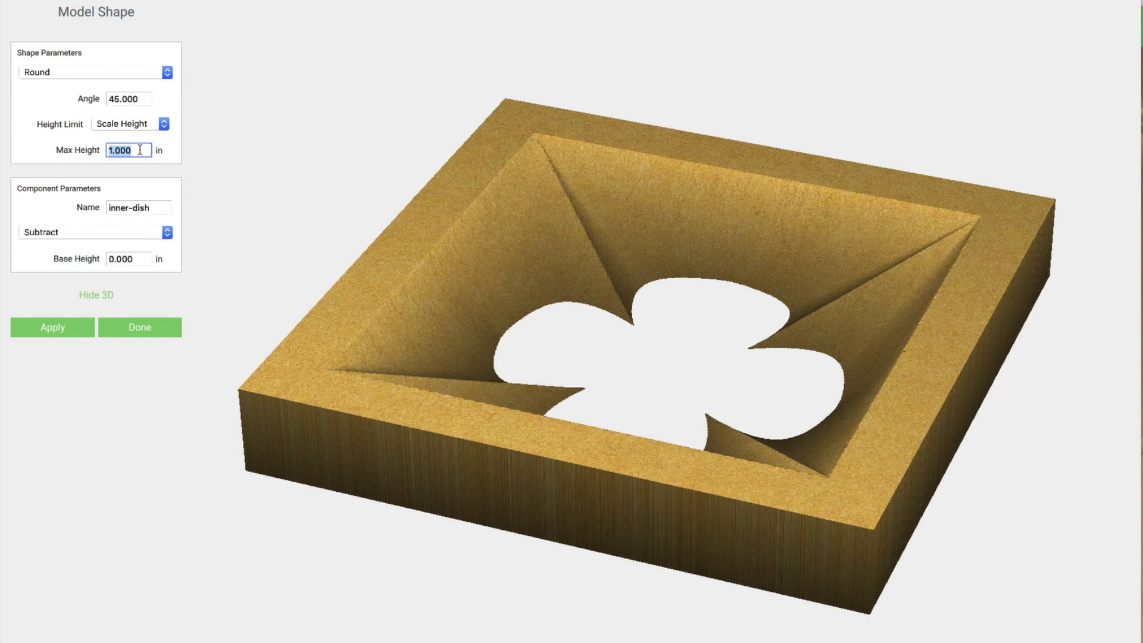
{"action": "type", "text": ".50"}
{"action": "left_click_drag", "start_coordinate": [826, 448], "coordinate": [892, 288]}
{"action": "left_click", "coordinate": [119, 151]}
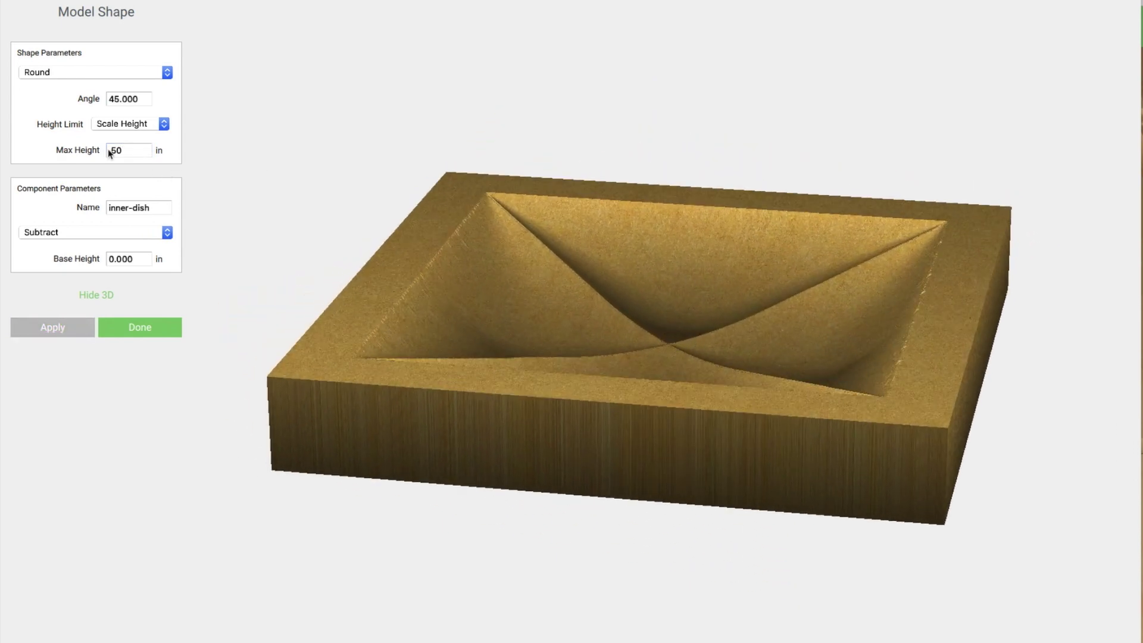
{"action": "double_click", "coordinate": [113, 151]}
{"action": "type", "text": ".25"}
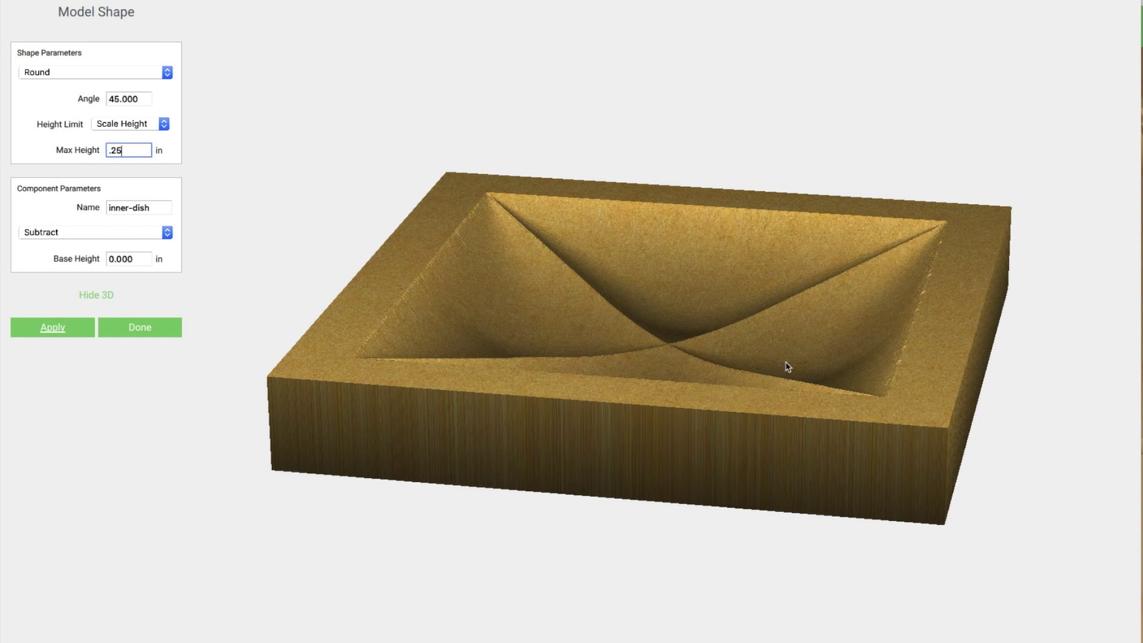
{"action": "key", "text": "Return"}
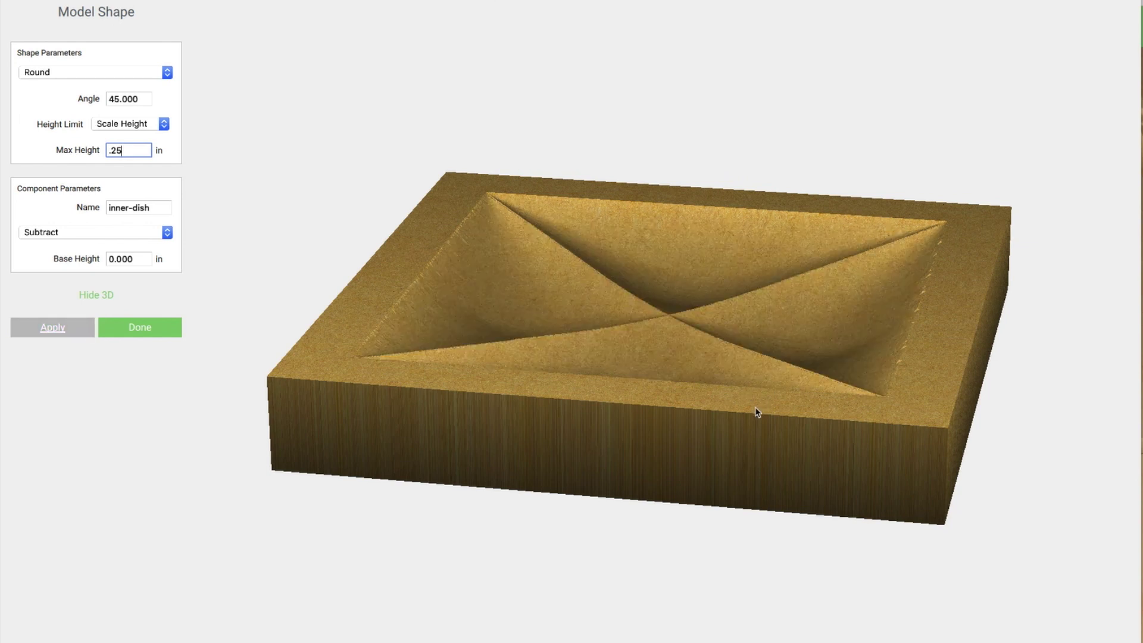
{"action": "left_click_drag", "start_coordinate": [630, 329], "coordinate": [667, 500]}
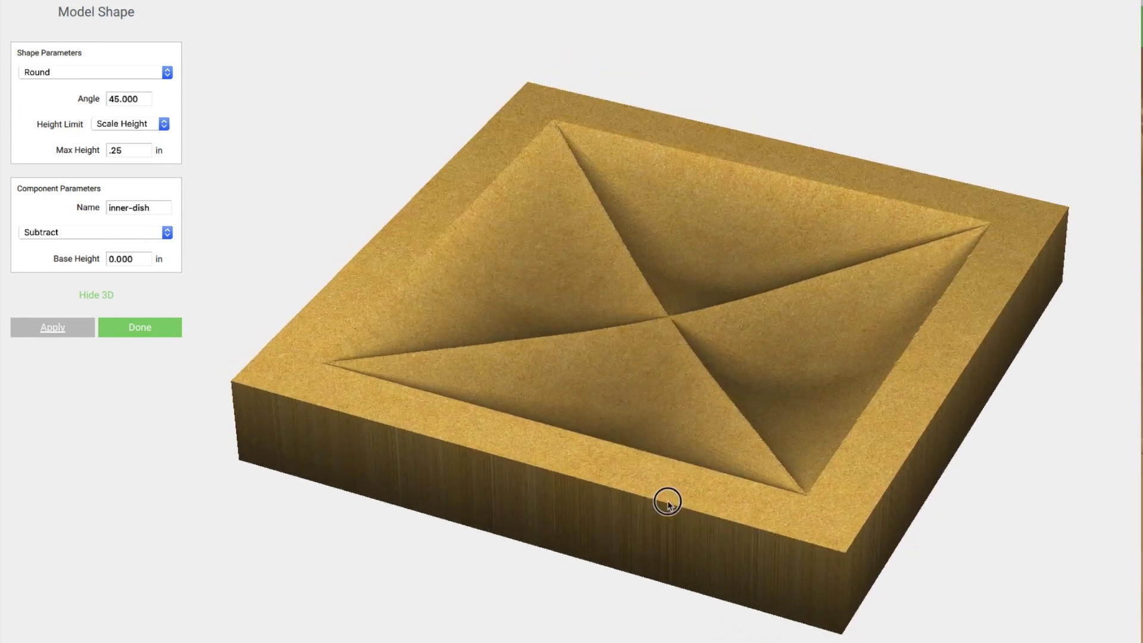
{"action": "left_click_drag", "start_coordinate": [804, 391], "coordinate": [538, 426]}
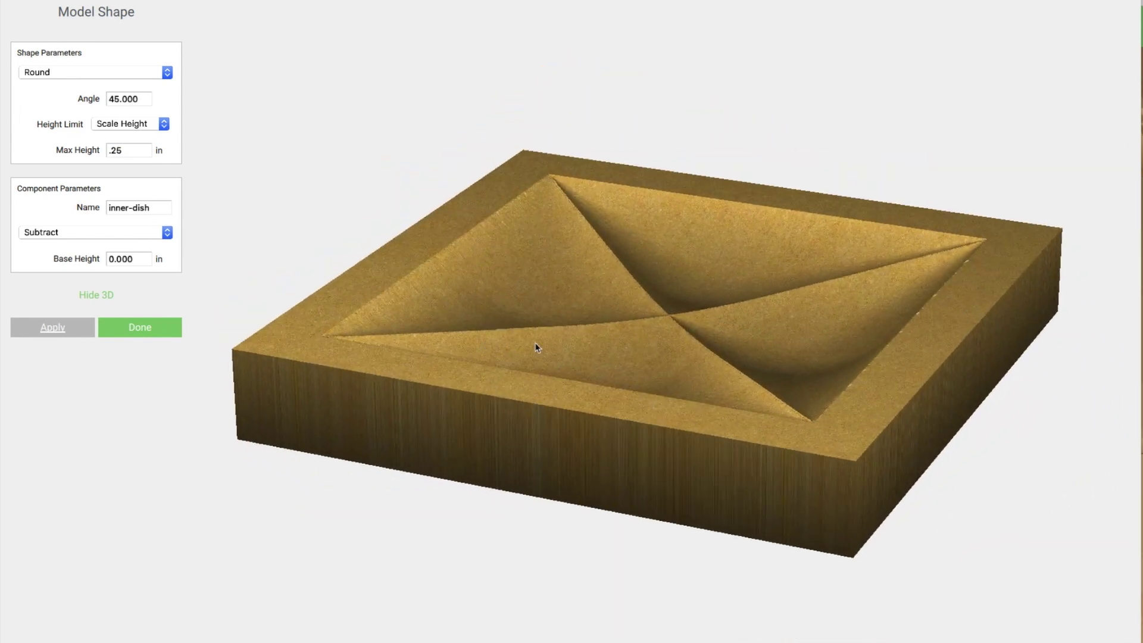
- Change the max height to 0.375 in, check the dish, and return to 2D
{"action": "left_click_drag", "start_coordinate": [112, 150], "coordinate": [130, 152]}
{"action": "type", "text": ".375"}
{"action": "left_click", "coordinate": [52, 327]}
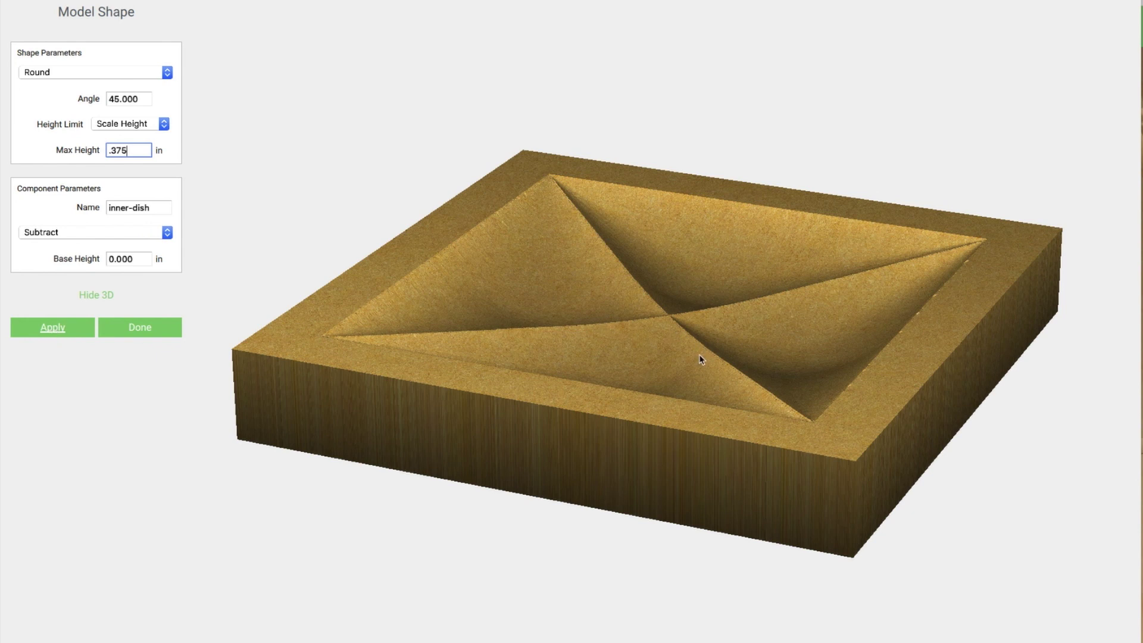
{"action": "left_click_drag", "start_coordinate": [691, 363], "coordinate": [633, 472]}
{"action": "left_click", "coordinate": [102, 294]}
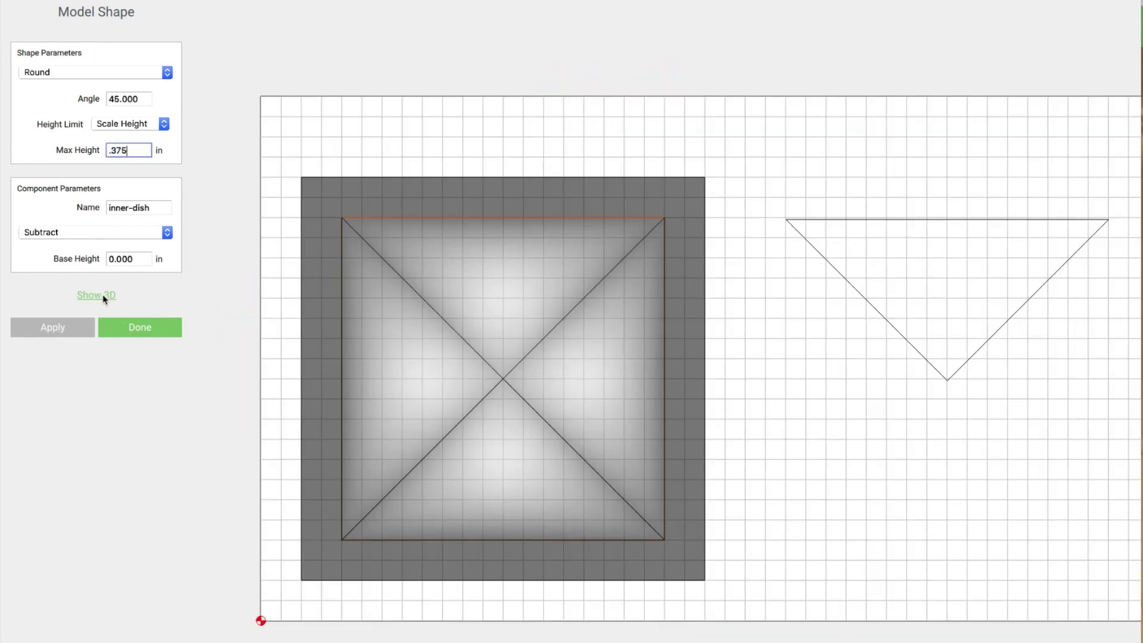
- Finish the inner-dish component, clear the selection and zoom in on the tray
{"action": "left_click", "coordinate": [139, 335]}
{"action": "left_click", "coordinate": [400, 137]}
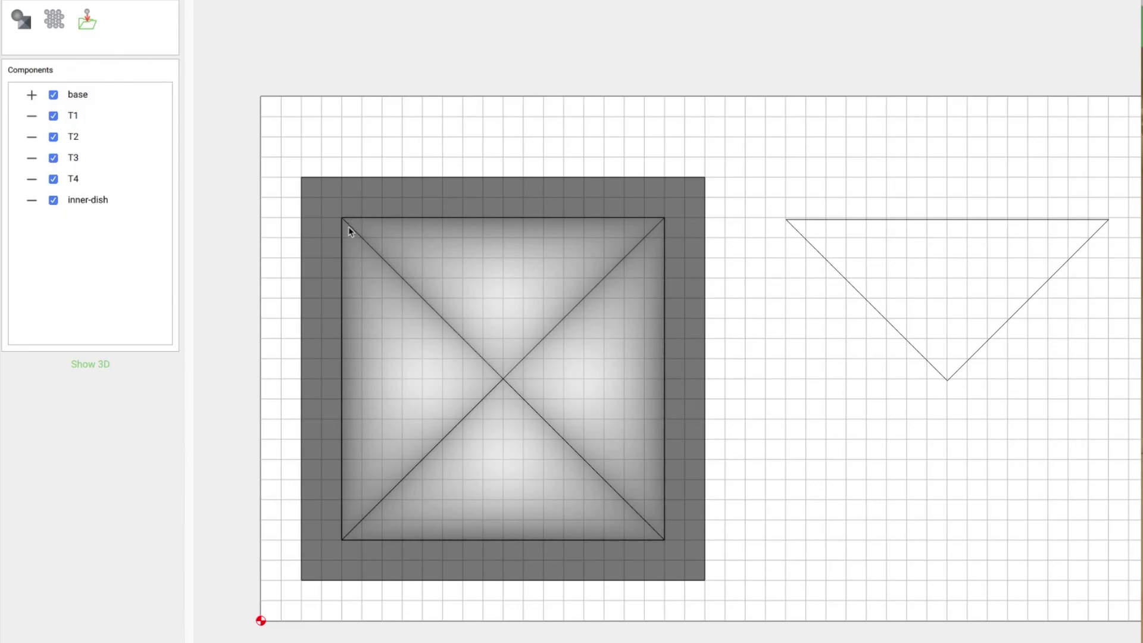
{"action": "scroll", "coordinate": [355, 225], "scroll_direction": "down", "scroll_amount": 1}
{"action": "scroll", "coordinate": [355, 224], "scroll_direction": "up", "scroll_amount": 2}
{"action": "scroll", "coordinate": [353, 223], "scroll_direction": "up", "scroll_amount": 2}
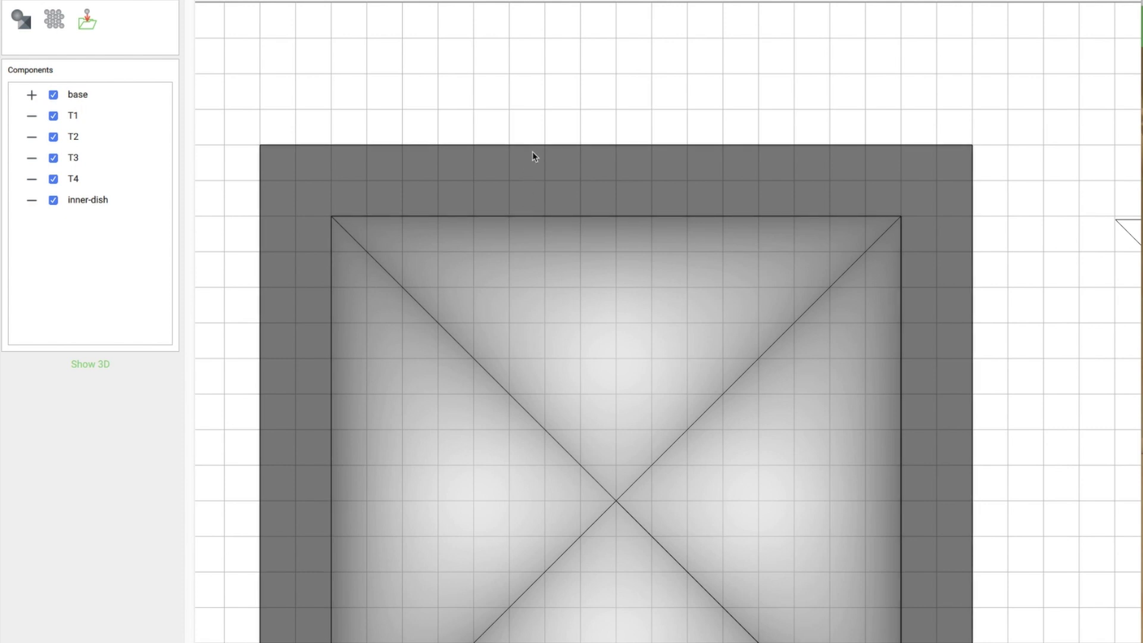
- Select the outer and inner squares bounding the rim to start a texture component
{"action": "left_click", "coordinate": [571, 147]}
{"action": "left_click", "coordinate": [573, 217]}
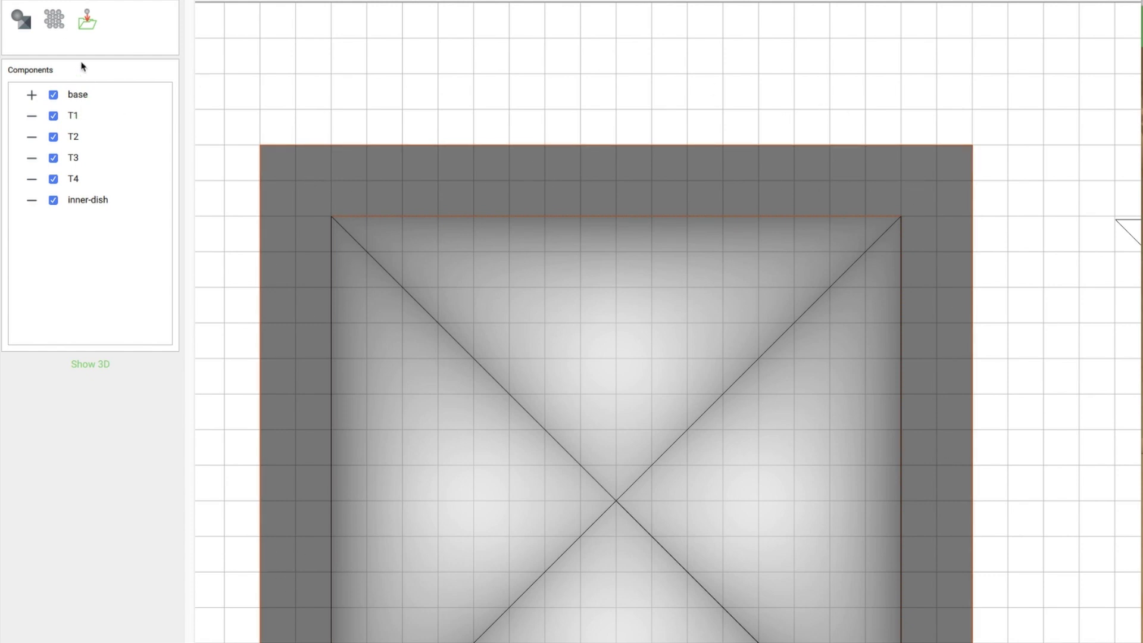
{"action": "left_click", "coordinate": [54, 22]}
- Load mortar.png from Downloads as the rim's texture
{"action": "left_click", "coordinate": [421, 120]}
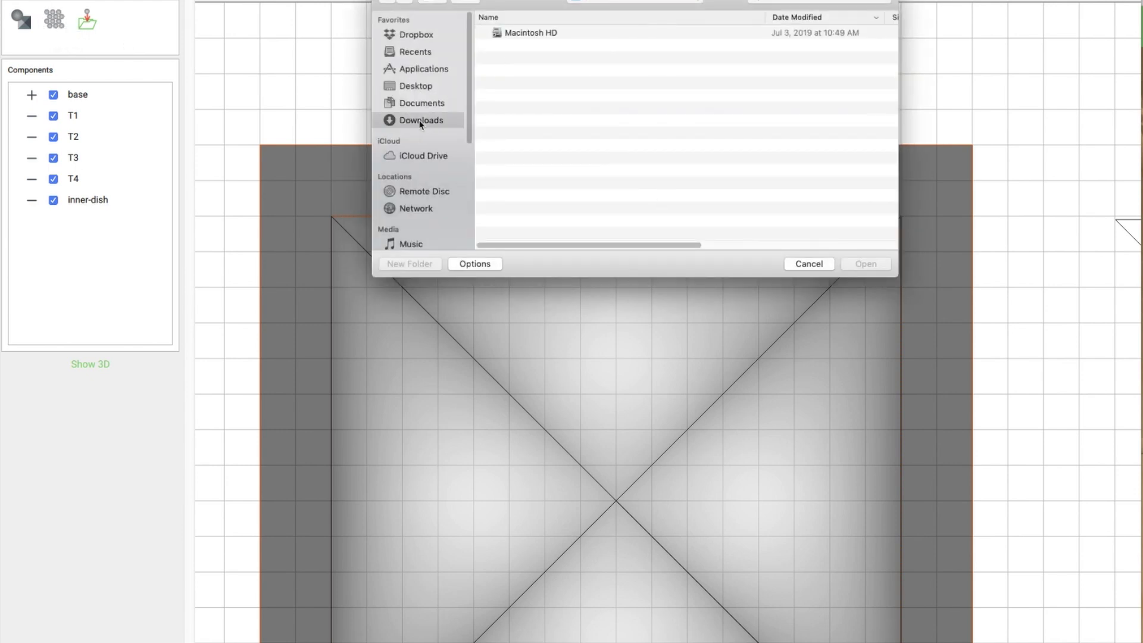
{"action": "scroll", "coordinate": [534, 158], "scroll_direction": "down", "scroll_amount": 5}
{"action": "scroll", "coordinate": [536, 156], "scroll_direction": "up", "scroll_amount": 10}
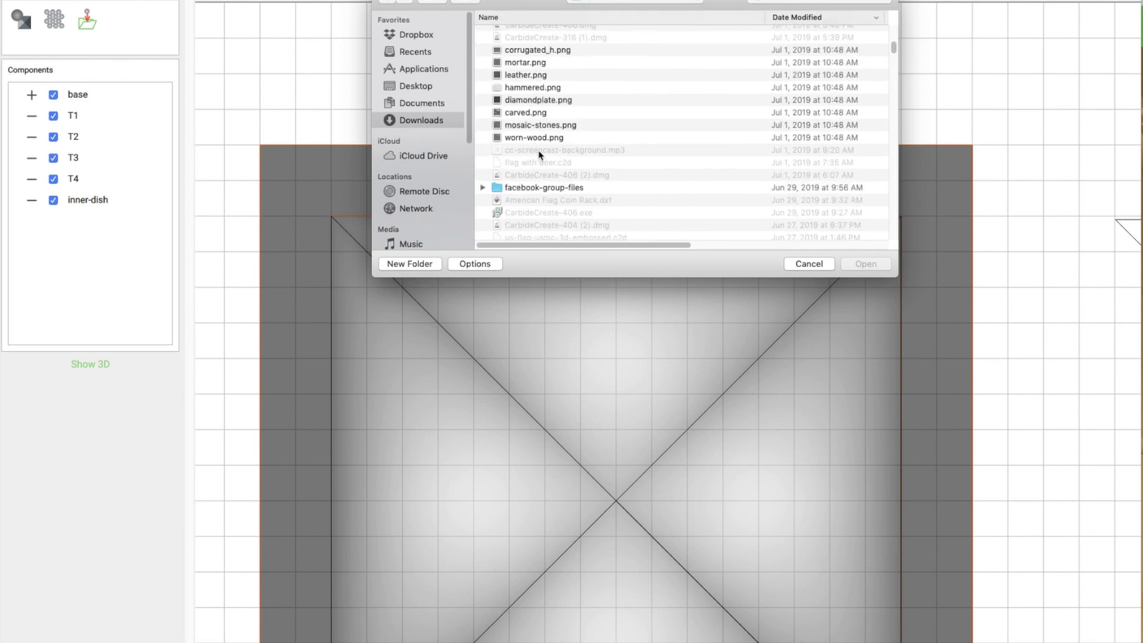
{"action": "left_click", "coordinate": [526, 86]}
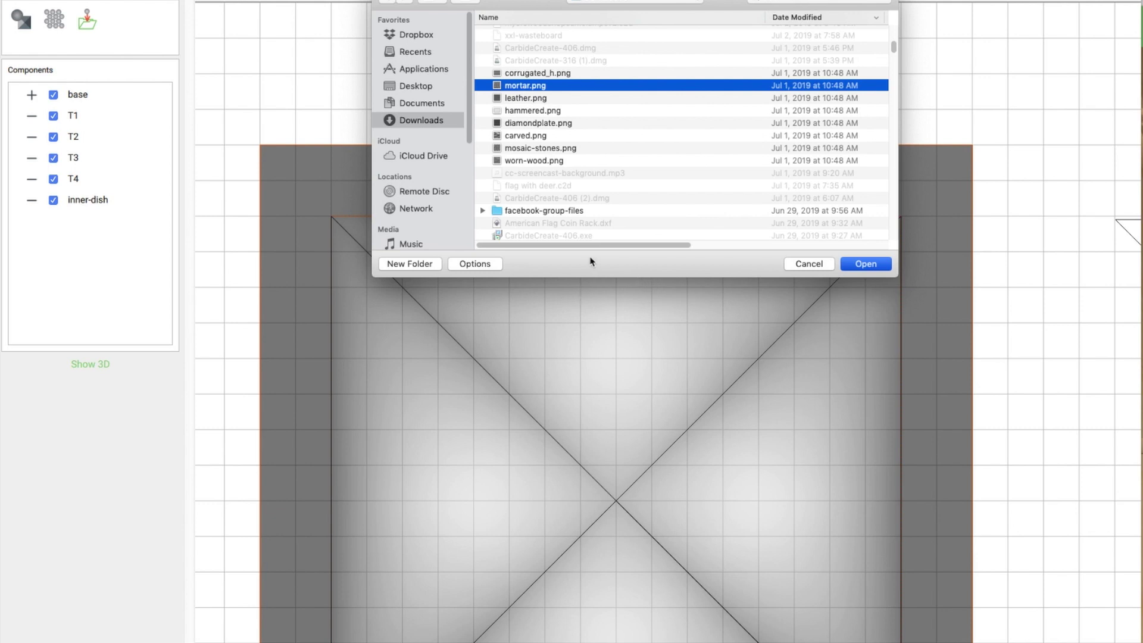
{"action": "key", "text": "Return"}
{"action": "scroll", "coordinate": [528, 232], "scroll_direction": "down", "scroll_amount": 3}
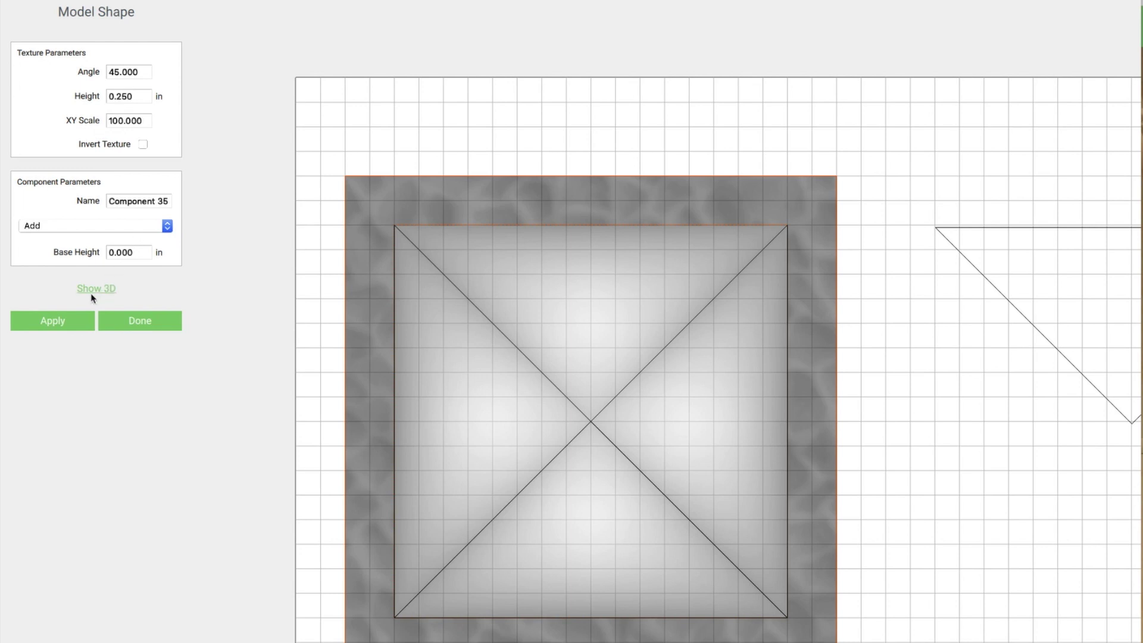
- Set the rim texture's XY scale to 10 and apply it, previewing the model in 3D
{"action": "left_click", "coordinate": [56, 322]}
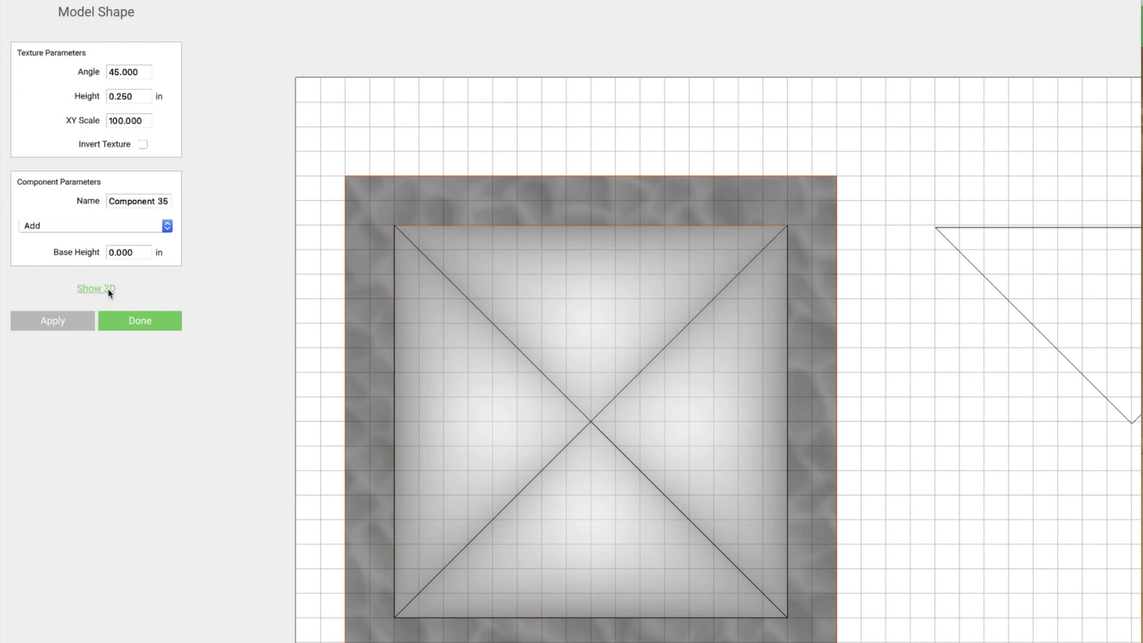
{"action": "left_click", "coordinate": [109, 290]}
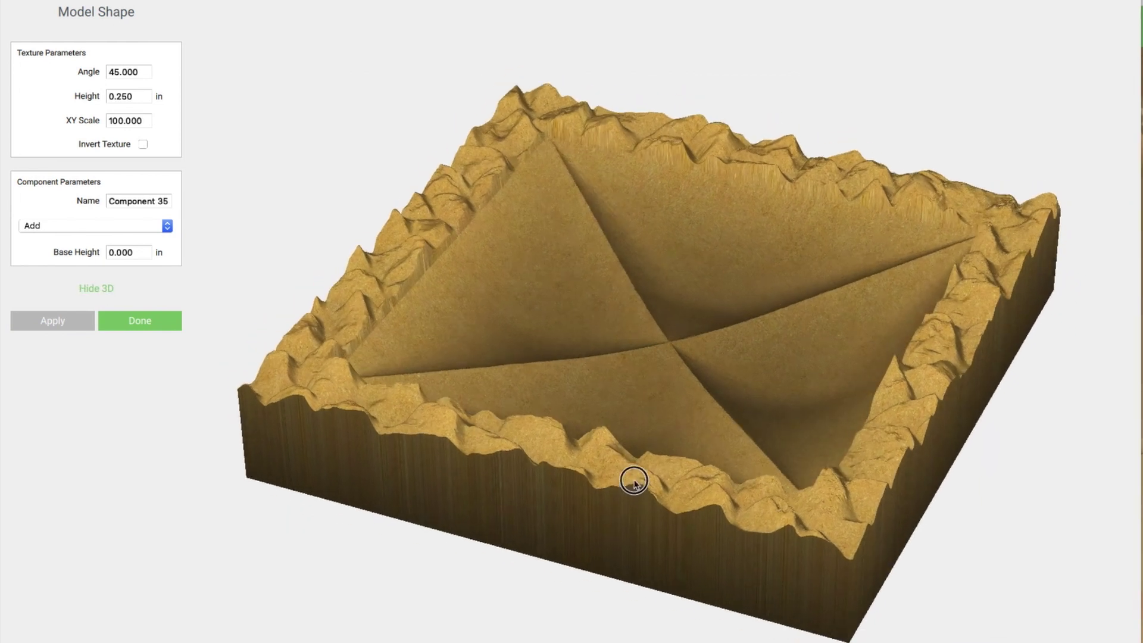
{"action": "left_click_drag", "start_coordinate": [634, 482], "coordinate": [594, 474]}
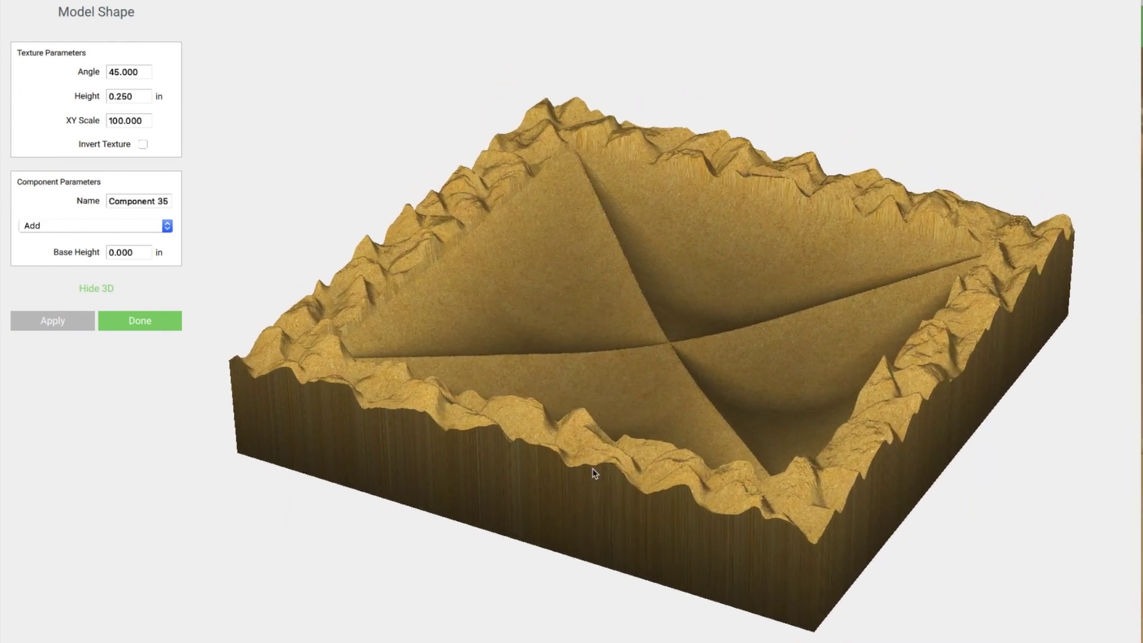
{"action": "double_click", "coordinate": [148, 121]}
{"action": "type", "text": "10"}
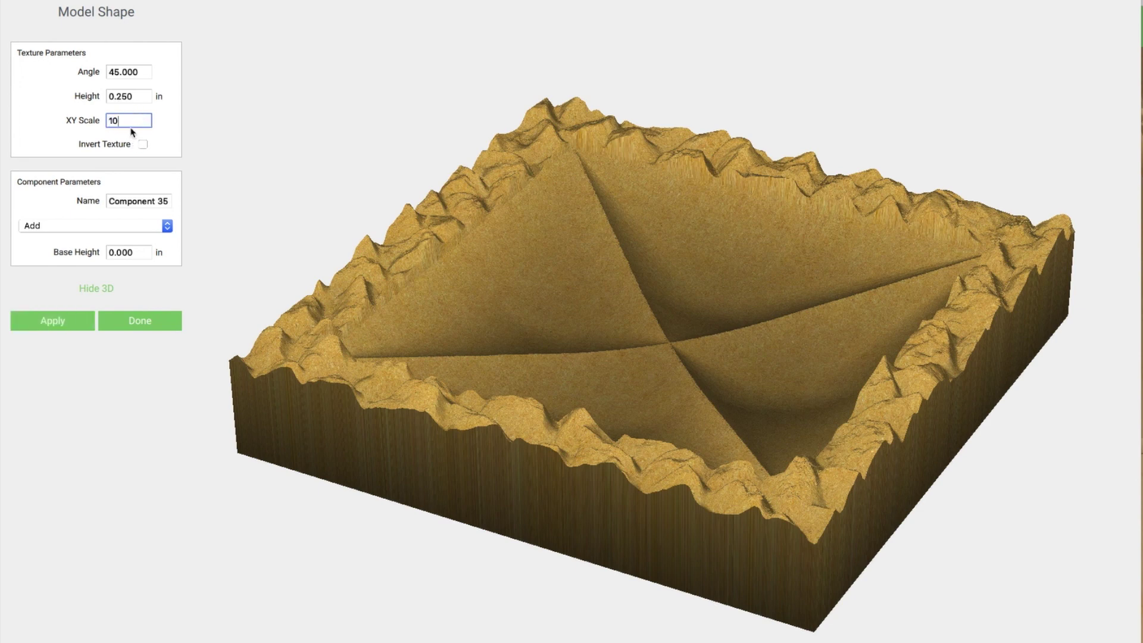
{"action": "left_click", "coordinate": [53, 321]}
{"action": "key", "text": "Return"}
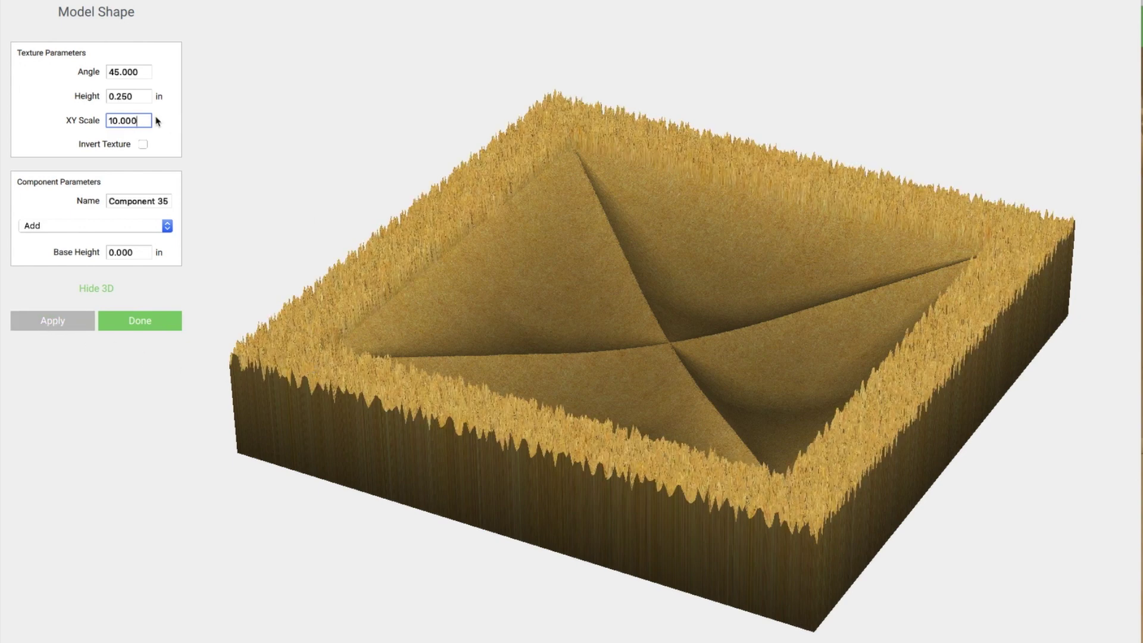
- Lower the texture height to 0.063 in and switch the blend mode to Subtract
{"action": "left_click", "coordinate": [118, 96]}
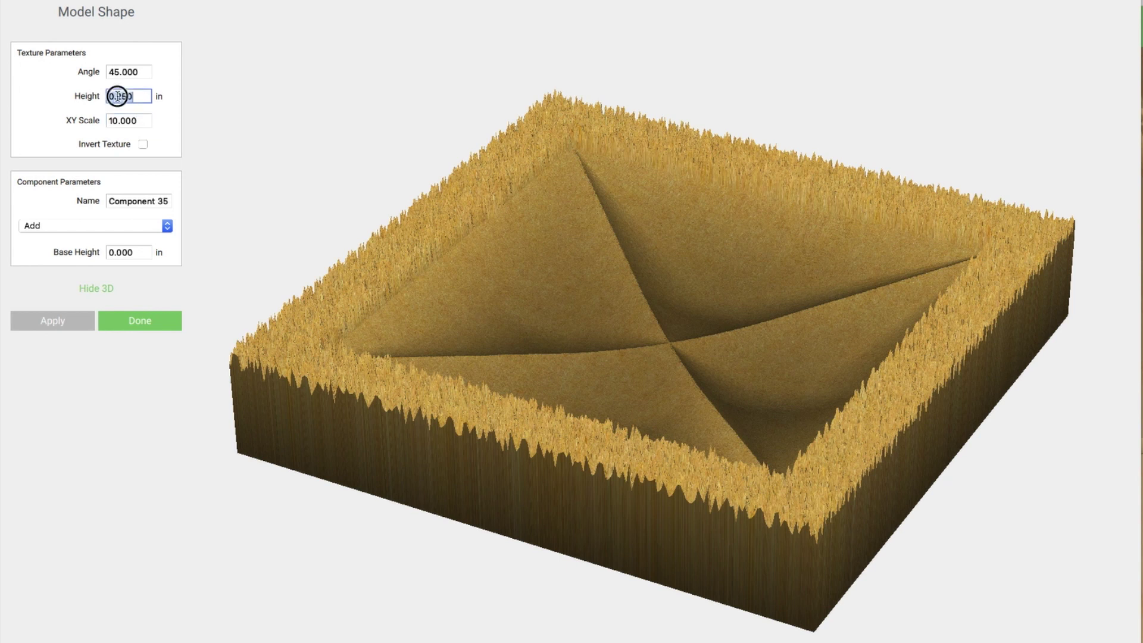
{"action": "left_click_drag", "start_coordinate": [117, 96], "coordinate": [153, 97]}
{"action": "type", "text": "0"}
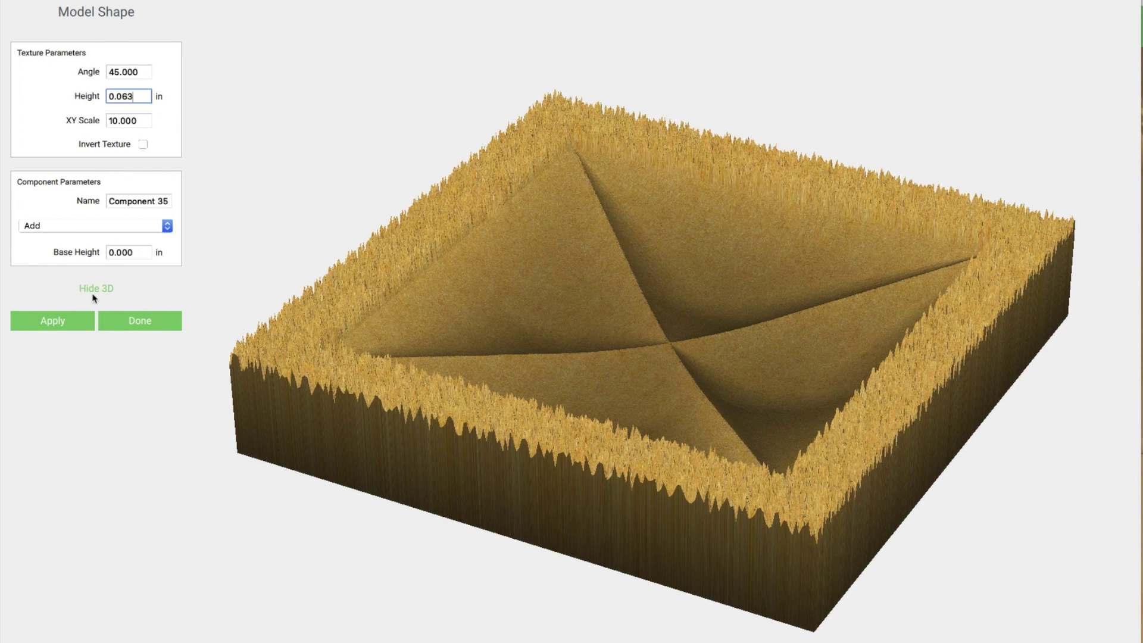
{"action": "left_click", "coordinate": [71, 228]}
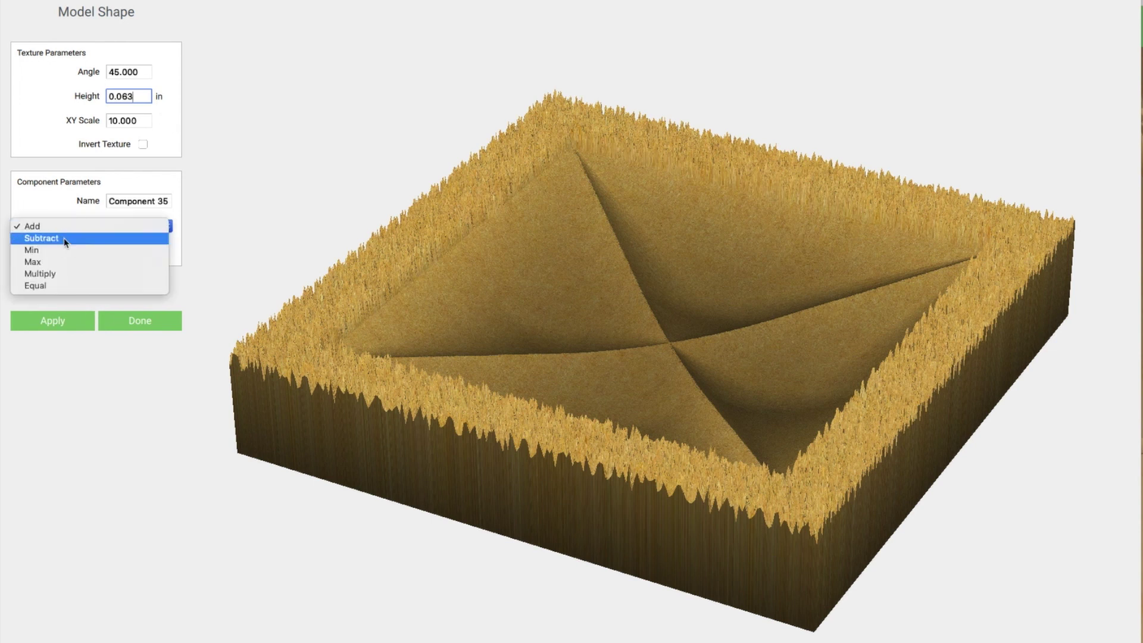
{"action": "left_click", "coordinate": [66, 239]}
{"action": "left_click", "coordinate": [59, 325]}
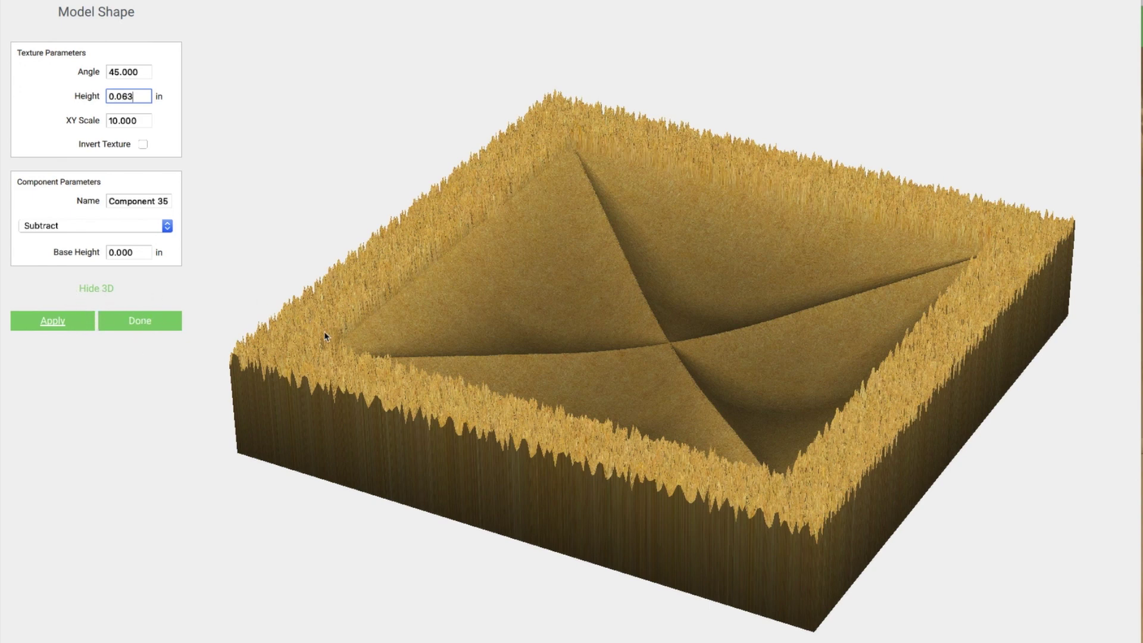
{"action": "key", "text": "Return"}
{"action": "left_click", "coordinate": [400, 454]}
- Apply the inverted texture and orbit to inspect the finer, shallower rim
{"action": "left_click_drag", "start_coordinate": [400, 454], "coordinate": [740, 459]}
{"action": "scroll", "coordinate": [740, 459], "scroll_direction": "up", "scroll_amount": 5}
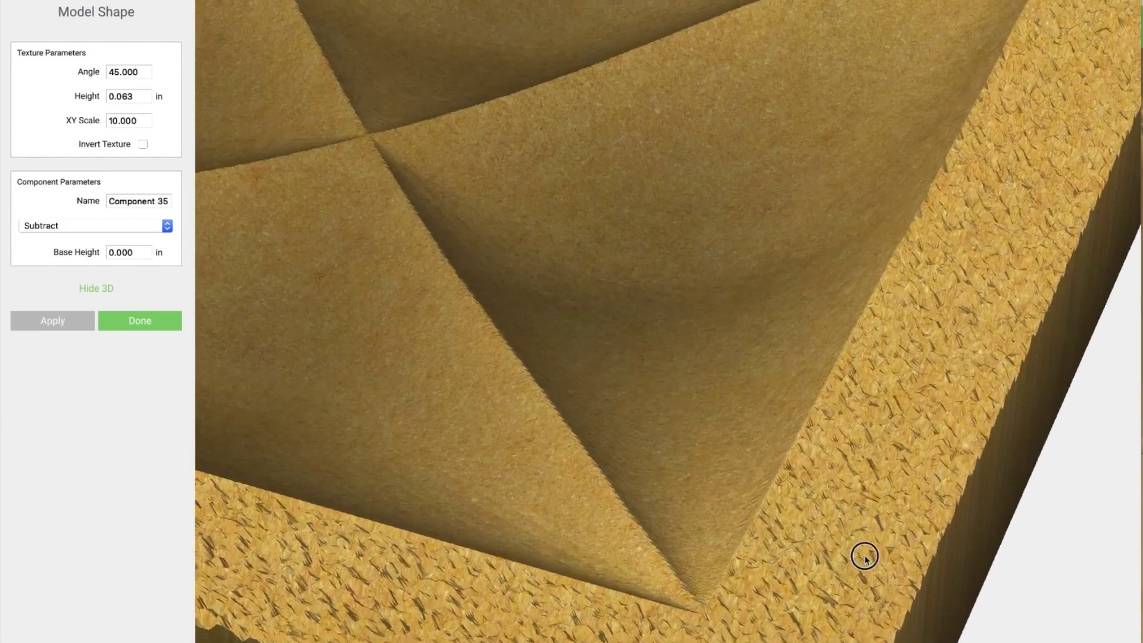
{"action": "left_click_drag", "start_coordinate": [864, 557], "coordinate": [830, 416]}
{"action": "scroll", "coordinate": [828, 419], "scroll_direction": "up", "scroll_amount": 3}
{"action": "scroll", "coordinate": [807, 417], "scroll_direction": "down", "scroll_amount": 3}
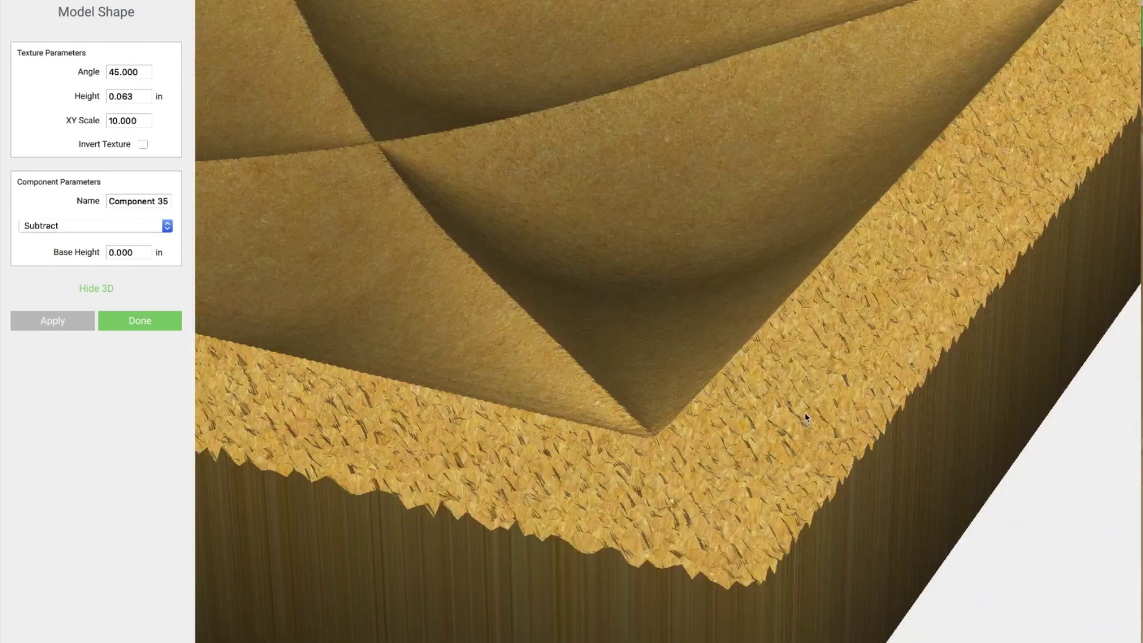
{"action": "scroll", "coordinate": [806, 416], "scroll_direction": "down", "scroll_amount": 5}
{"action": "left_click_drag", "start_coordinate": [791, 492], "coordinate": [792, 288]}
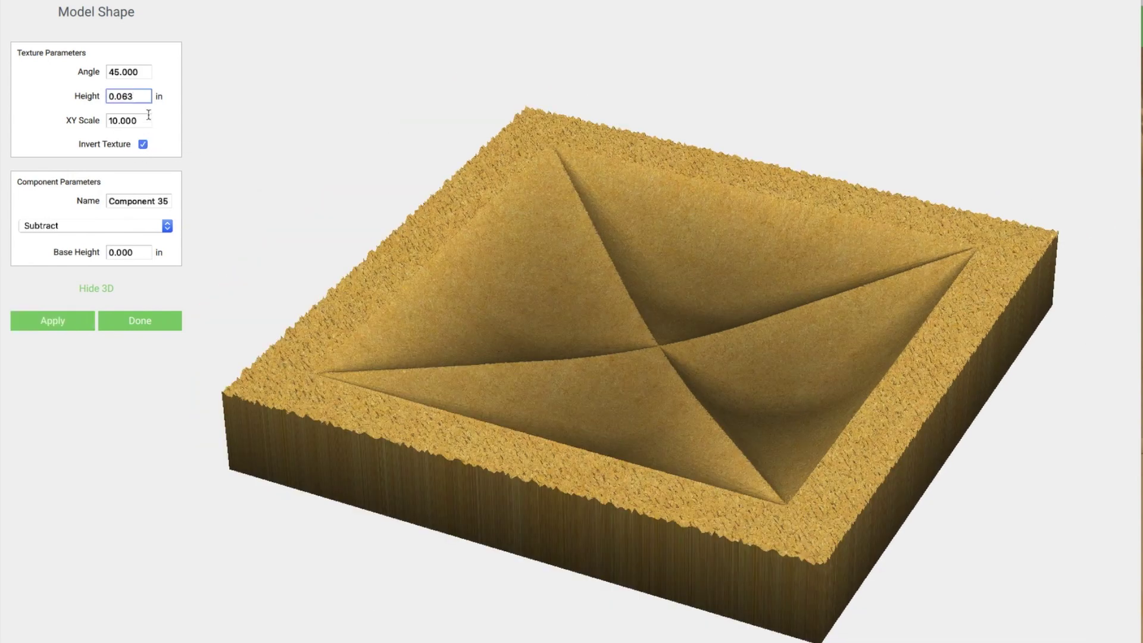
{"action": "left_click", "coordinate": [54, 323]}
{"action": "scroll", "coordinate": [286, 324], "scroll_direction": "up", "scroll_amount": 5}
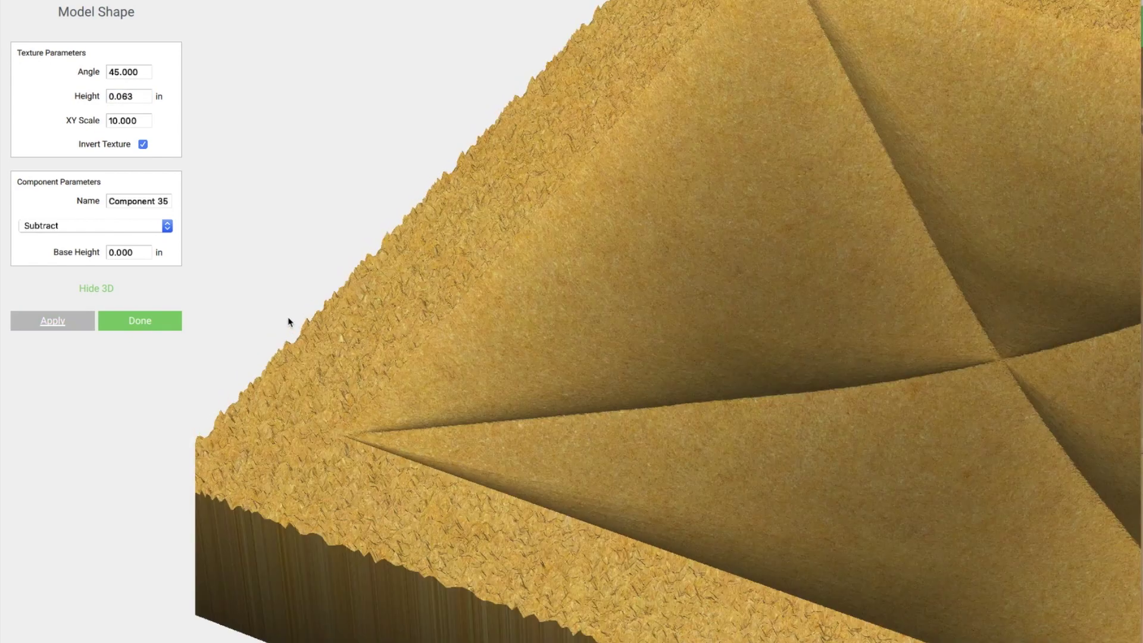
{"action": "scroll", "coordinate": [286, 323], "scroll_direction": "down", "scroll_amount": 5}
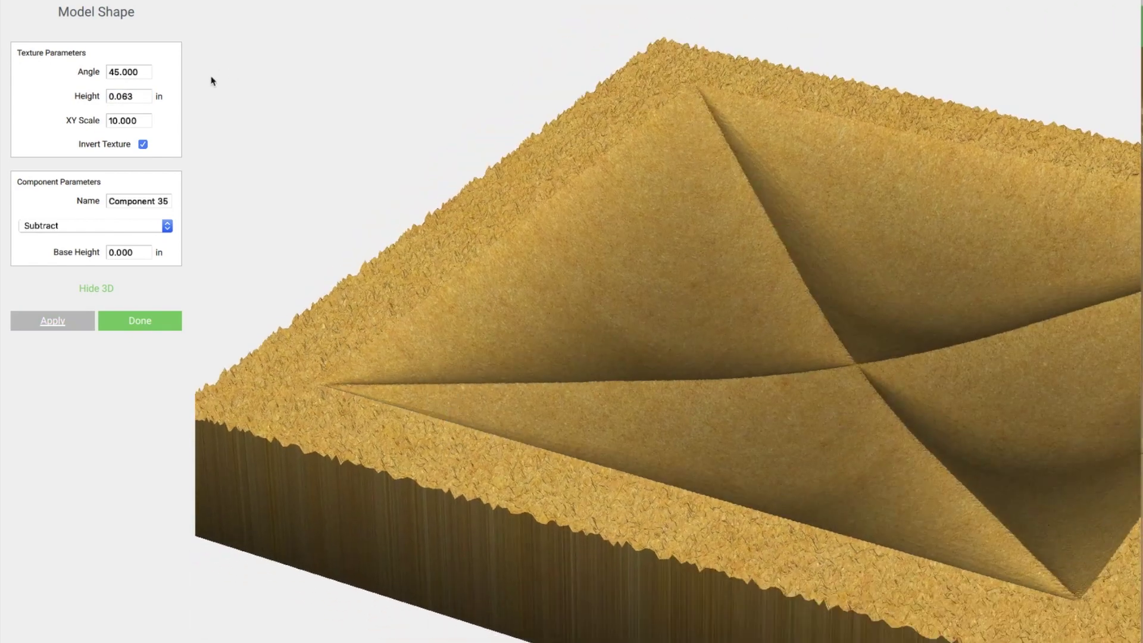
- Coarsen the texture to an XY scale of 25, apply it, and orbit to inspect the rim
{"action": "double_click", "coordinate": [142, 119]}
{"action": "type", "text": "25"}
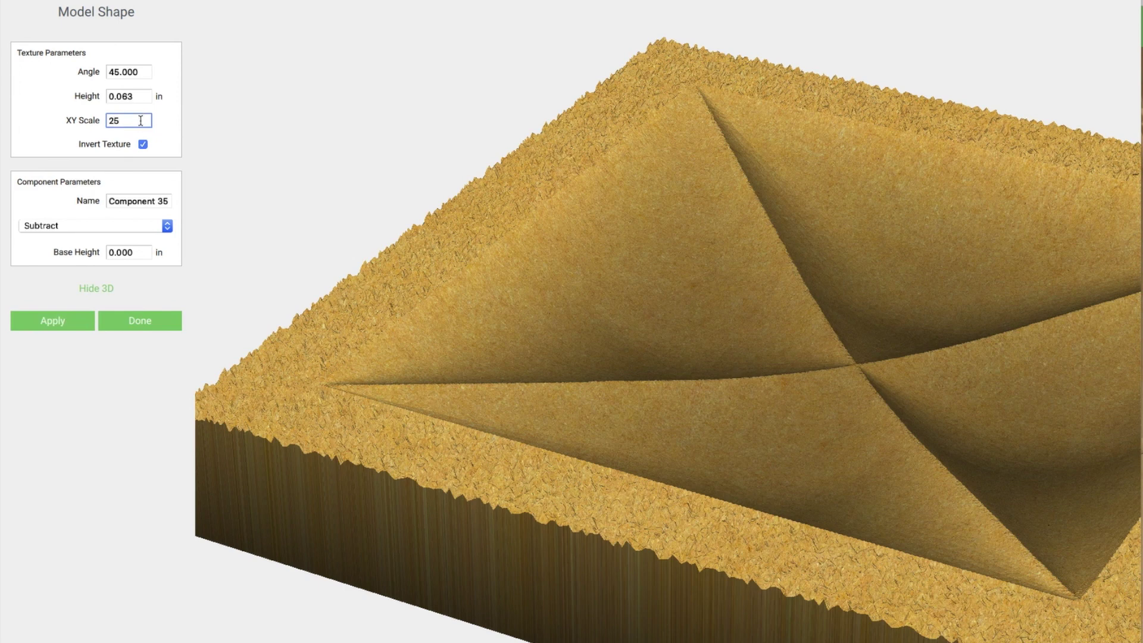
{"action": "left_click", "coordinate": [51, 314]}
{"action": "key", "text": "Return"}
{"action": "left_click_drag", "start_coordinate": [502, 444], "coordinate": [505, 520]}
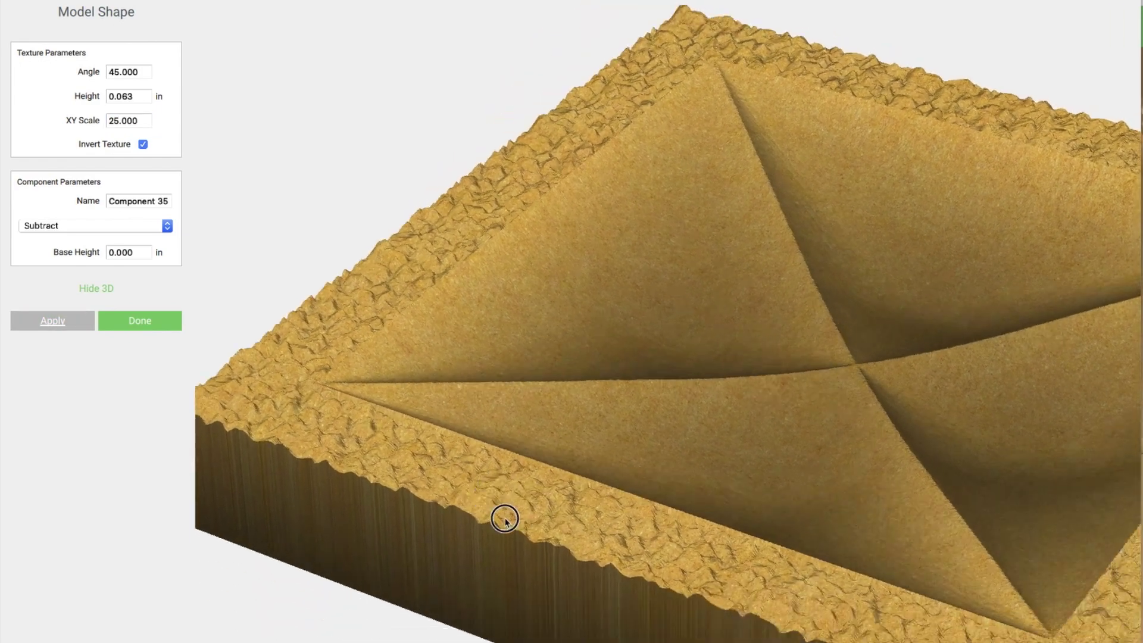
{"action": "scroll", "coordinate": [474, 462], "scroll_direction": "down", "scroll_amount": 2}
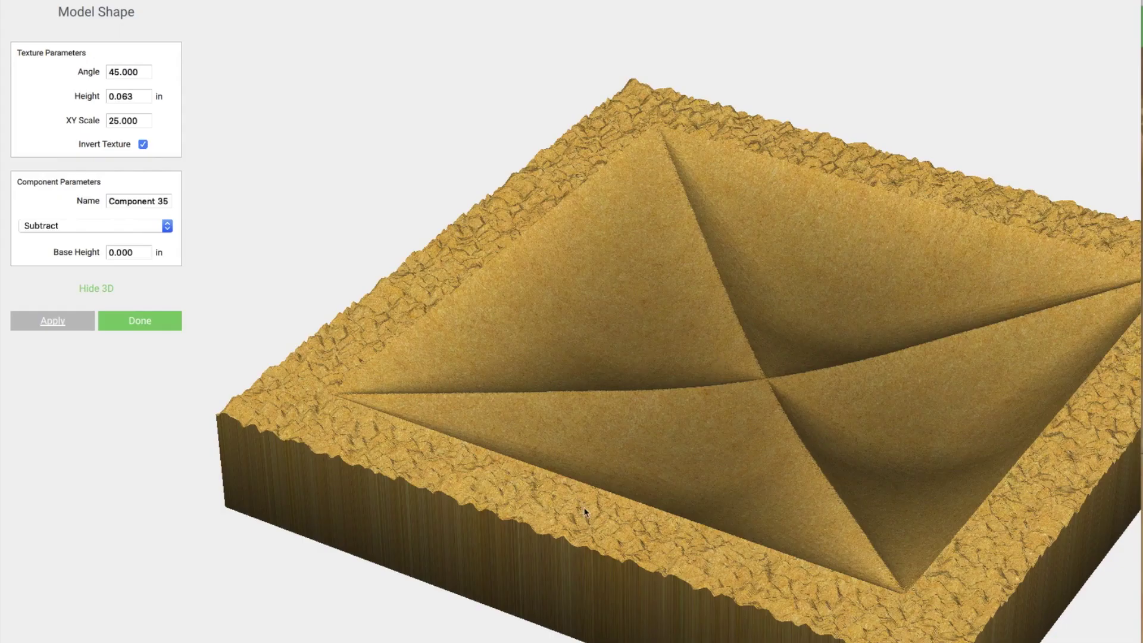
{"action": "scroll", "coordinate": [557, 478], "scroll_direction": "up", "scroll_amount": 3}
{"action": "scroll", "coordinate": [503, 462], "scroll_direction": "down", "scroll_amount": 3}
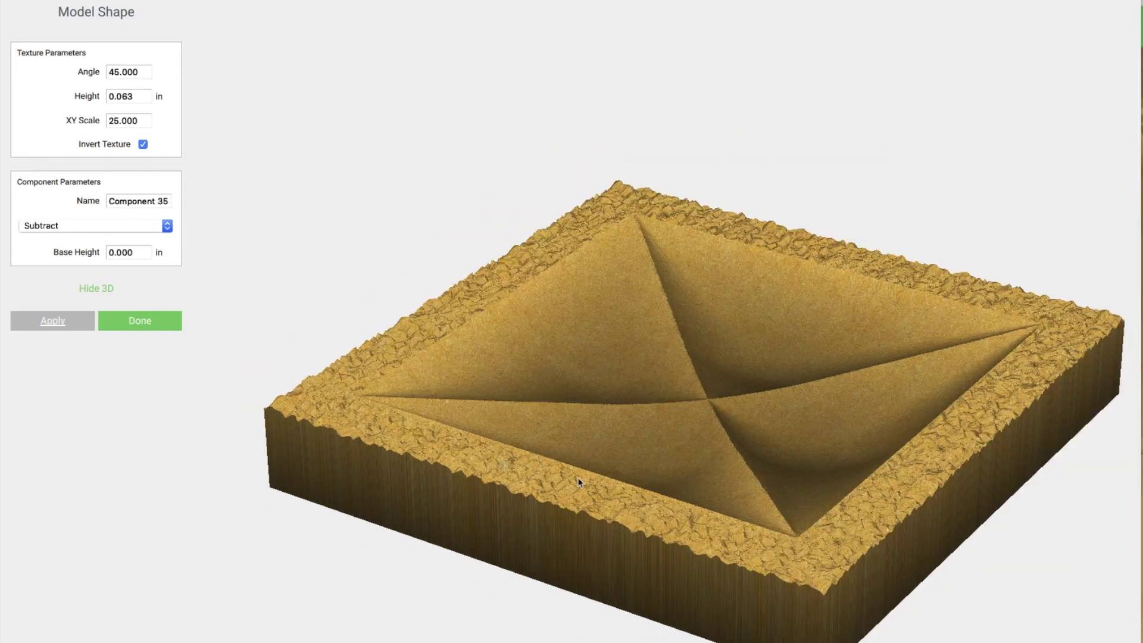
{"action": "left_click_drag", "start_coordinate": [834, 498], "coordinate": [720, 424]}
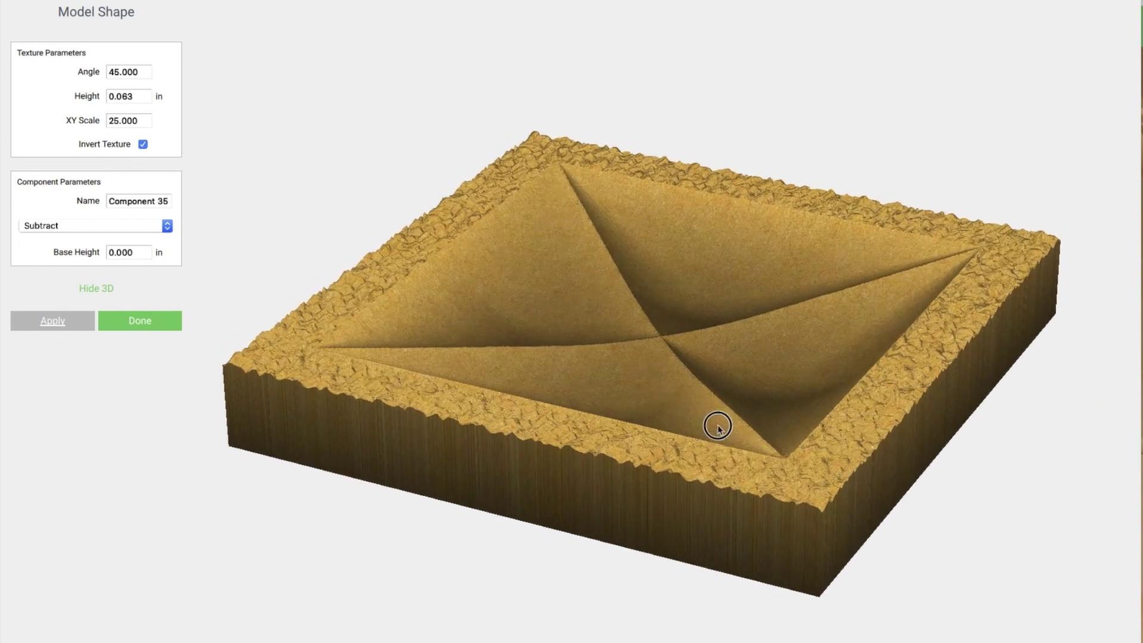
- Rename the component to 'texture'
{"action": "left_click", "coordinate": [169, 202]}
{"action": "key", "text": "super+a"}
{"action": "type", "text": "texture"}
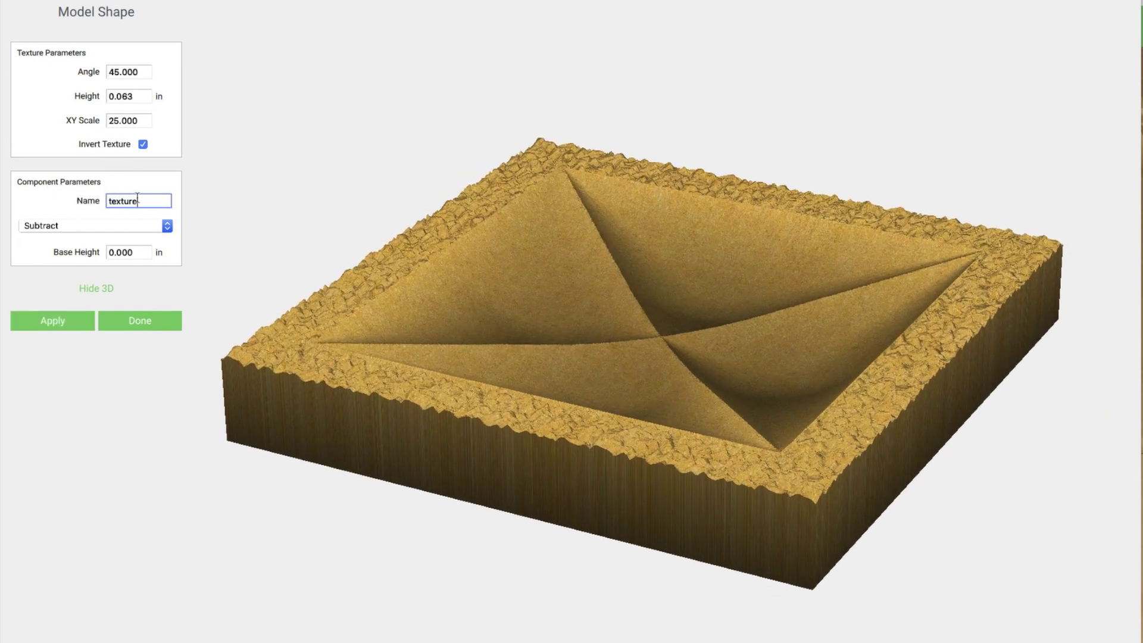
- Commit the 'texture' component with Apply and Done, then return to the flat 2D design
{"action": "left_click", "coordinate": [56, 325]}
{"action": "left_click", "coordinate": [136, 328]}
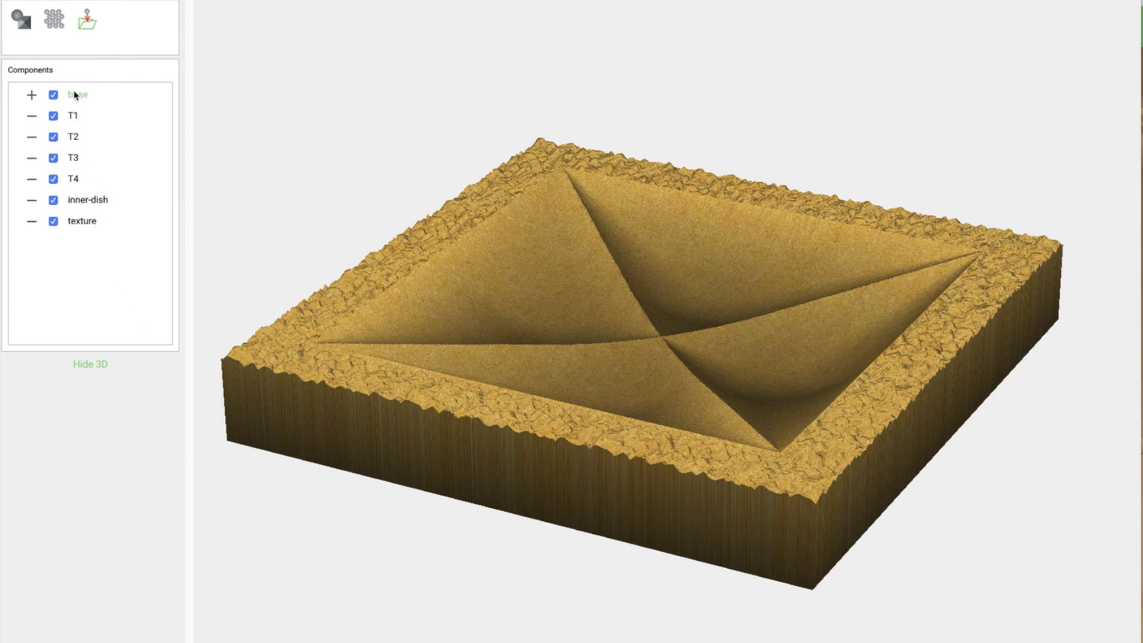
{"action": "left_click", "coordinate": [98, 366]}
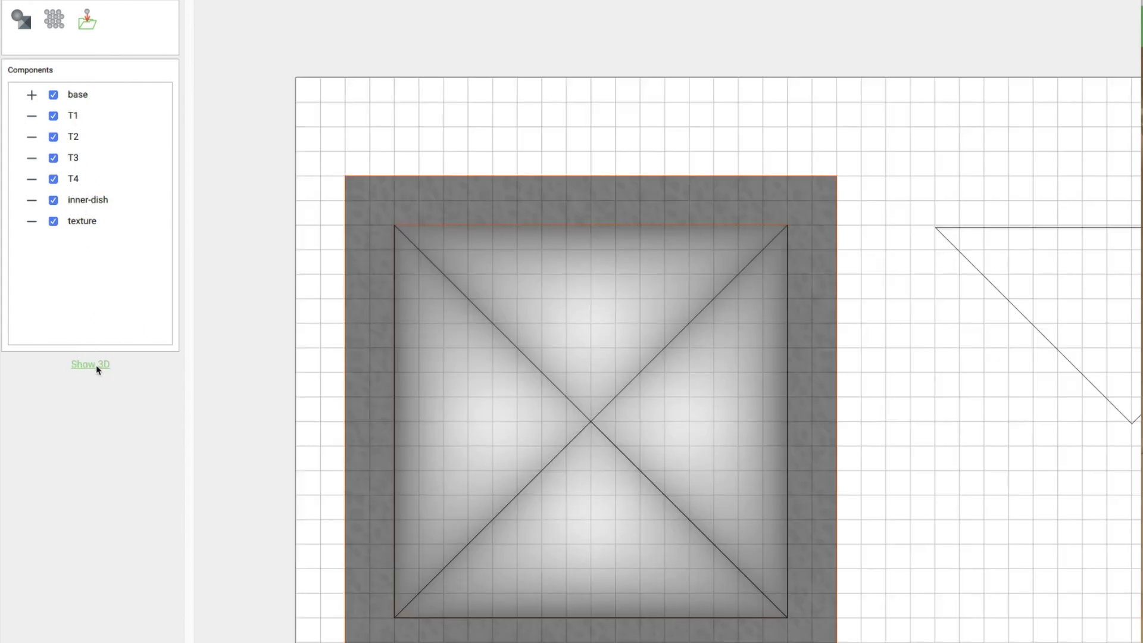
{"action": "scroll", "coordinate": [350, 123], "scroll_direction": "down", "scroll_amount": 2}
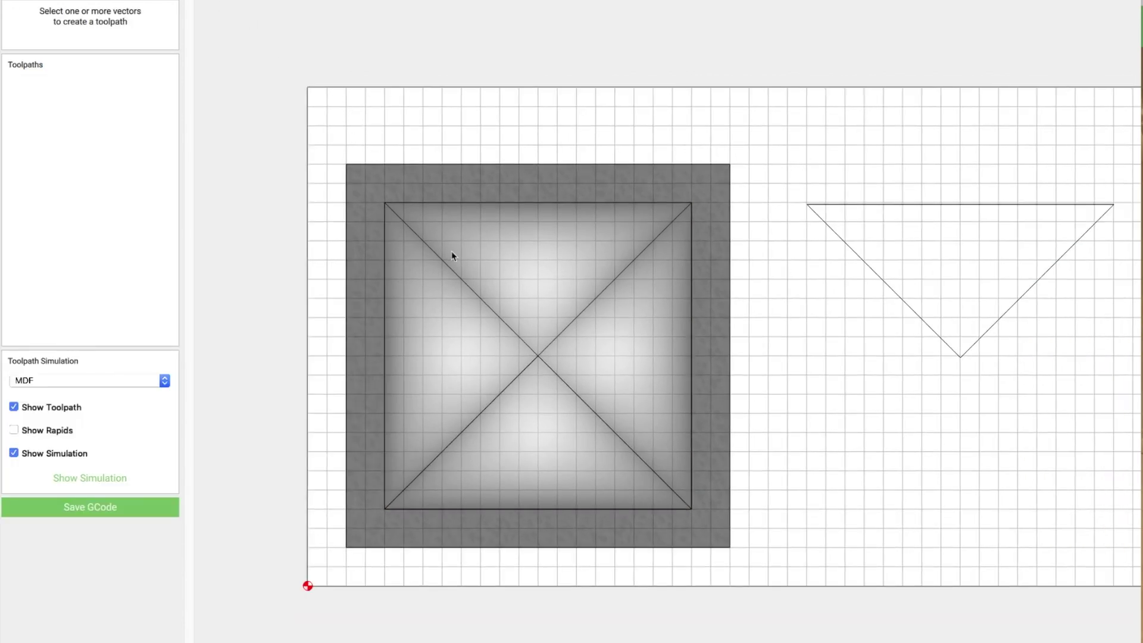
- Start a 3D finish toolpath on the outer square with manual feed and plunge rates of 40
{"action": "scroll", "coordinate": [451, 256], "scroll_direction": "up", "scroll_amount": 1}
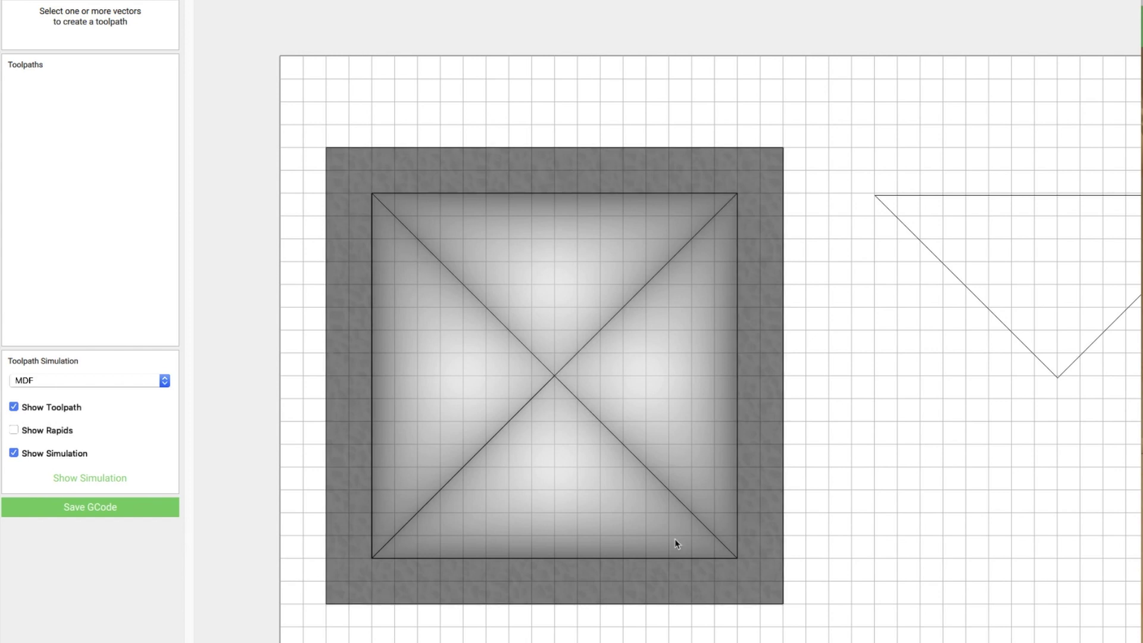
{"action": "left_click", "coordinate": [432, 150]}
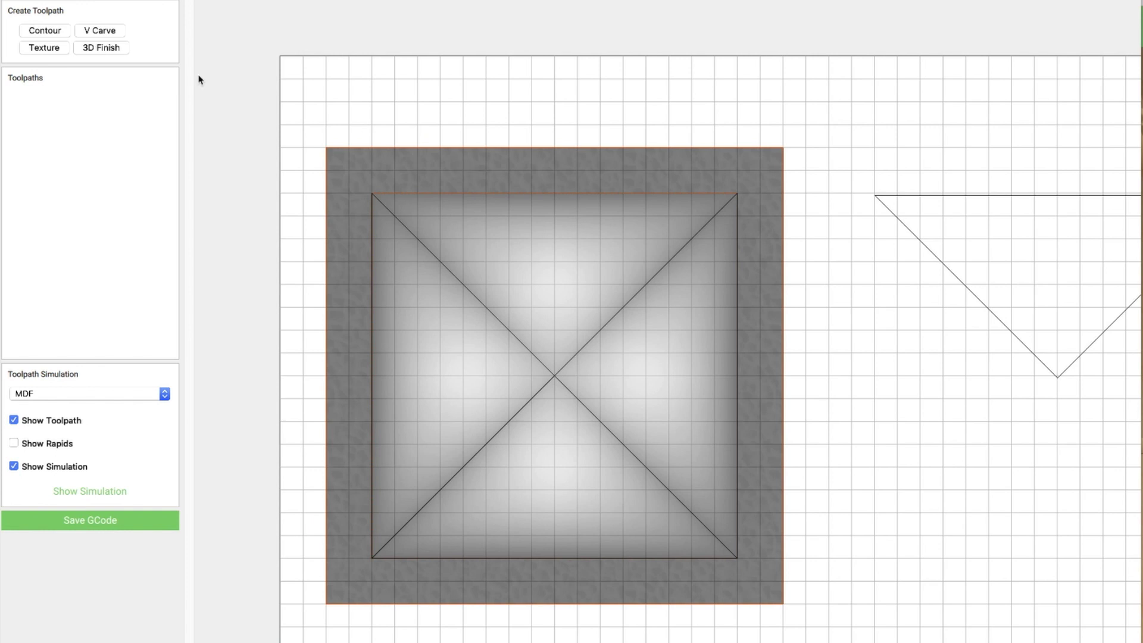
{"action": "left_click", "coordinate": [105, 47]}
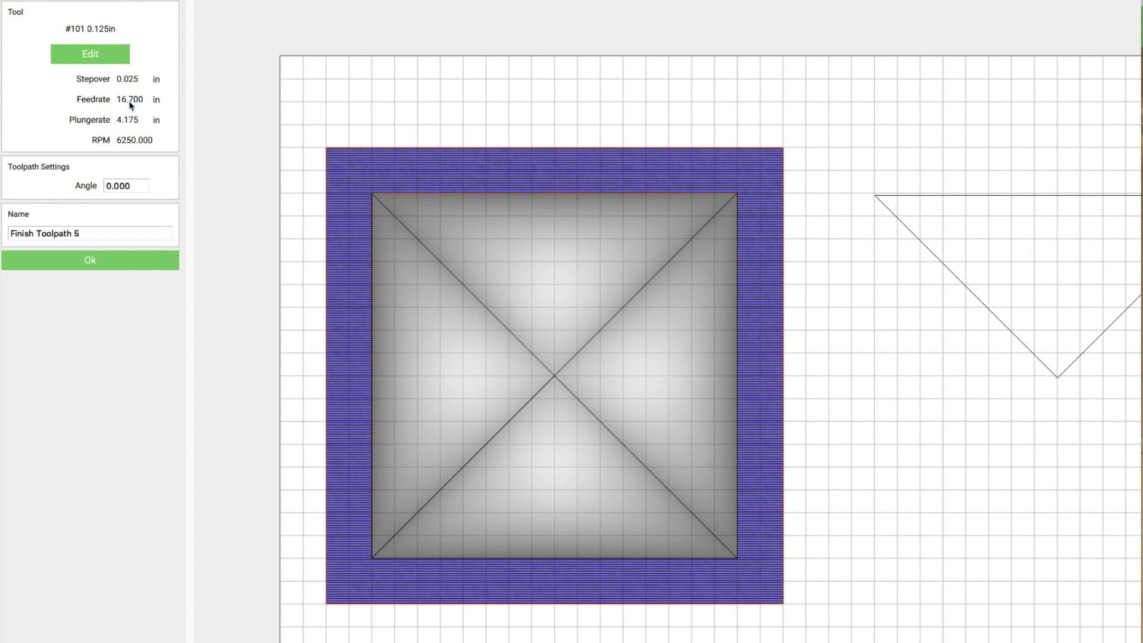
{"action": "left_click", "coordinate": [96, 56]}
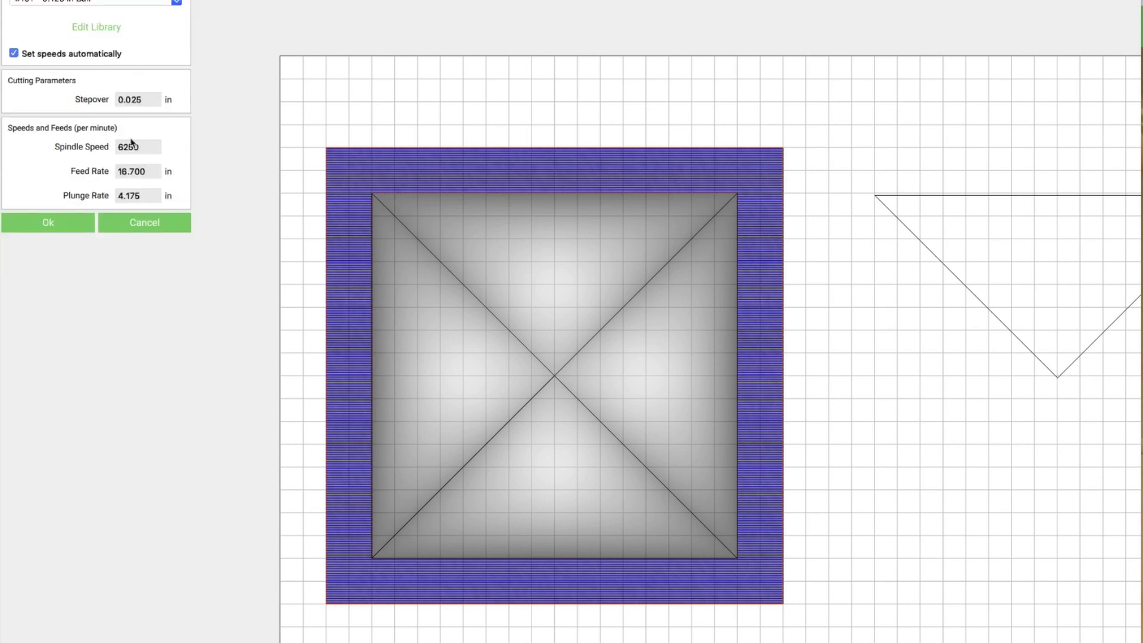
{"action": "left_click", "coordinate": [13, 53]}
{"action": "double_click", "coordinate": [156, 171]}
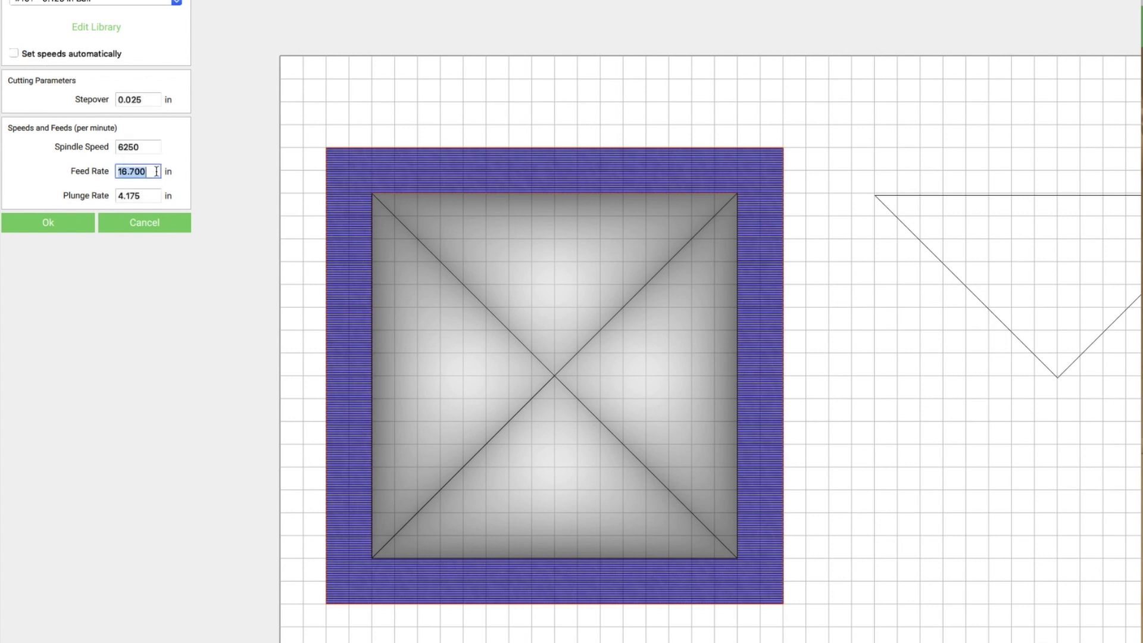
{"action": "type", "text": "40"}
{"action": "key", "text": "Tab"}
{"action": "type", "text": "40"}
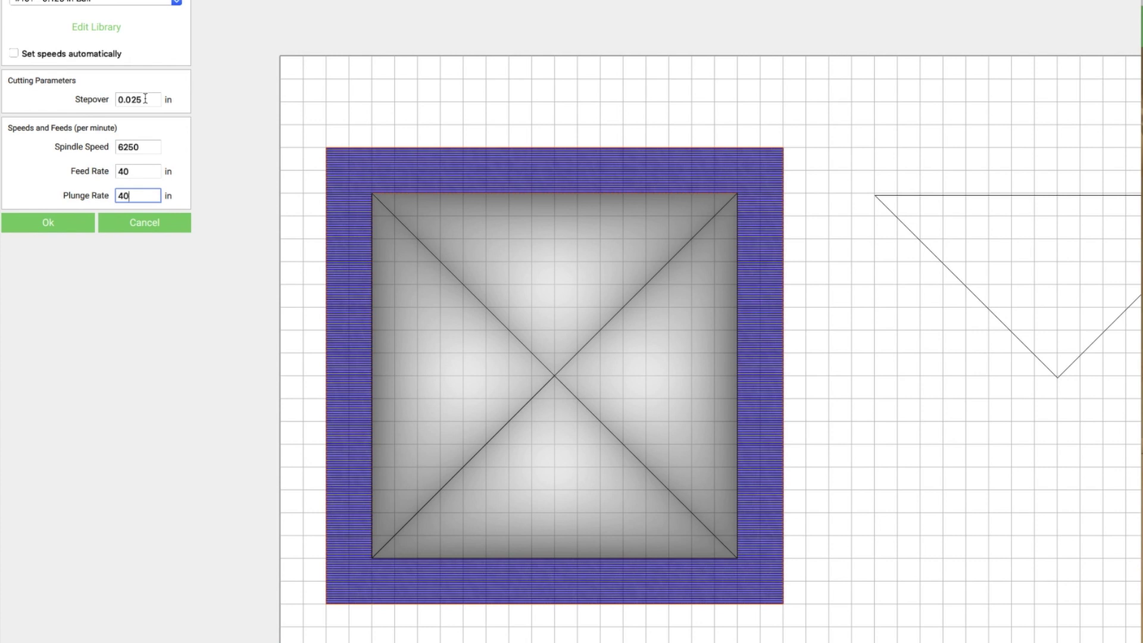
- Set the stepover to 0.030 in and create the toolpath named 'texture'
{"action": "double_click", "coordinate": [145, 99]}
{"action": "left_click", "coordinate": [135, 98]}
{"action": "double_click", "coordinate": [137, 99]}
{"action": "type", "text": "0.03"}
{"action": "left_click", "coordinate": [48, 223]}
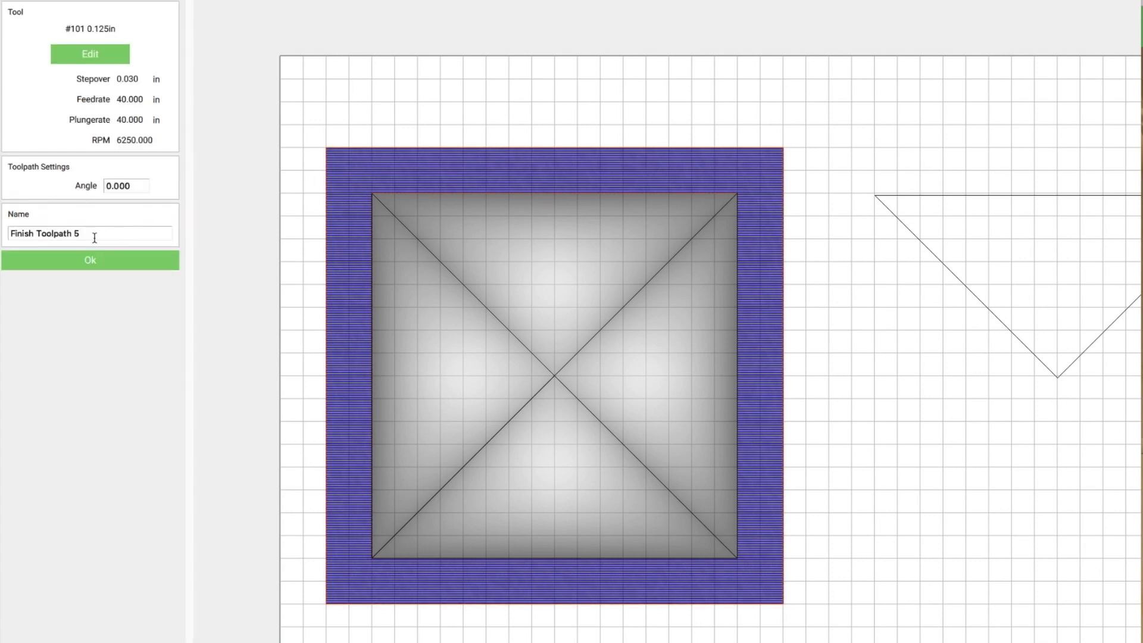
{"action": "type", "text": "texture-"}
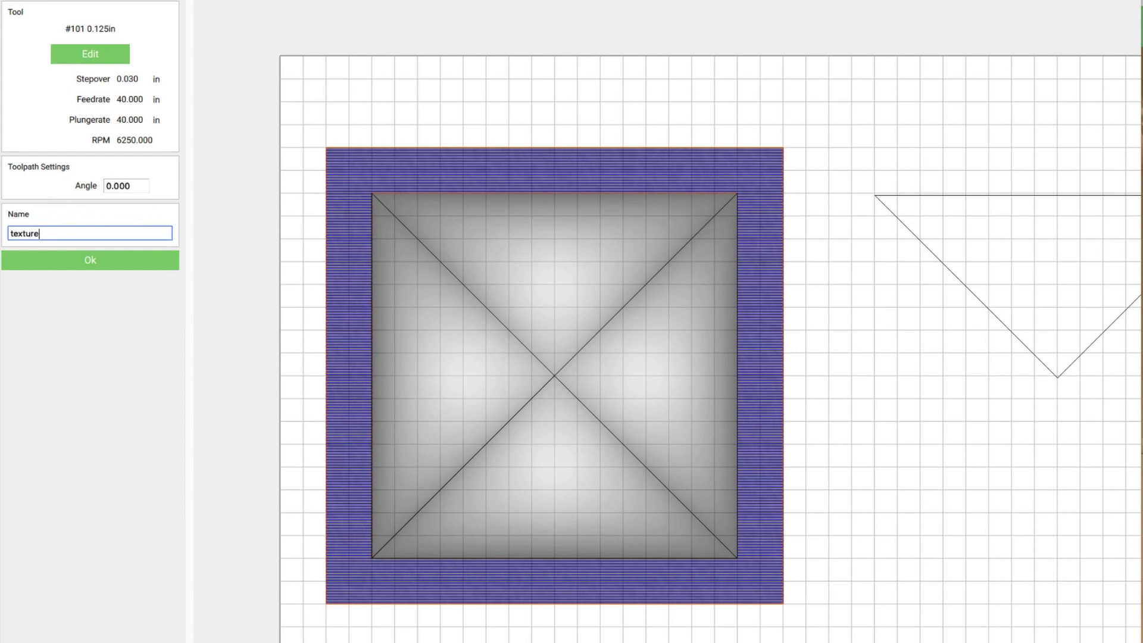
{"action": "left_click", "coordinate": [94, 265]}
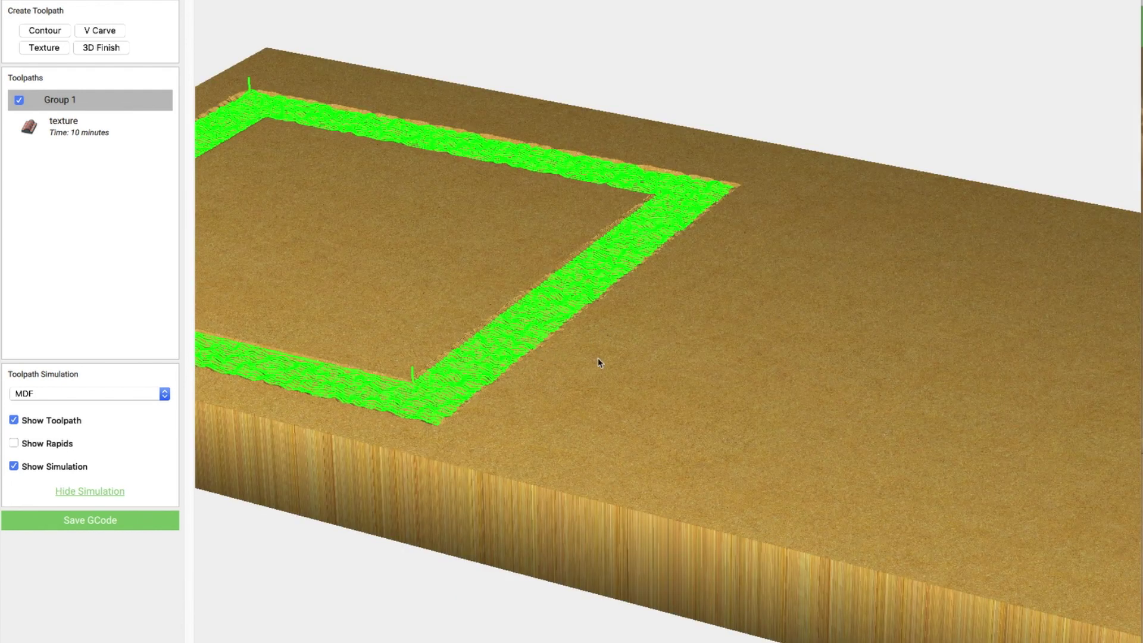
- Inspect the carved rim in the MDF simulation, return to 2D, and select the inner dish square
{"action": "left_click_drag", "start_coordinate": [600, 360], "coordinate": [786, 434]}
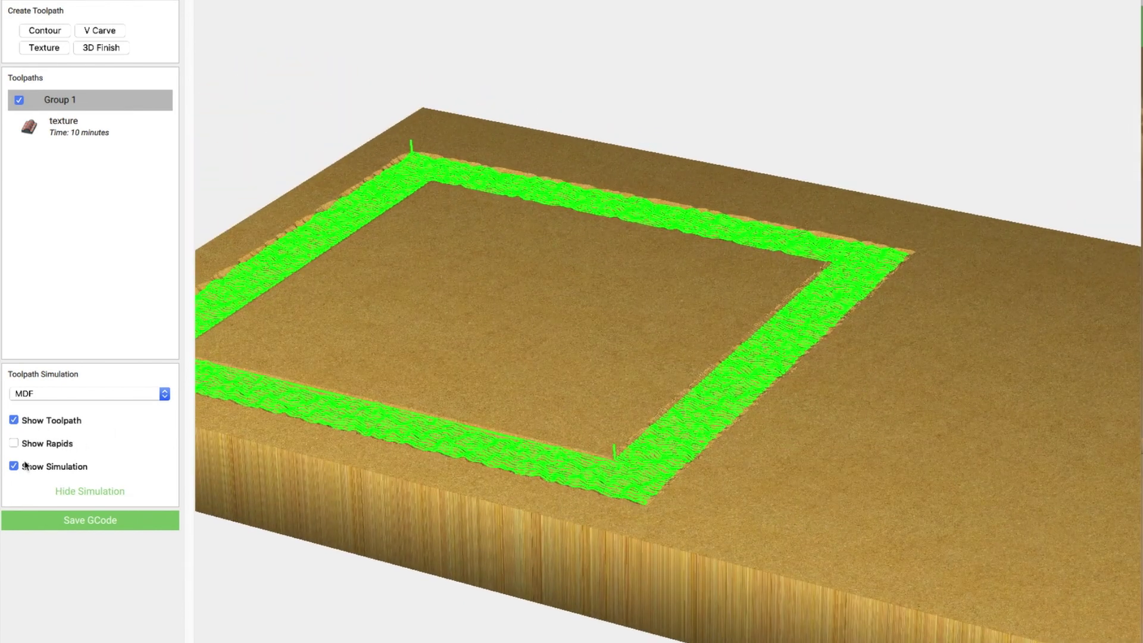
{"action": "left_click", "coordinate": [14, 421]}
{"action": "scroll", "coordinate": [669, 500], "scroll_direction": "up", "scroll_amount": 5}
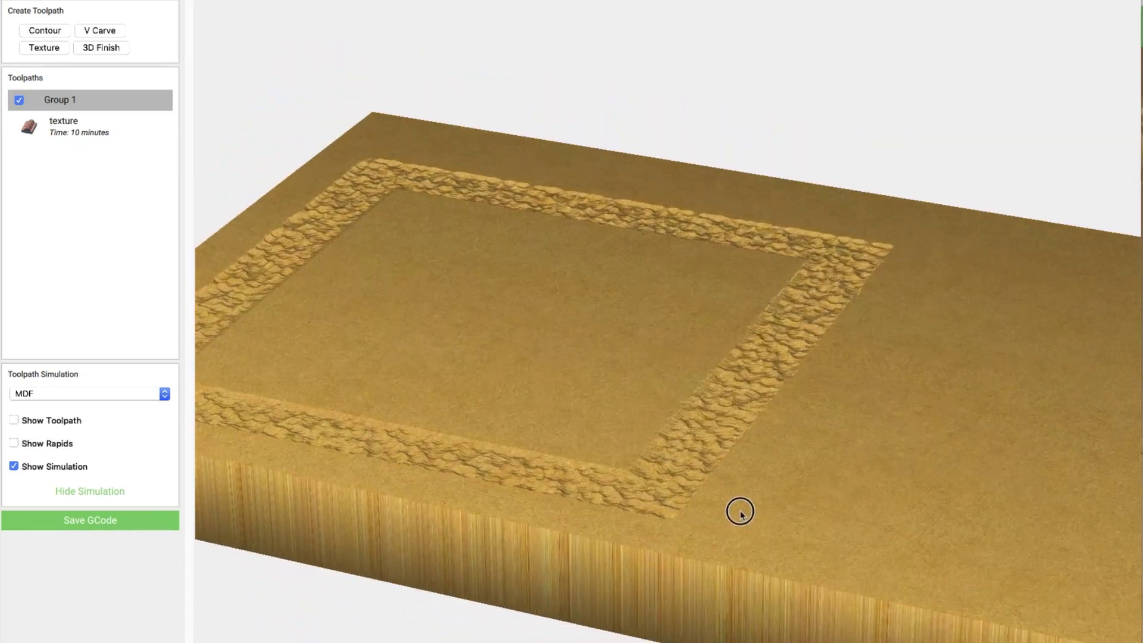
{"action": "scroll", "coordinate": [721, 415], "scroll_direction": "down", "scroll_amount": 5}
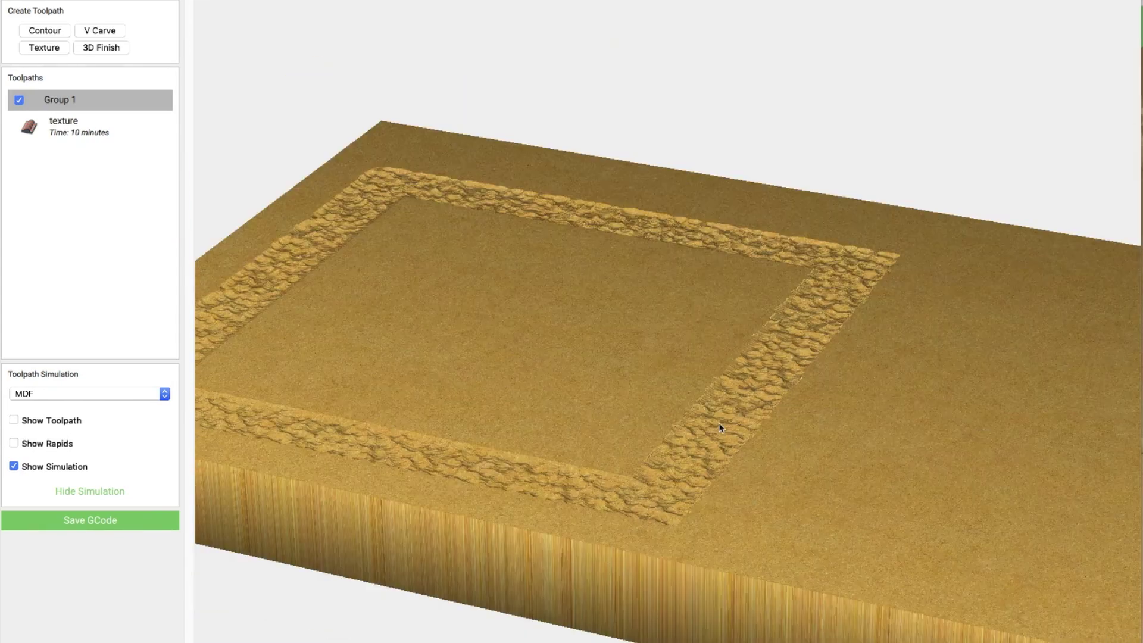
{"action": "left_click", "coordinate": [50, 491]}
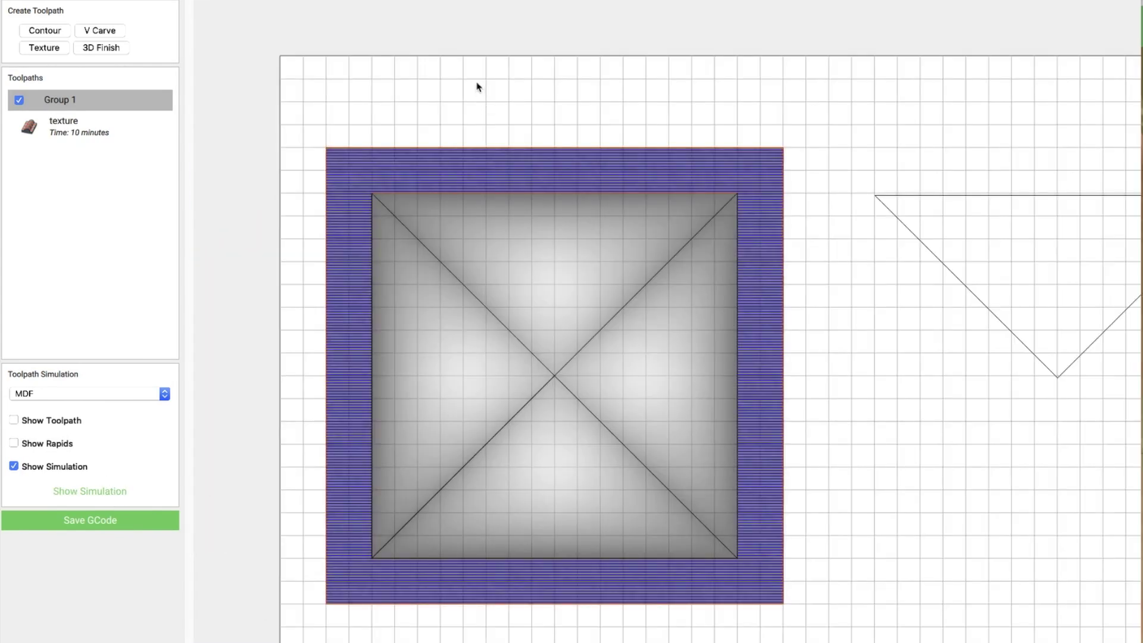
{"action": "left_click", "coordinate": [510, 194]}
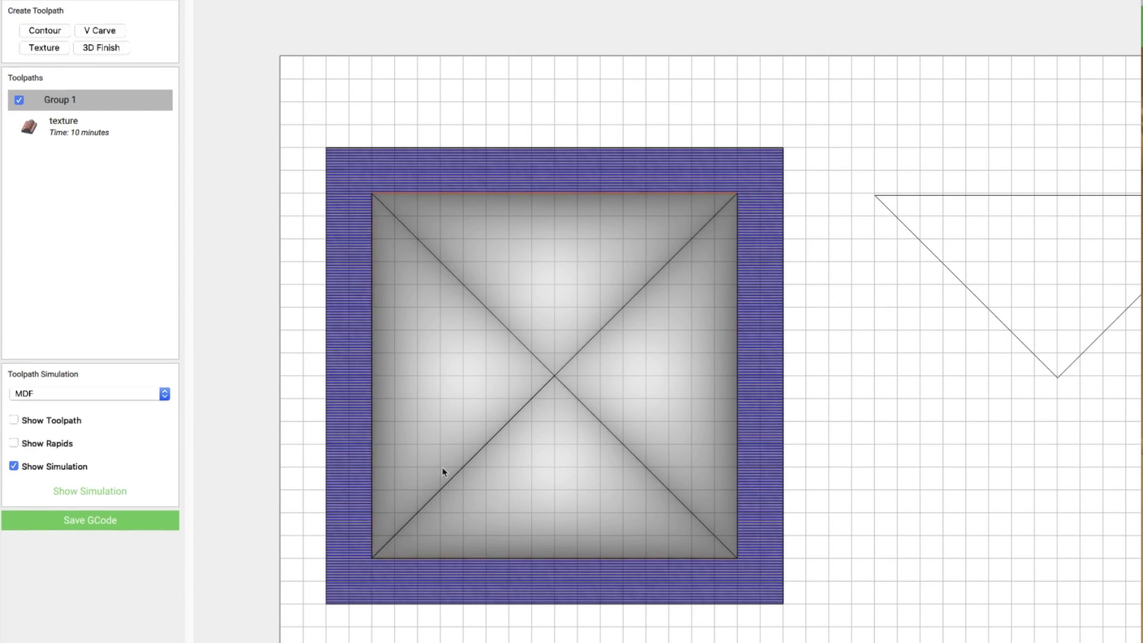
- Start a 3D finish toolpath on the inner square named 'inside-3d-finish'
{"action": "left_click", "coordinate": [101, 50]}
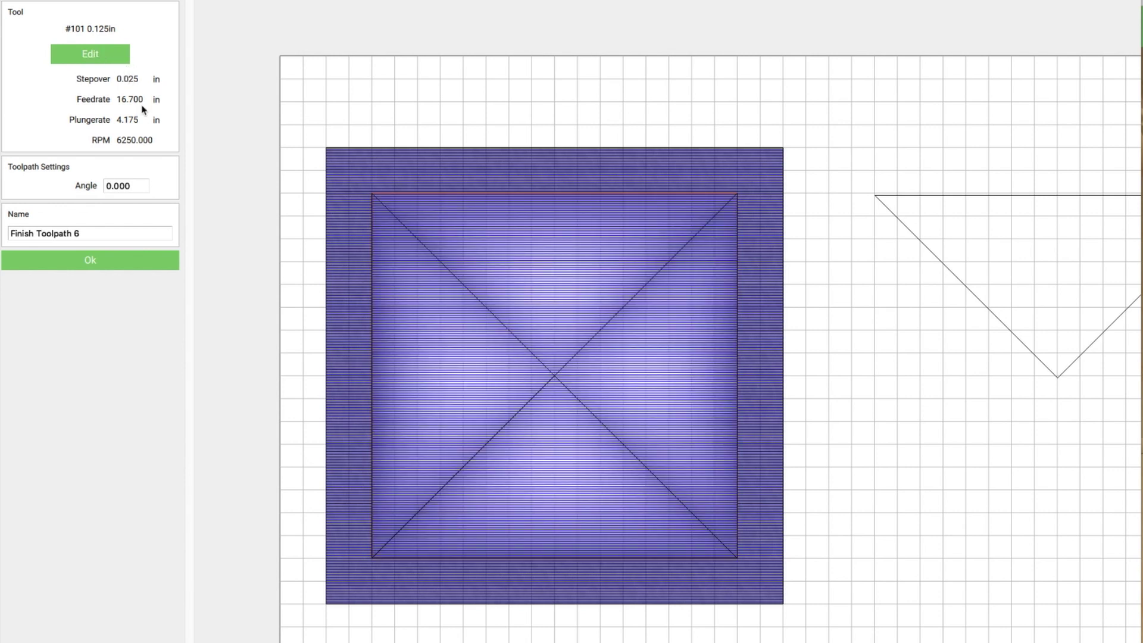
{"action": "left_click", "coordinate": [141, 189]}
{"action": "left_click", "coordinate": [90, 235]}
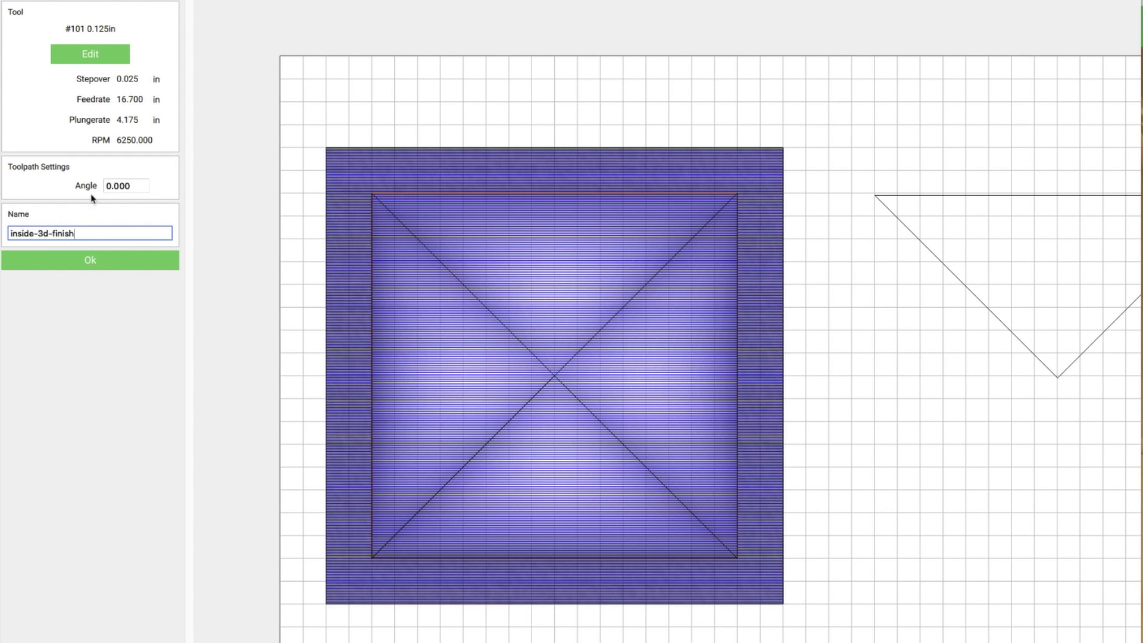
- Set manual feed and plunge rates of 40, create the toolpath, and show the MDF simulation
{"action": "left_click", "coordinate": [96, 52]}
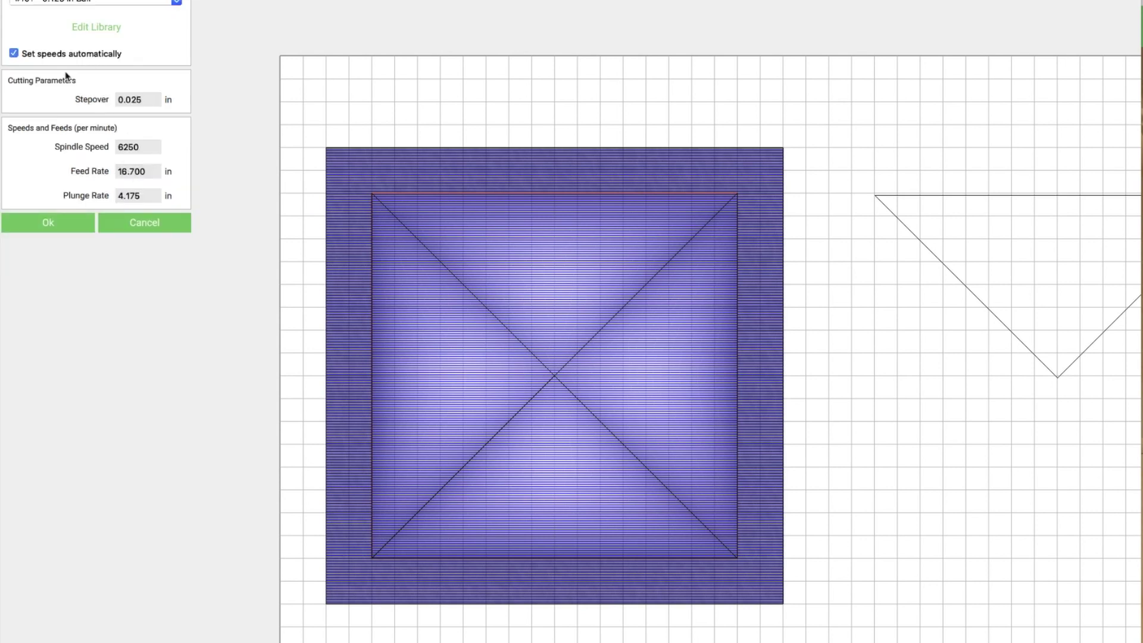
{"action": "left_click", "coordinate": [57, 53]}
{"action": "double_click", "coordinate": [149, 171]}
{"action": "type", "text": "40"}
{"action": "key", "text": "Tab"}
{"action": "type", "text": "4"}
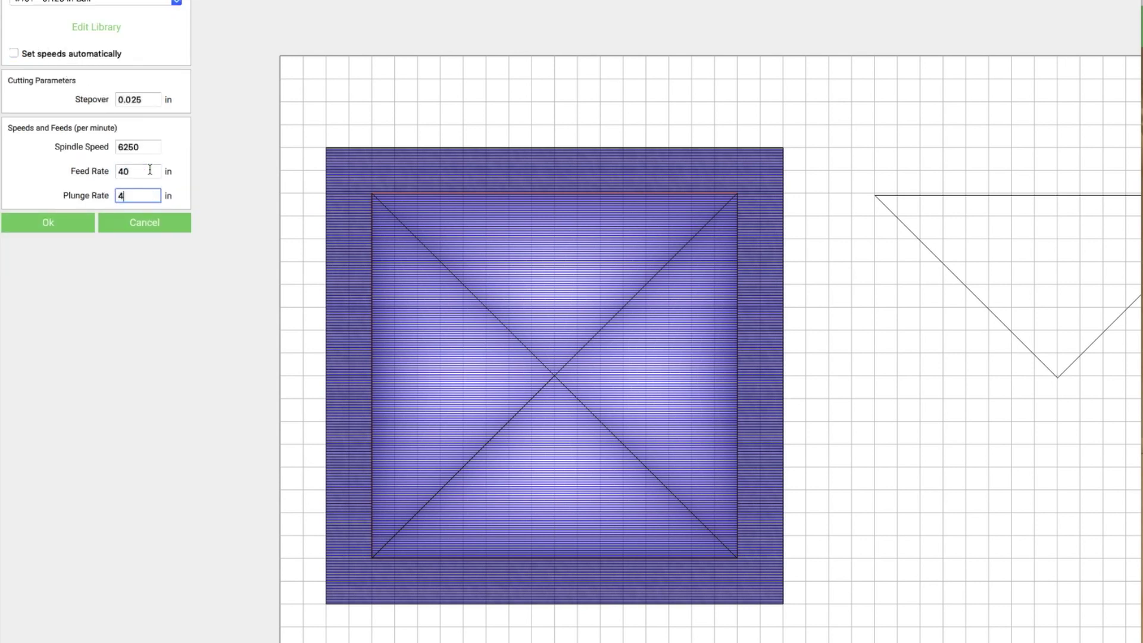
{"action": "left_click", "coordinate": [51, 228]}
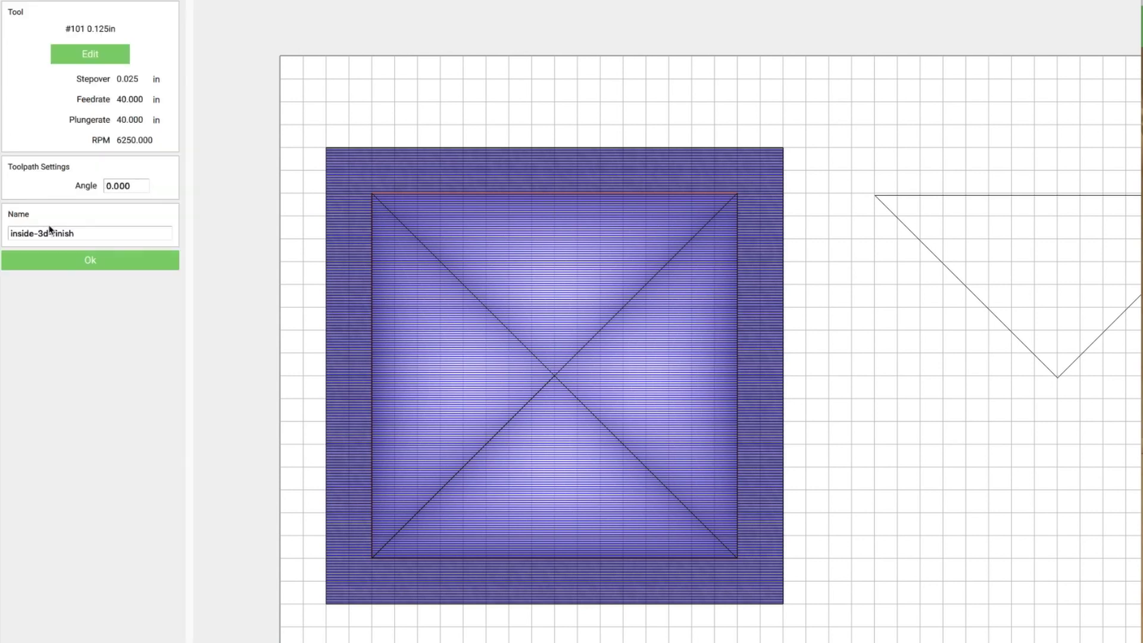
{"action": "left_click", "coordinate": [88, 266]}
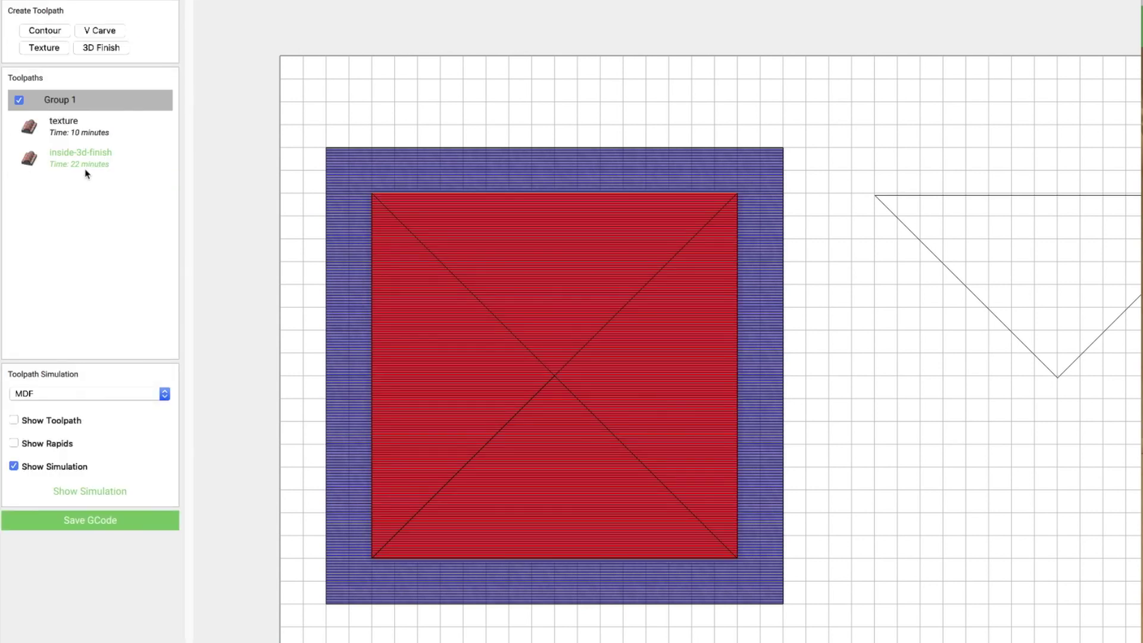
{"action": "left_click", "coordinate": [84, 491]}
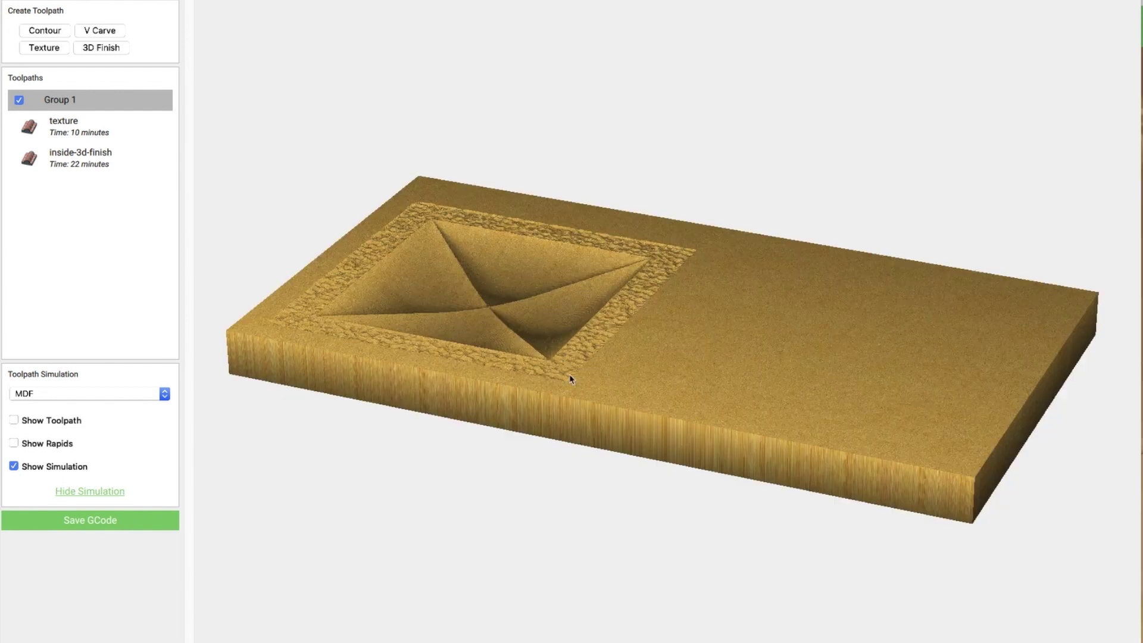
- Orbit and zoom the MDF simulation to inspect the carved dish
{"action": "left_click_drag", "start_coordinate": [569, 377], "coordinate": [669, 403]}
{"action": "scroll", "coordinate": [582, 355], "scroll_direction": "up", "scroll_amount": 5}
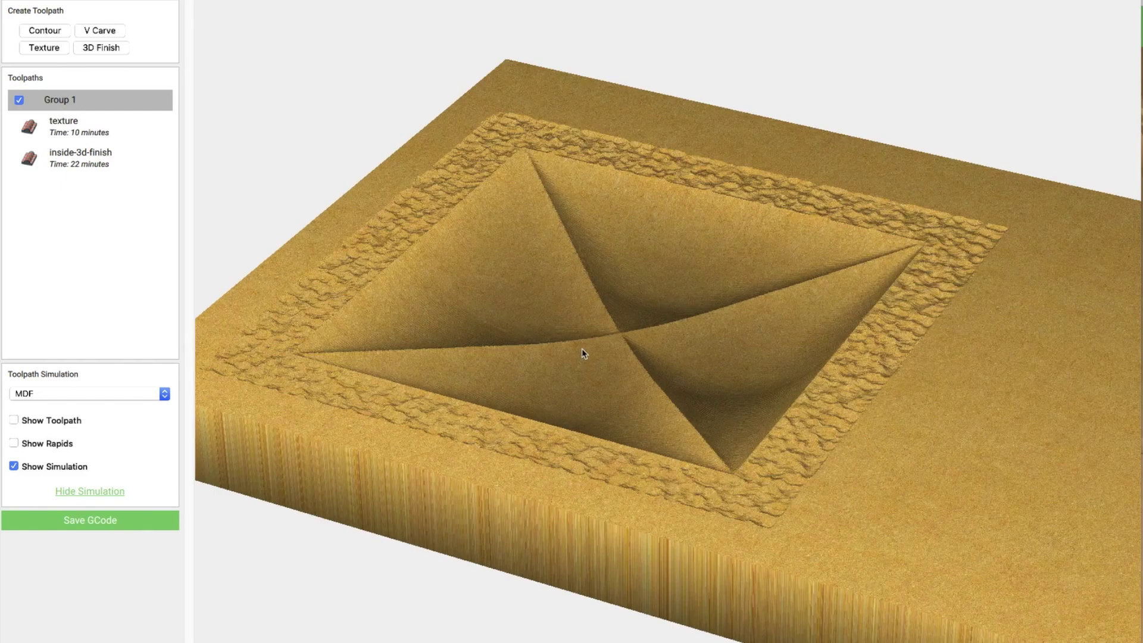
{"action": "scroll", "coordinate": [620, 351], "scroll_direction": "up", "scroll_amount": 5}
{"action": "scroll", "coordinate": [620, 355], "scroll_direction": "down", "scroll_amount": 5}
{"action": "left_click_drag", "start_coordinate": [619, 355], "coordinate": [724, 359]}
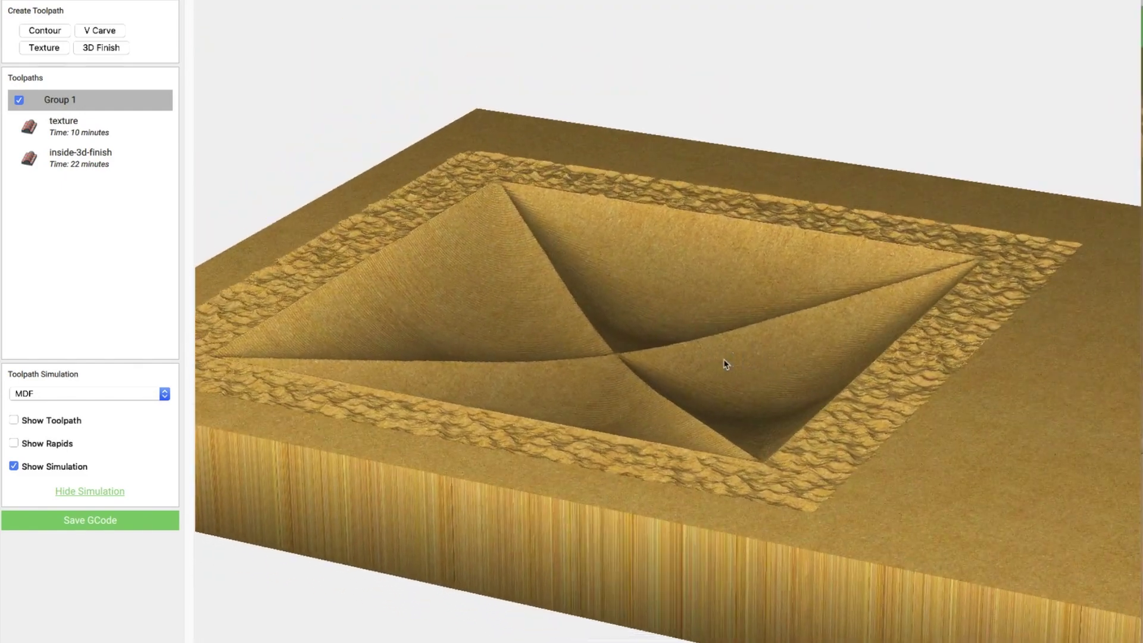
- Switch inside-3d-finish to the #201 0.250 in end mill with plunge 40 and 0.050 in stepover
{"action": "left_click", "coordinate": [78, 166]}
{"action": "left_click", "coordinate": [86, 55]}
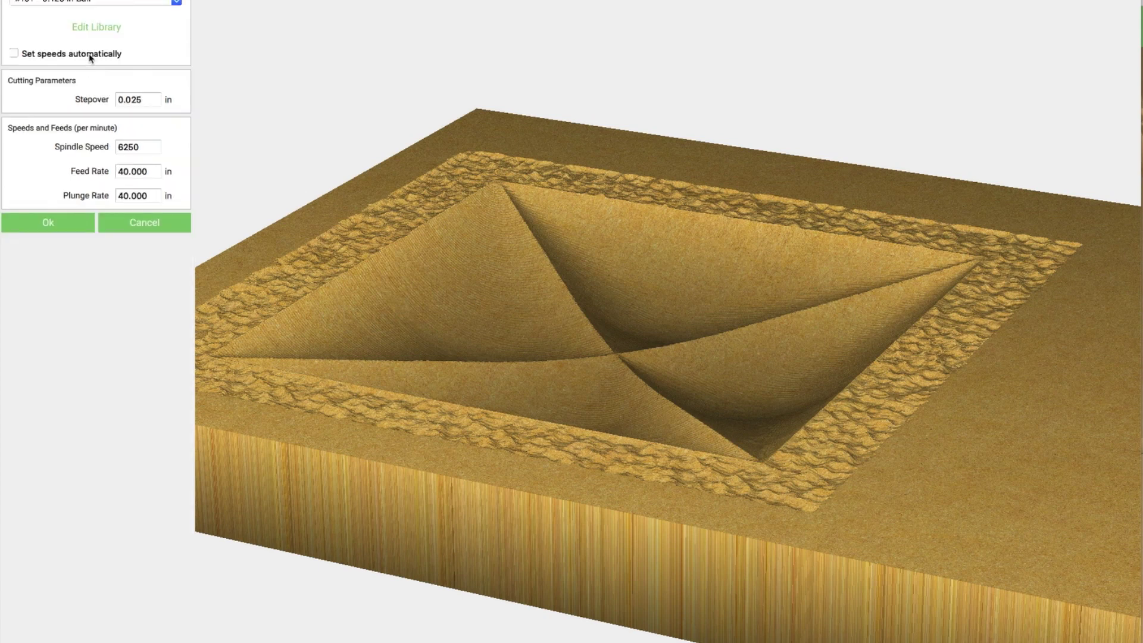
{"action": "left_click", "coordinate": [92, 5]}
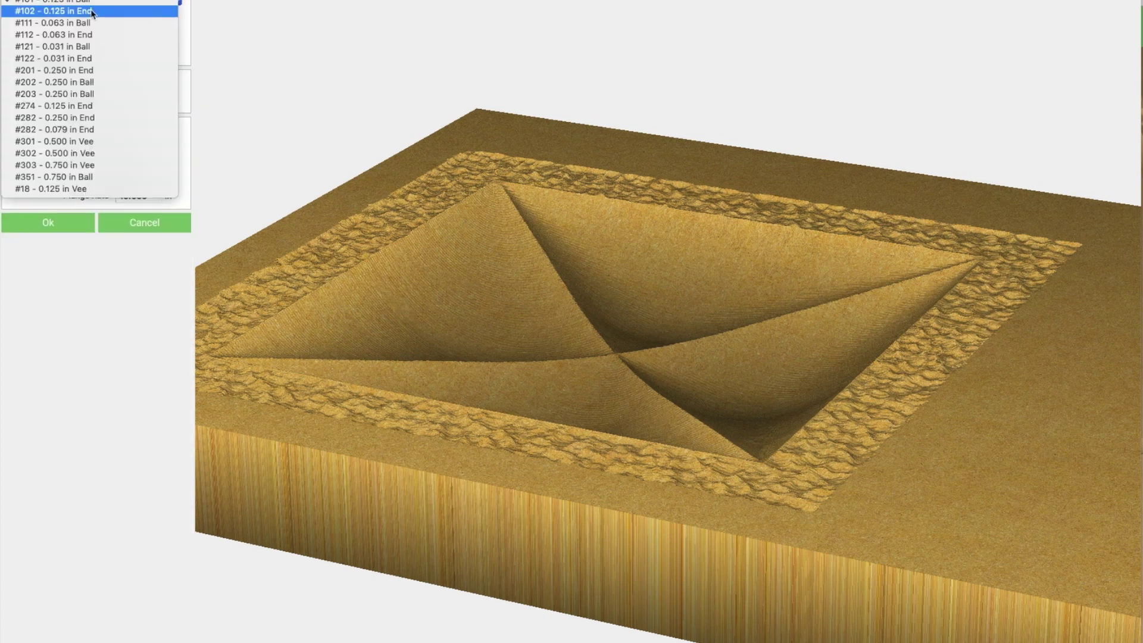
{"action": "left_click", "coordinate": [96, 71]}
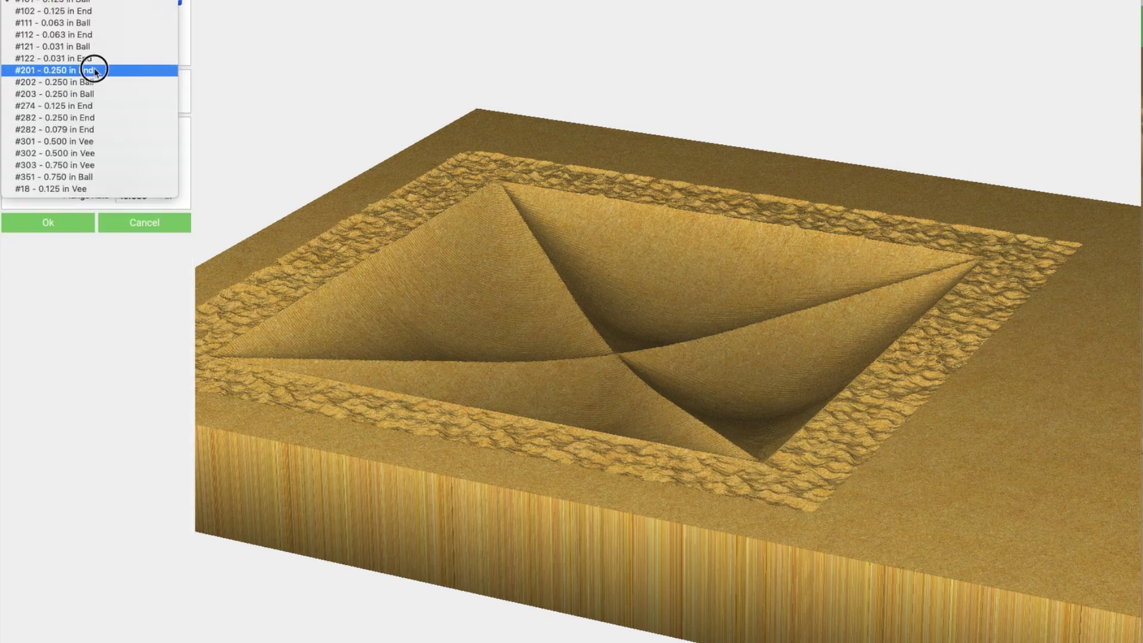
{"action": "left_click", "coordinate": [141, 195]}
{"action": "type", "text": "40"}
{"action": "left_click", "coordinate": [145, 100]}
{"action": "double_click", "coordinate": [127, 100]}
{"action": "type", "text": "050"}
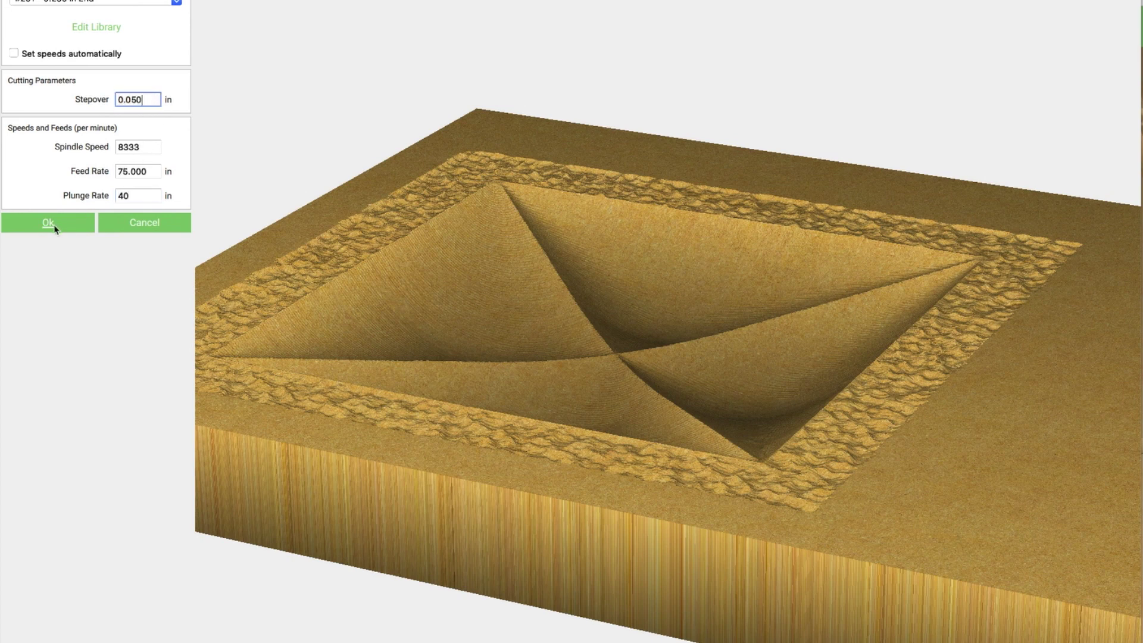
{"action": "left_click", "coordinate": [54, 227]}
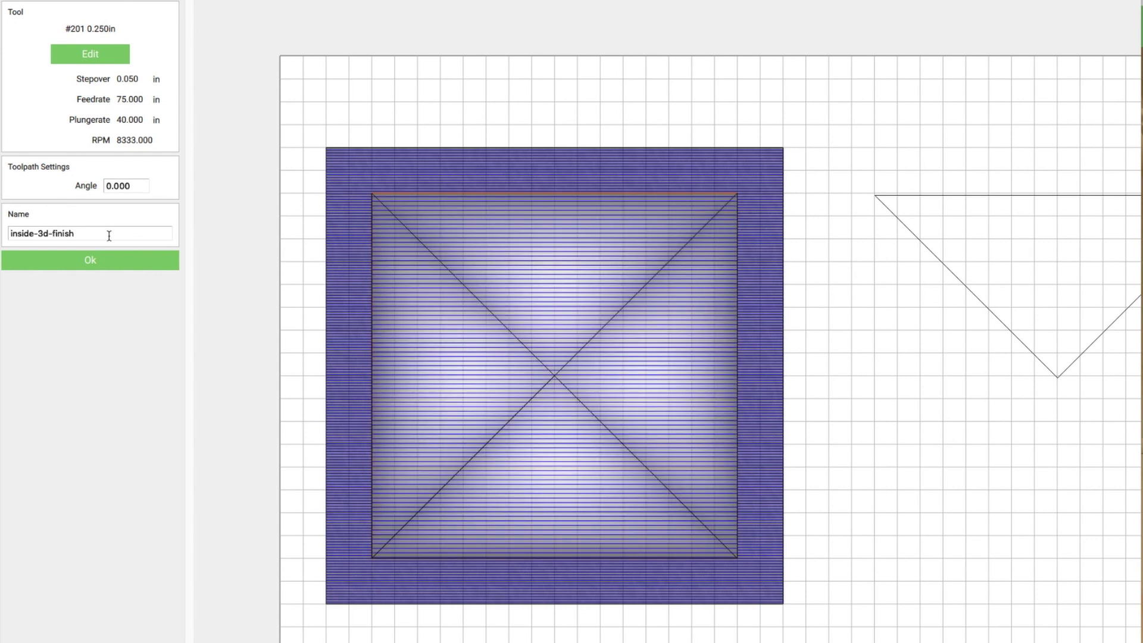
{"action": "left_click", "coordinate": [90, 261]}
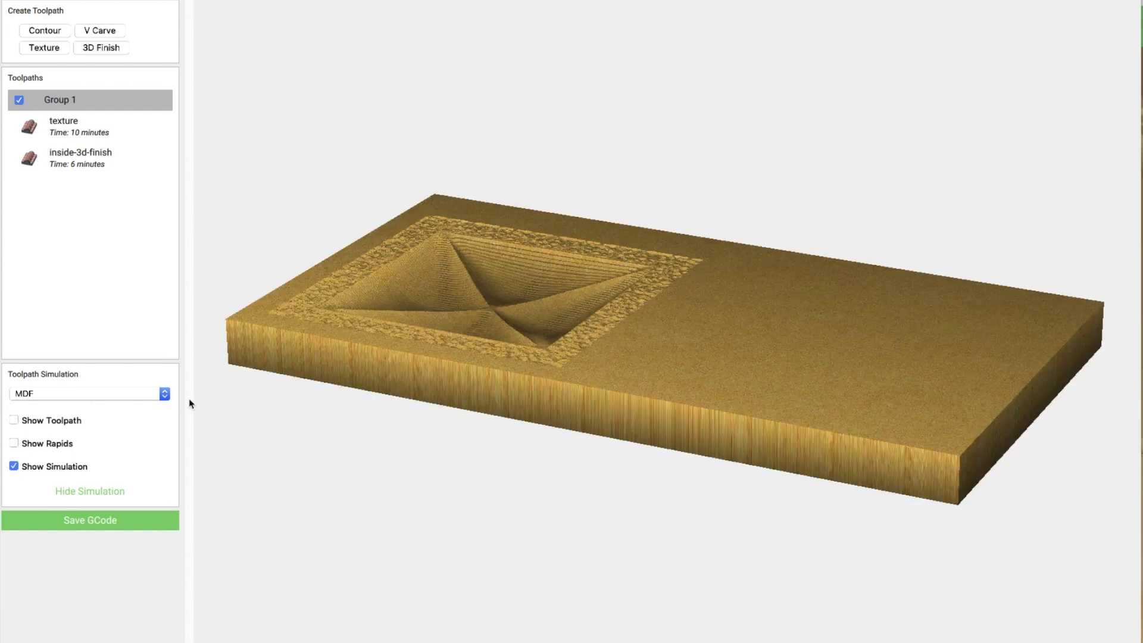
- Orbit and zoom over the ridged dish in simulation, then reopen inside-3d-finish's settings
{"action": "left_click_drag", "start_coordinate": [658, 301], "coordinate": [446, 288]}
{"action": "scroll", "coordinate": [479, 278], "scroll_direction": "up", "scroll_amount": 5}
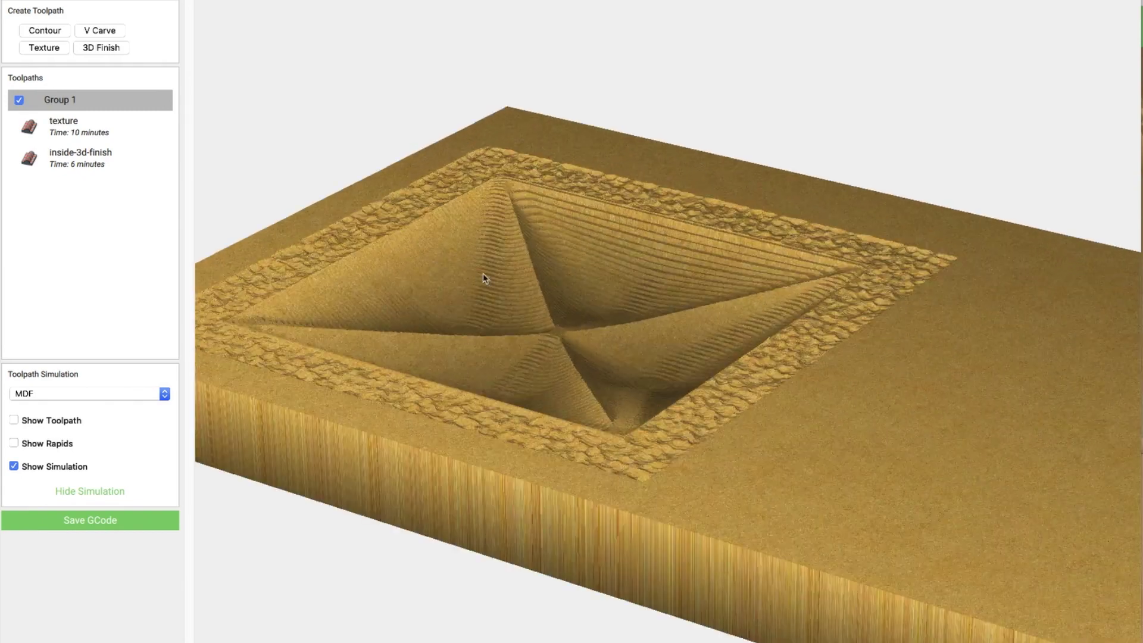
{"action": "scroll", "coordinate": [479, 278], "scroll_direction": "up", "scroll_amount": 2}
{"action": "left_click_drag", "start_coordinate": [566, 295], "coordinate": [815, 372]}
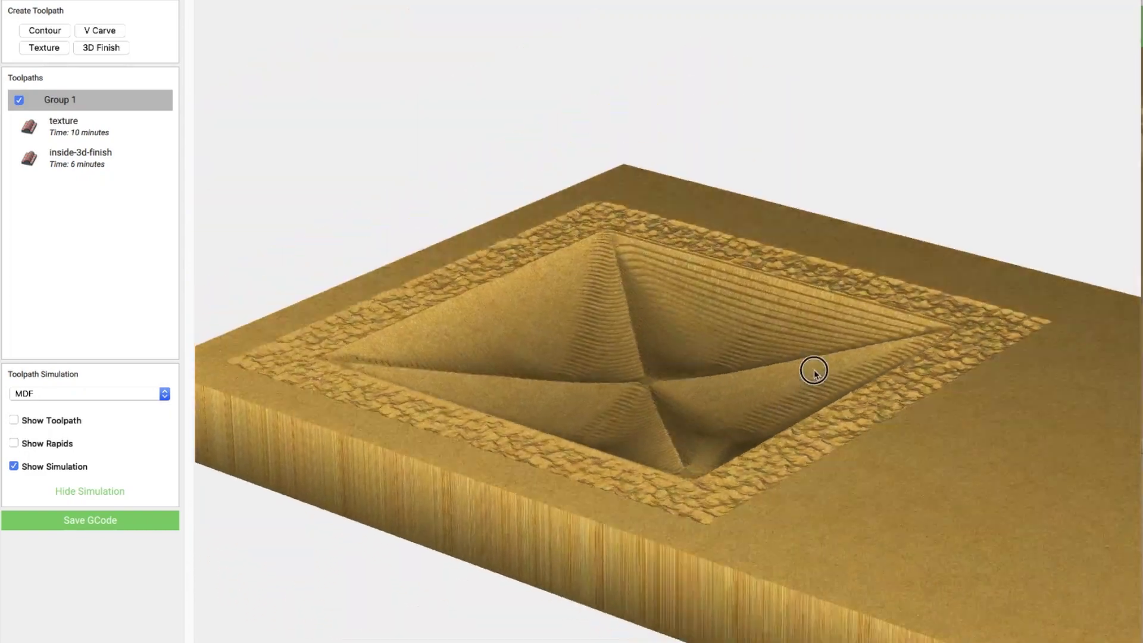
{"action": "left_click", "coordinate": [93, 158]}
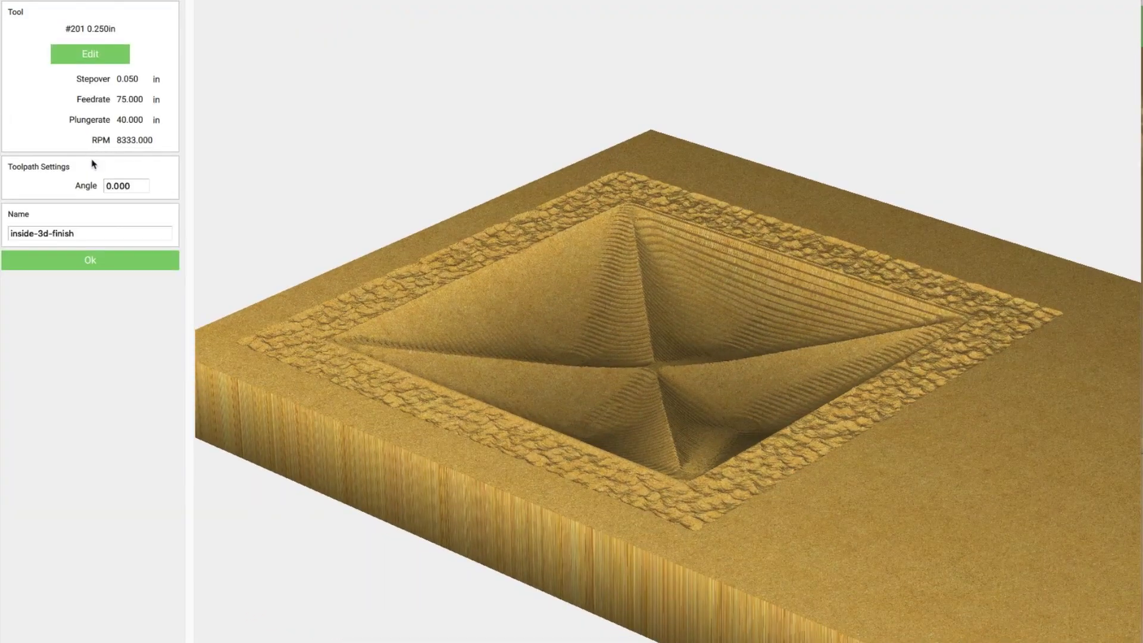
- Give inside-3d-finish a 0.030 in stepover and 45° pass angle, then simulate it in MDF
{"action": "left_click", "coordinate": [88, 54]}
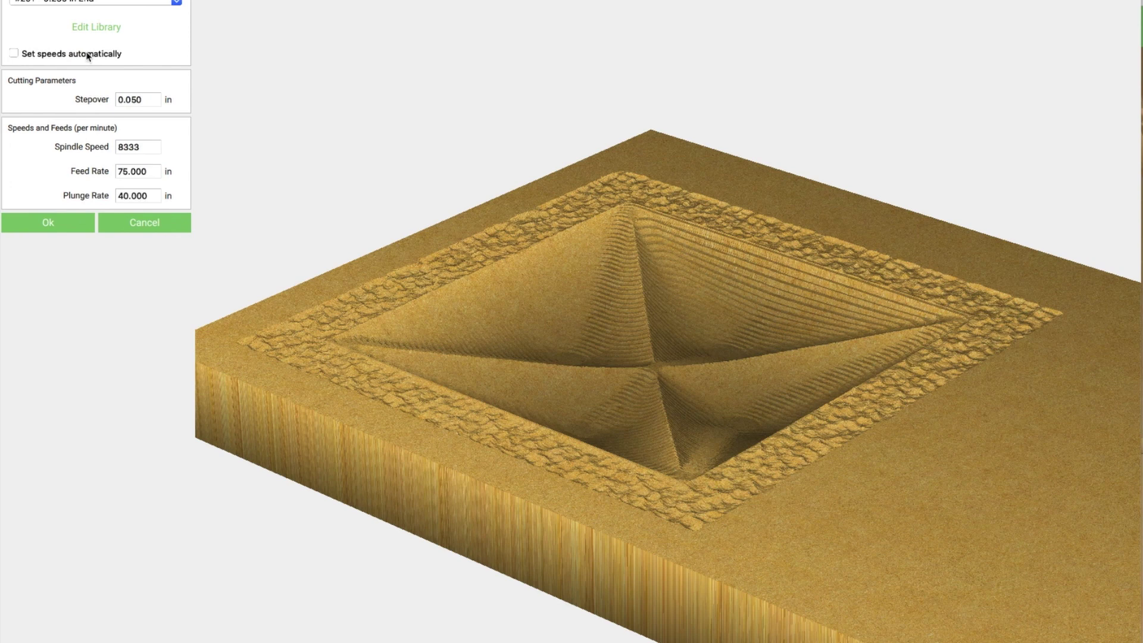
{"action": "left_click", "coordinate": [133, 99]}
{"action": "left_click_drag", "start_coordinate": [130, 99], "coordinate": [146, 99]}
{"action": "left_click", "coordinate": [53, 228]}
{"action": "left_click", "coordinate": [135, 186]}
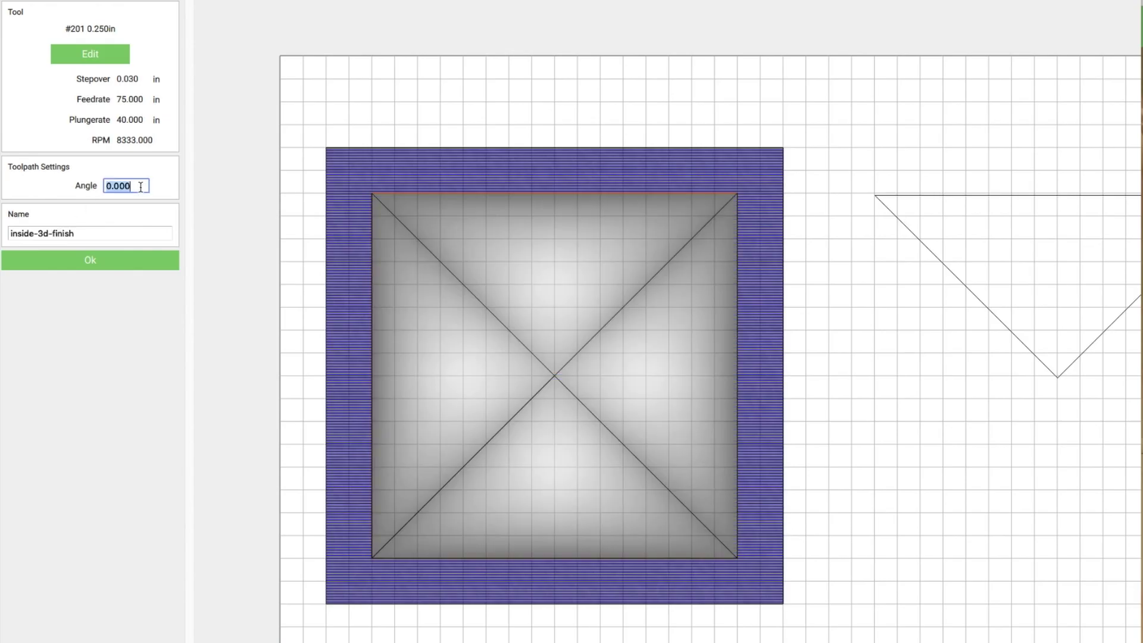
{"action": "type", "text": "45"}
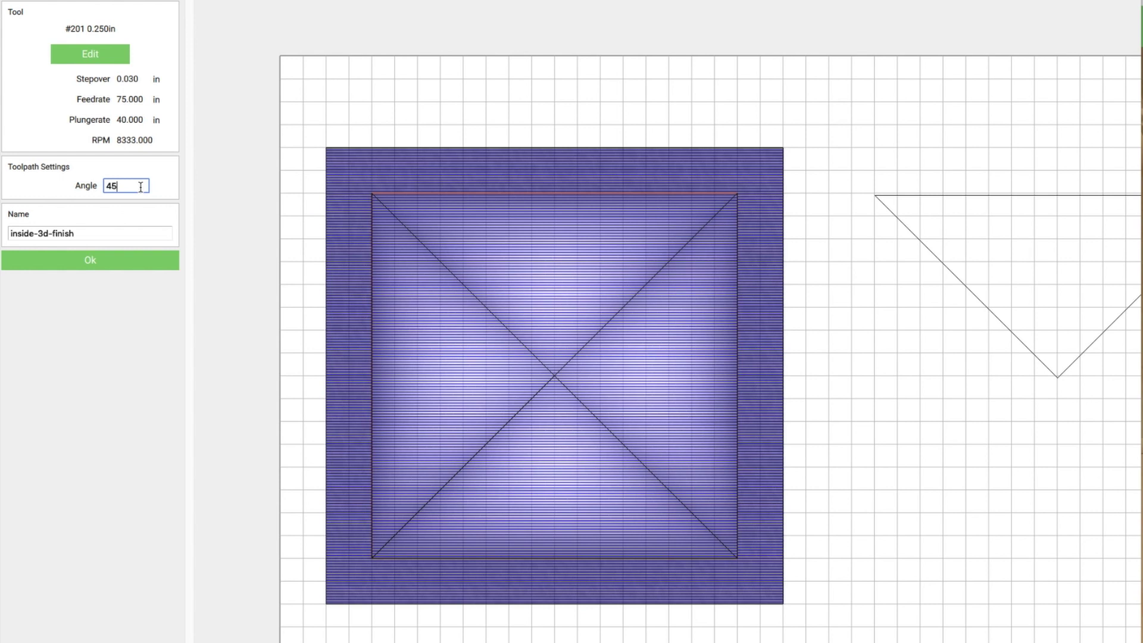
{"action": "left_click", "coordinate": [90, 262]}
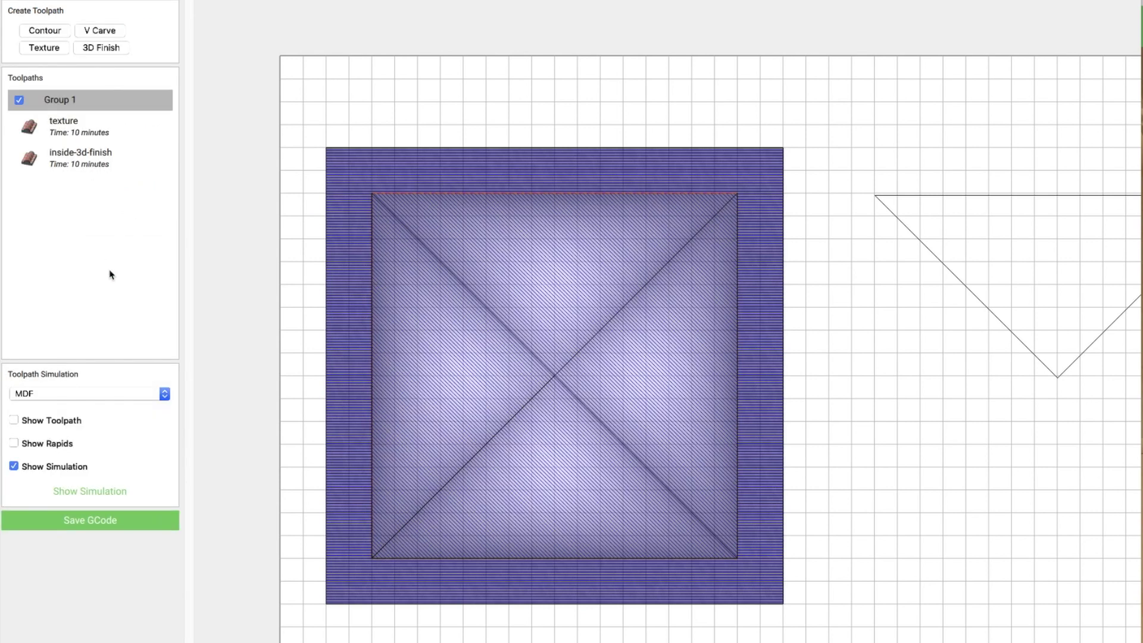
{"action": "left_click", "coordinate": [96, 491]}
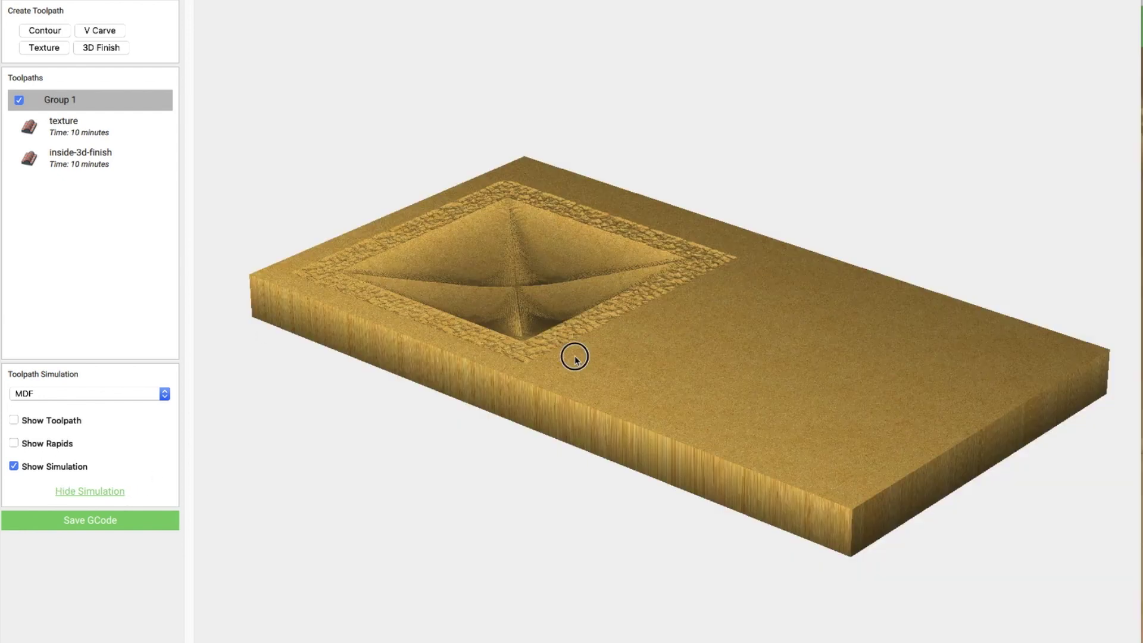
{"action": "left_click_drag", "start_coordinate": [588, 358], "coordinate": [679, 350]}
{"action": "scroll", "coordinate": [490, 289], "scroll_direction": "up", "scroll_amount": 5}
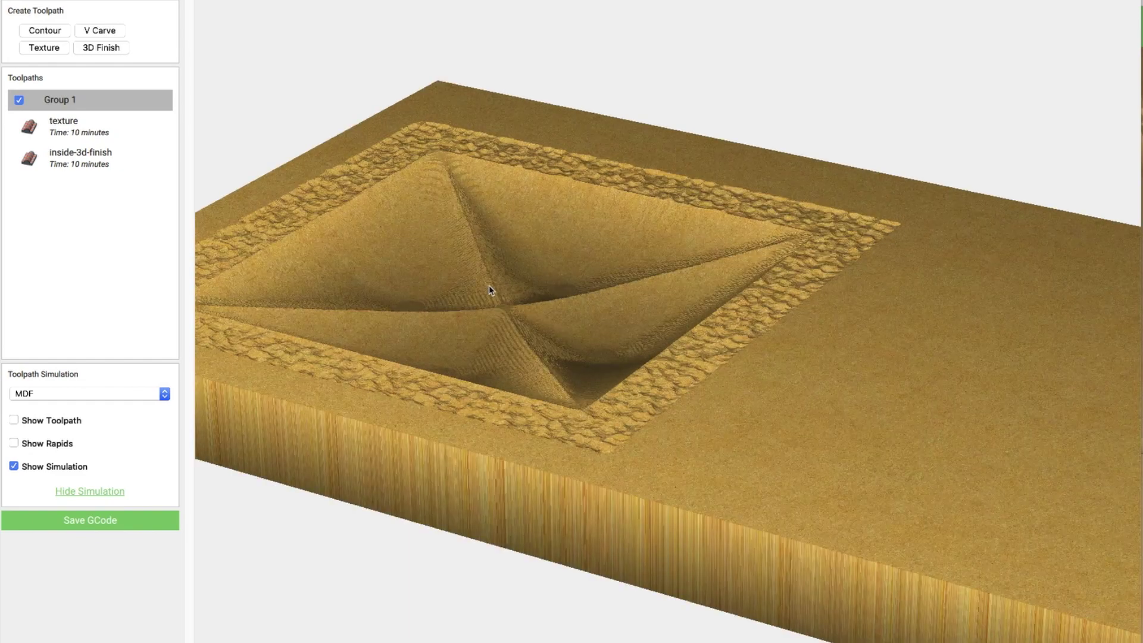
{"action": "scroll", "coordinate": [488, 290], "scroll_direction": "up", "scroll_amount": 3}
{"action": "left_click_drag", "start_coordinate": [523, 293], "coordinate": [403, 230]}
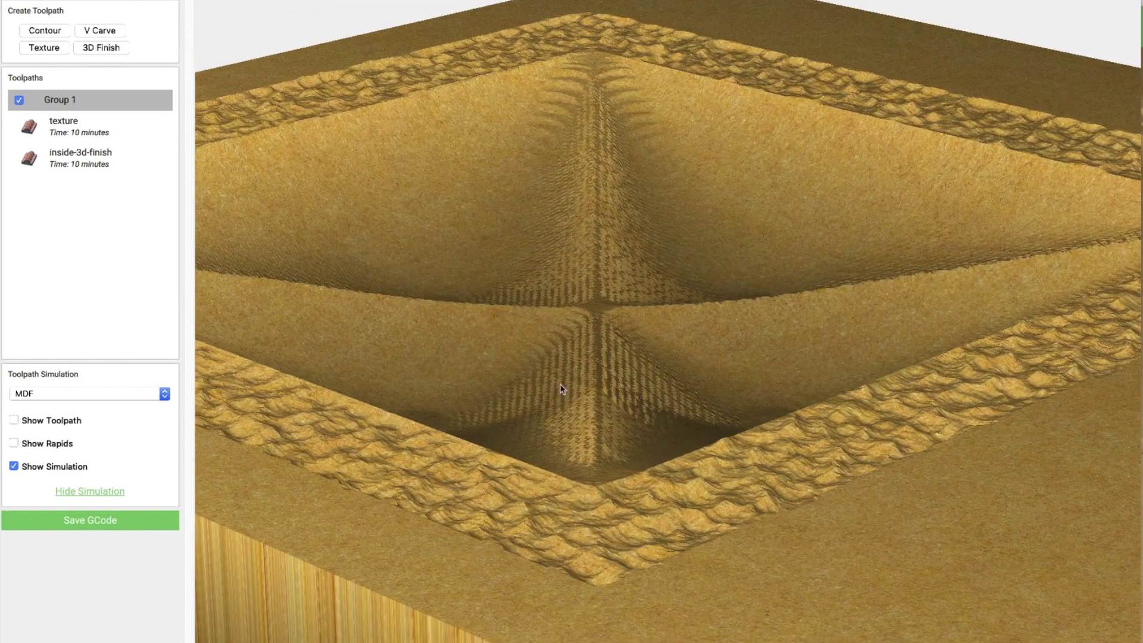
{"action": "left_click_drag", "start_coordinate": [560, 387], "coordinate": [666, 497]}
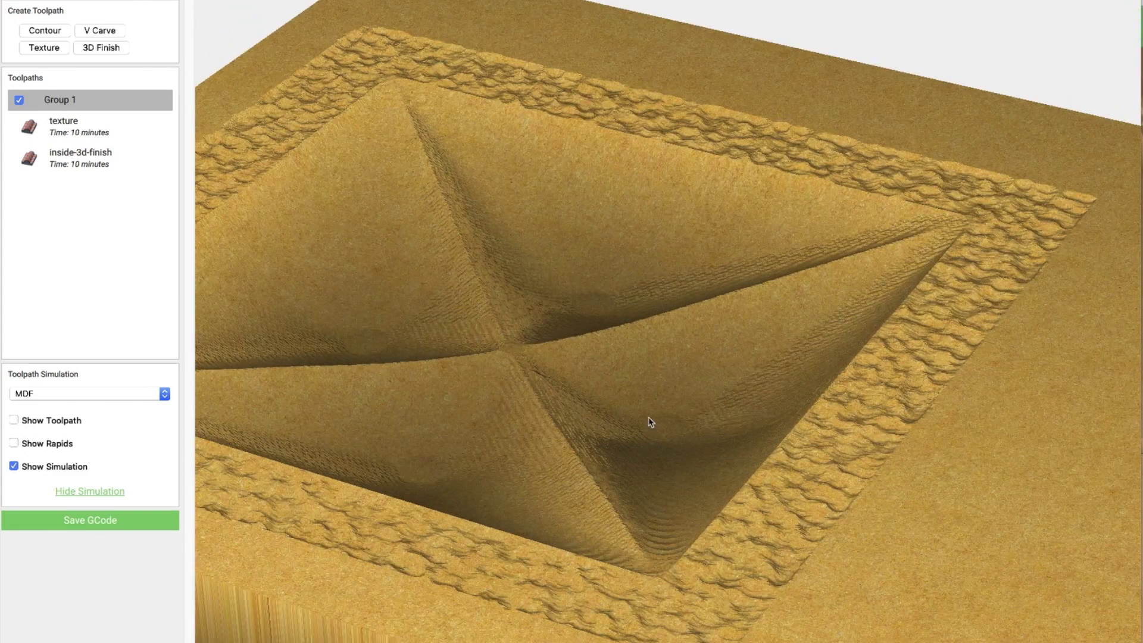
{"action": "mouse_move", "coordinate": [472, 209]}
{"action": "left_mouse_down"}
{"action": "mouse_move", "coordinate": [541, 327]}
{"action": "mouse_move", "coordinate": [507, 235]}
{"action": "mouse_move", "coordinate": [472, 191]}
{"action": "left_mouse_up"}
{"action": "left_click_drag", "start_coordinate": [700, 461], "coordinate": [662, 451]}
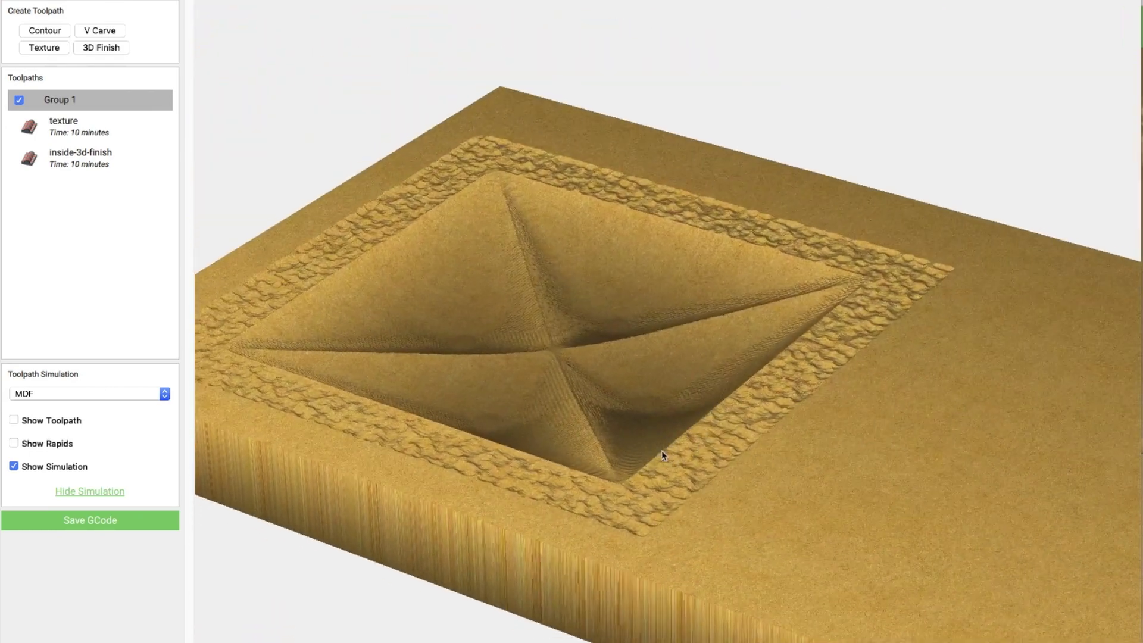
{"action": "left_click", "coordinate": [110, 494]}
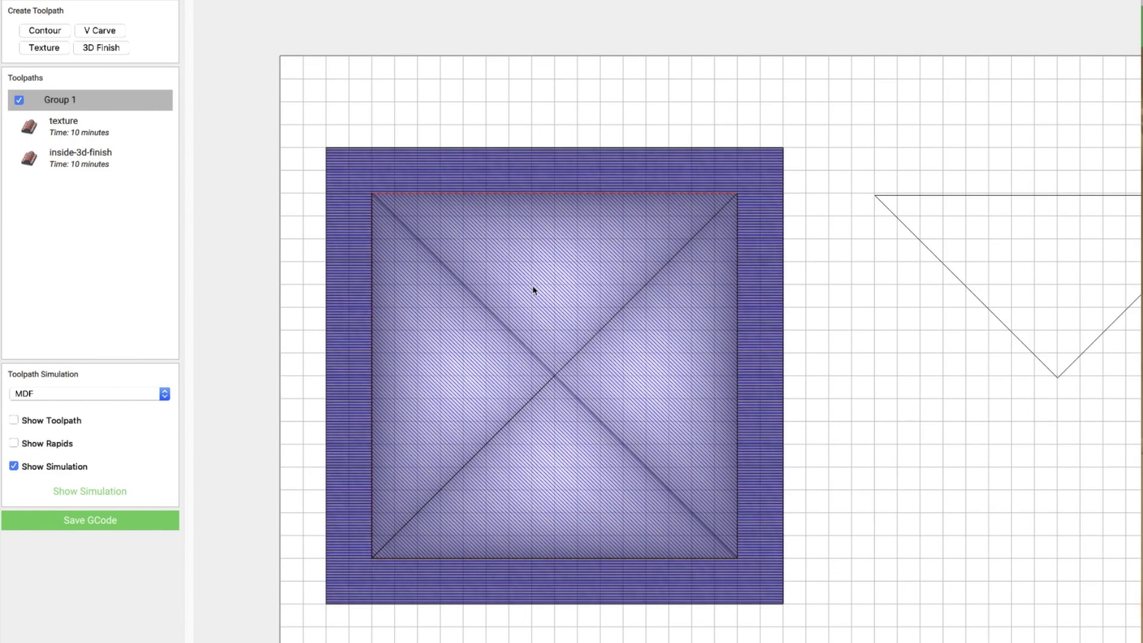
- Clear the current selection and pick the tray's outer square outline
{"action": "left_click", "coordinate": [410, 109]}
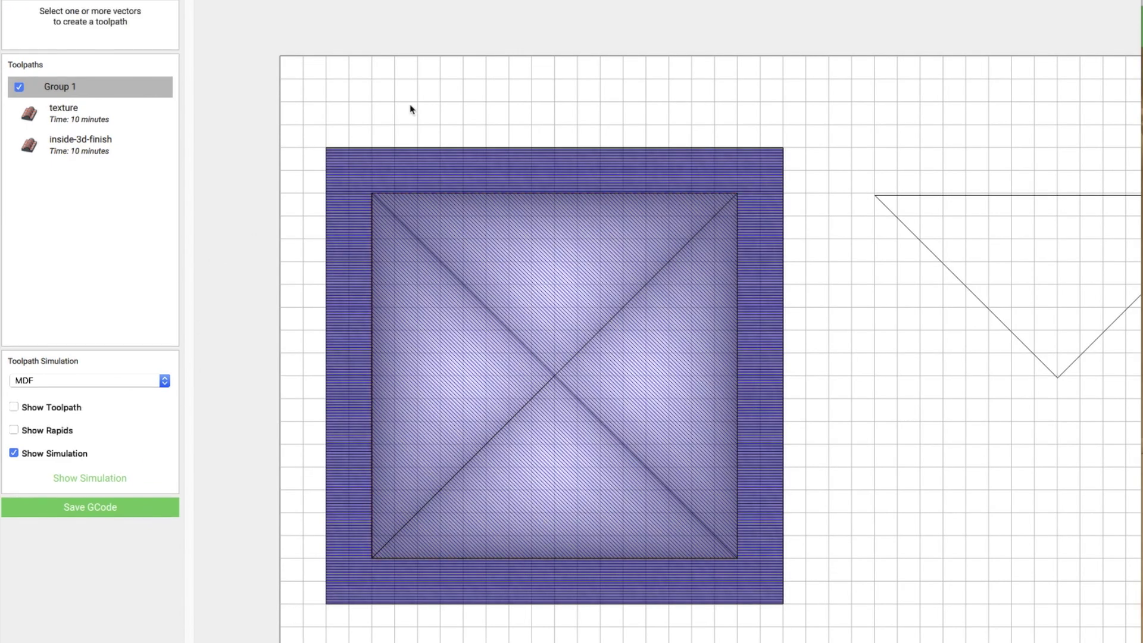
{"action": "left_click", "coordinate": [426, 150]}
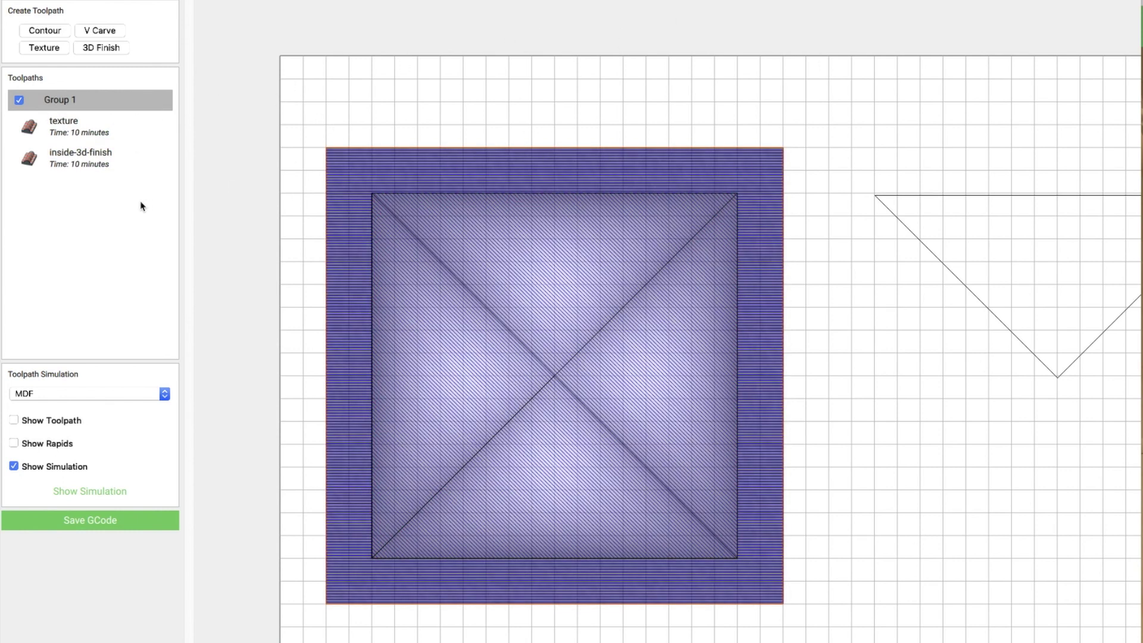
{"action": "left_click", "coordinate": [451, 142]}
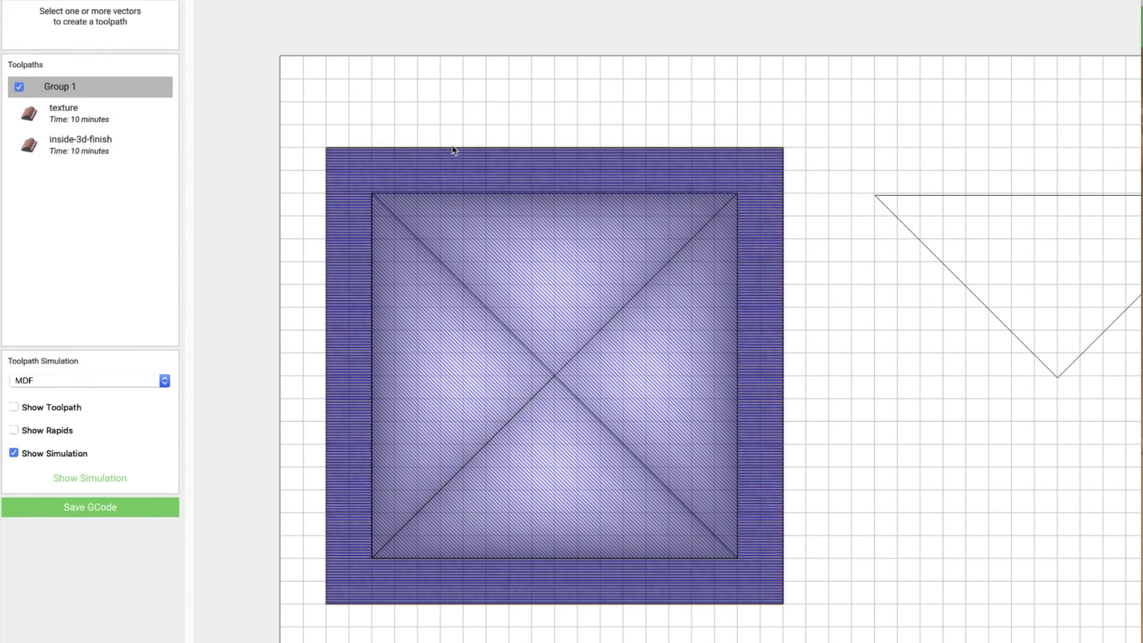
{"action": "left_click", "coordinate": [453, 150]}
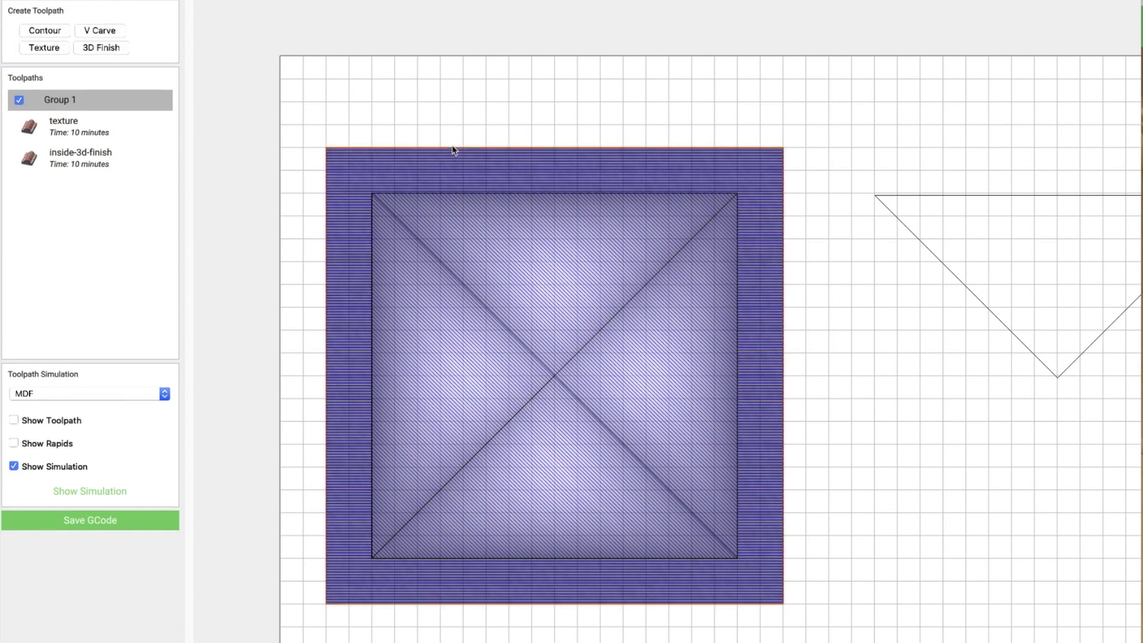
- Create an outside contour toolpath named 'profile-cut' with a 0.751 in max depth
{"action": "left_click", "coordinate": [45, 32]}
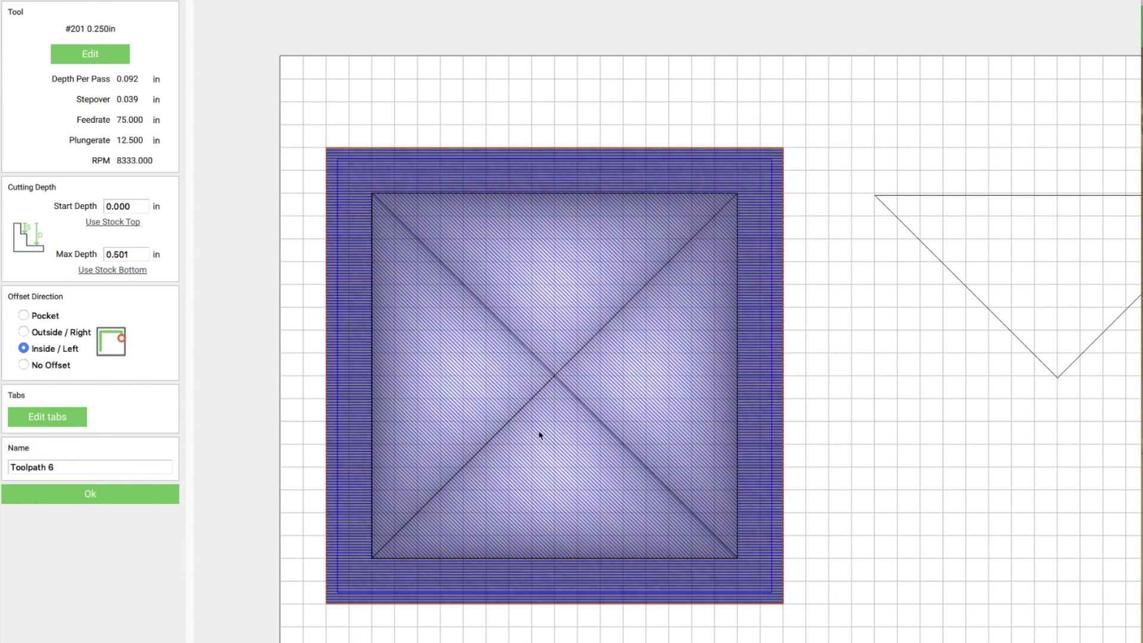
{"action": "left_click", "coordinate": [141, 255]}
{"action": "left_click", "coordinate": [141, 255]}
{"action": "left_click", "coordinate": [24, 332]}
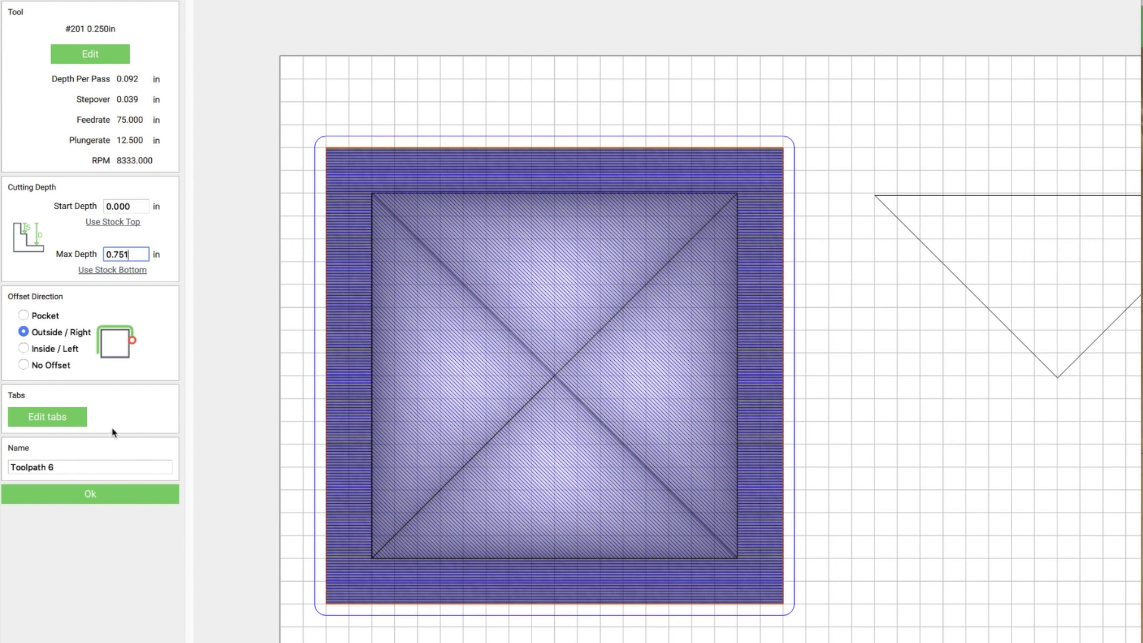
{"action": "left_click", "coordinate": [72, 468]}
{"action": "type", "text": "profile-cut"}
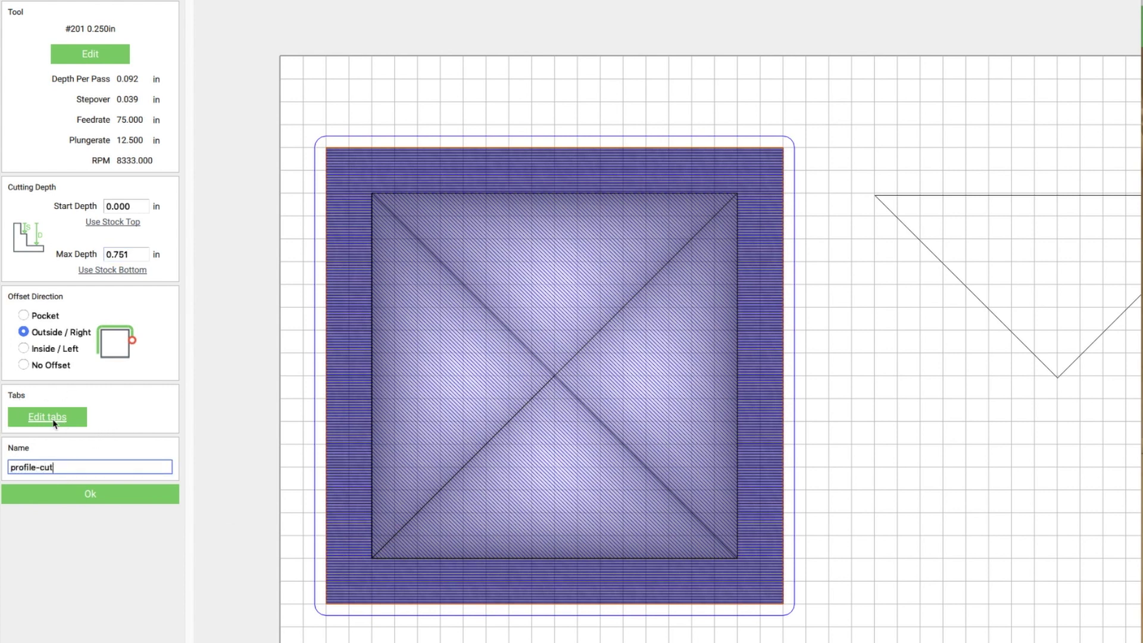
- Add four holding tabs, two per side, 0.125 in wide and 0.12 in high, and save the toolpath
{"action": "left_click", "coordinate": [55, 417]}
{"action": "left_click", "coordinate": [324, 194]}
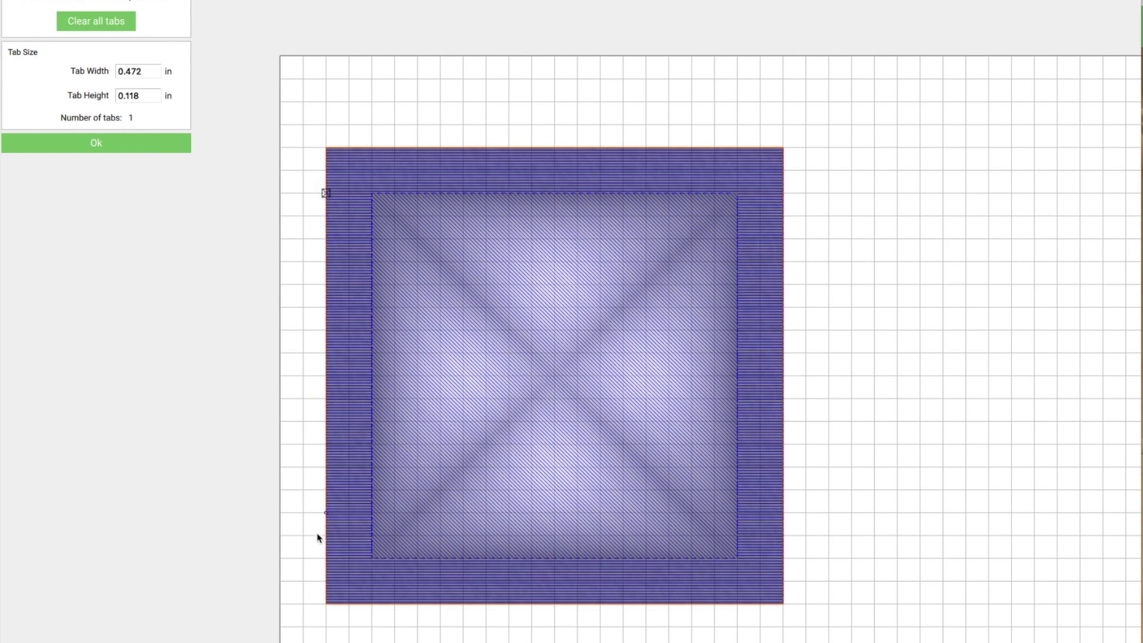
{"action": "left_click", "coordinate": [325, 556]}
{"action": "left_click", "coordinate": [786, 563]}
{"action": "left_click", "coordinate": [784, 194]}
{"action": "double_click", "coordinate": [152, 71]}
{"action": "type", "text": ".125"}
{"action": "key", "text": "Tab"}
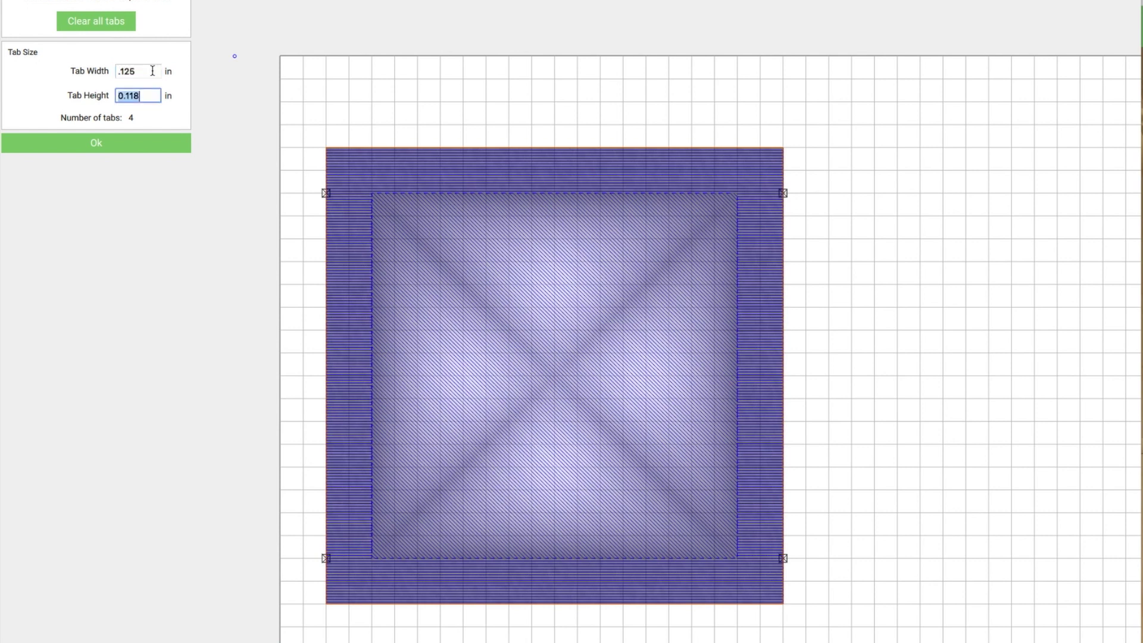
{"action": "type", "text": ".125"}
{"action": "left_click", "coordinate": [96, 148]}
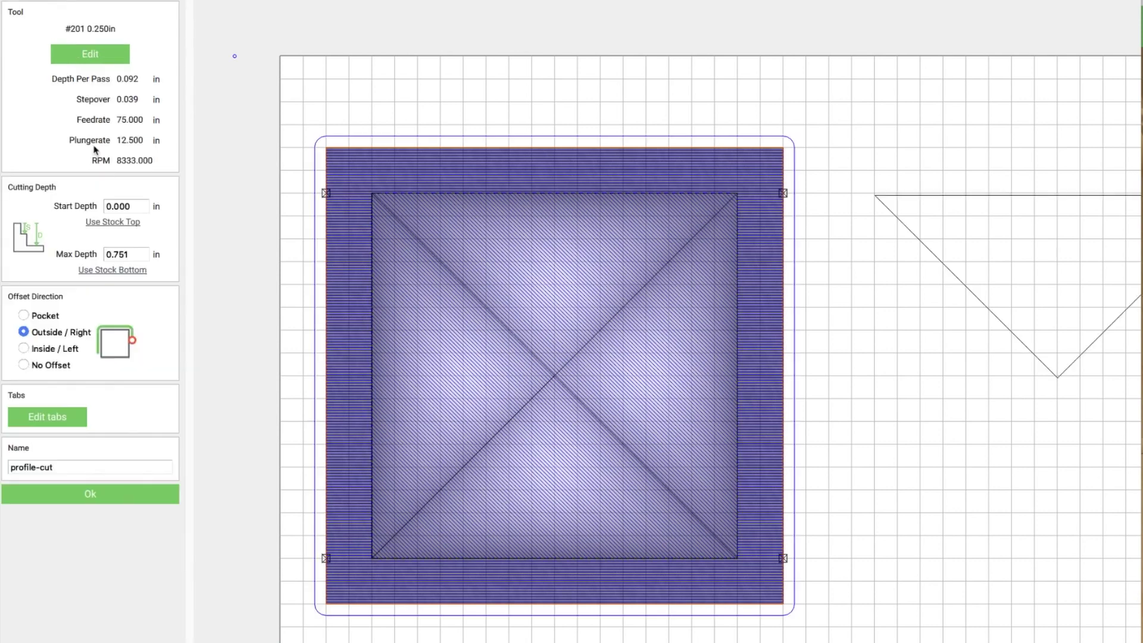
{"action": "left_click", "coordinate": [86, 495]}
{"action": "double_click", "coordinate": [75, 189]}
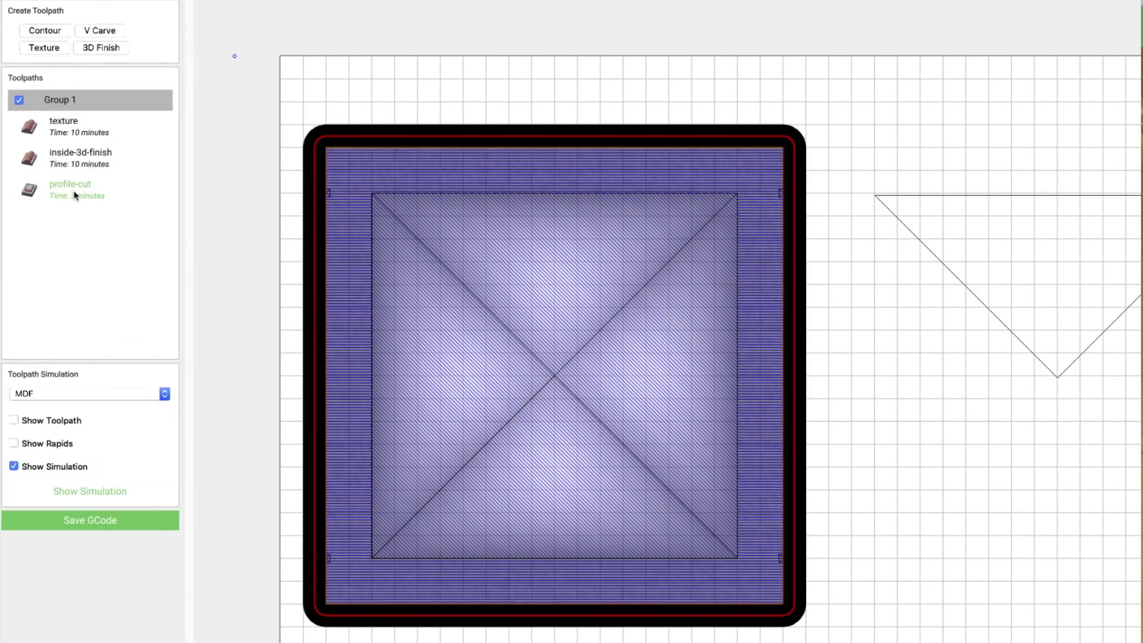
- Turn off automatic speeds and set the profile-cut tool's plunge rate to 30
{"action": "left_click", "coordinate": [98, 57]}
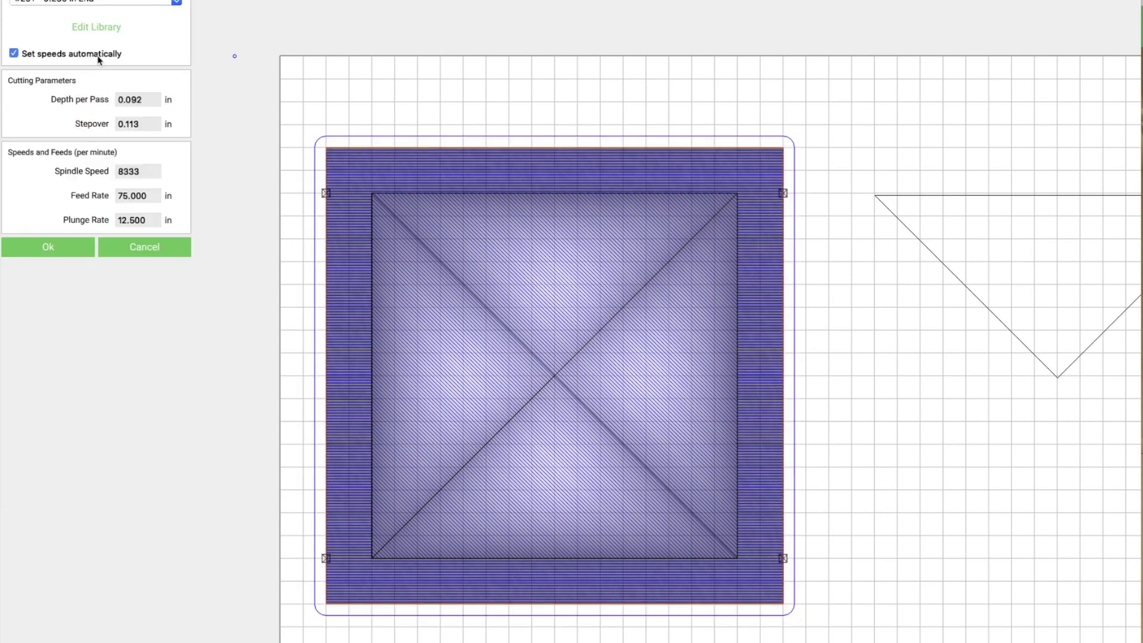
{"action": "left_click", "coordinate": [51, 54]}
{"action": "double_click", "coordinate": [153, 219]}
{"action": "type", "text": "30"}
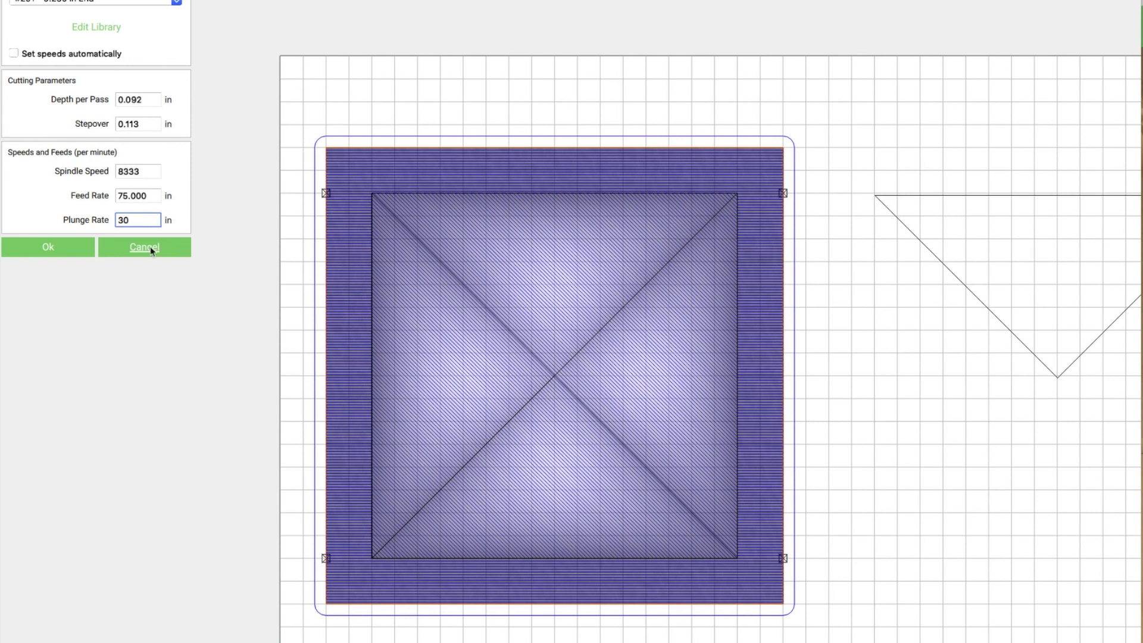
{"action": "left_click", "coordinate": [51, 247]}
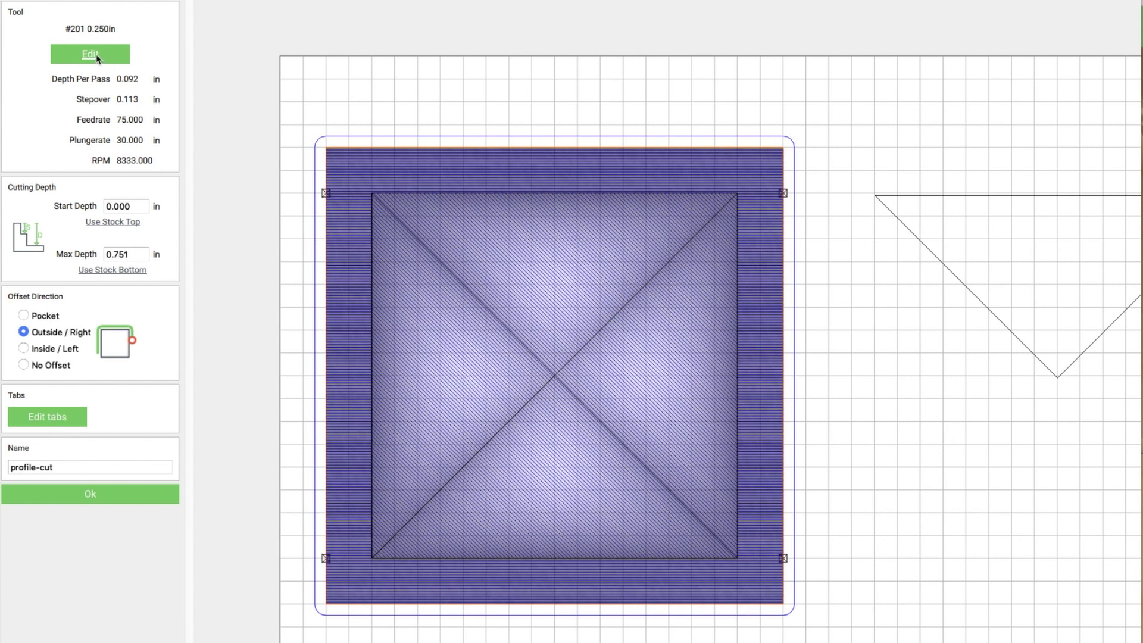
{"action": "left_click", "coordinate": [90, 493]}
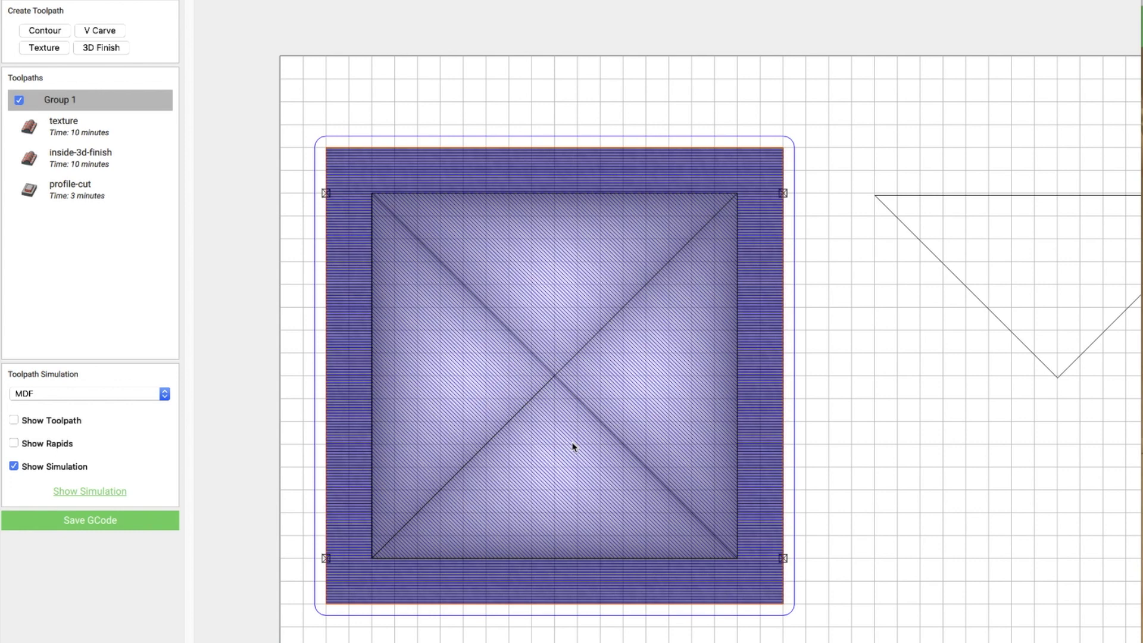
- Orbit the MDF simulation to inspect the cut-out tray from different angles
{"action": "scroll", "coordinate": [655, 441], "scroll_direction": "up", "scroll_amount": 6}
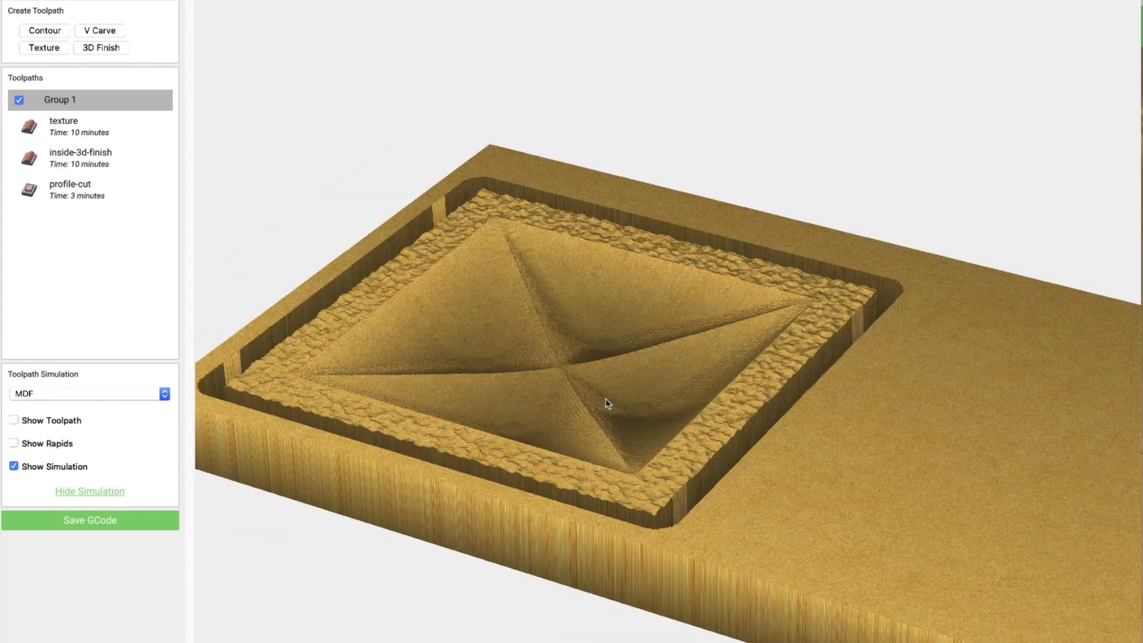
{"action": "left_click_drag", "start_coordinate": [622, 473], "coordinate": [644, 481]}
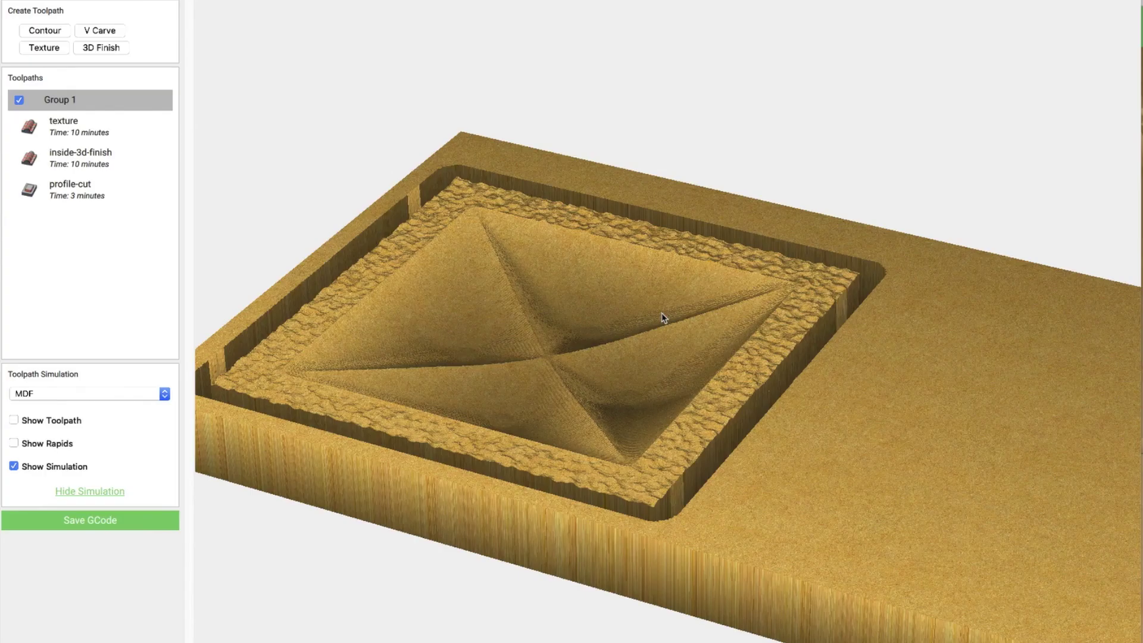
{"action": "left_click_drag", "start_coordinate": [663, 317], "coordinate": [413, 327]}
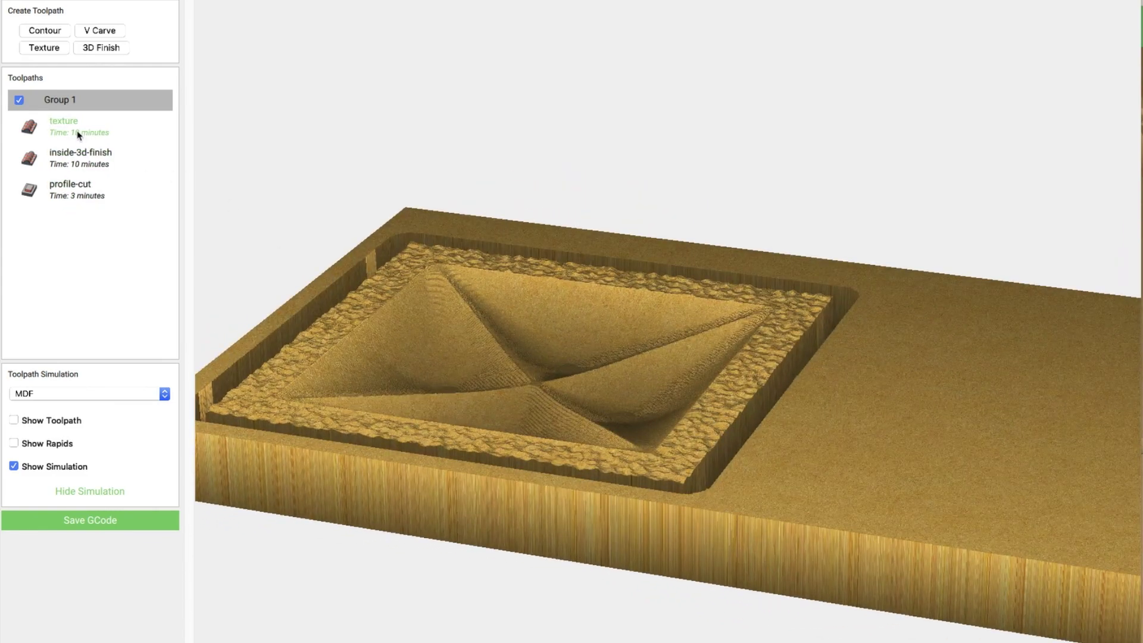
- Tilt the simulation to check the textured rim, then hide it for the 2D plan view
{"action": "left_click_drag", "start_coordinate": [660, 388], "coordinate": [724, 523]}
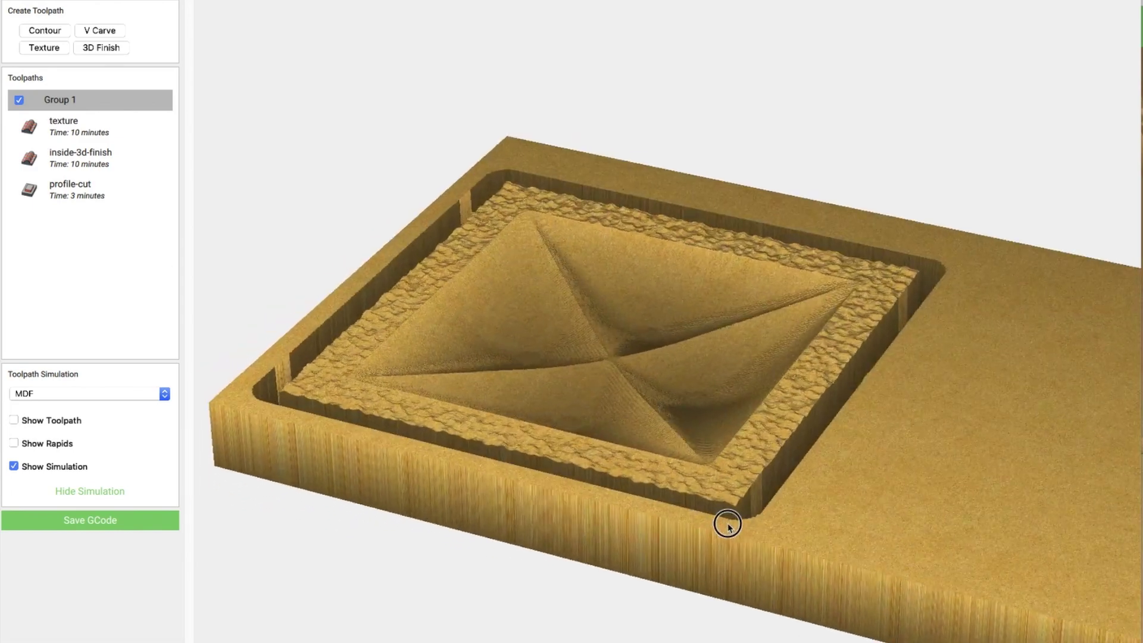
{"action": "left_click", "coordinate": [91, 491]}
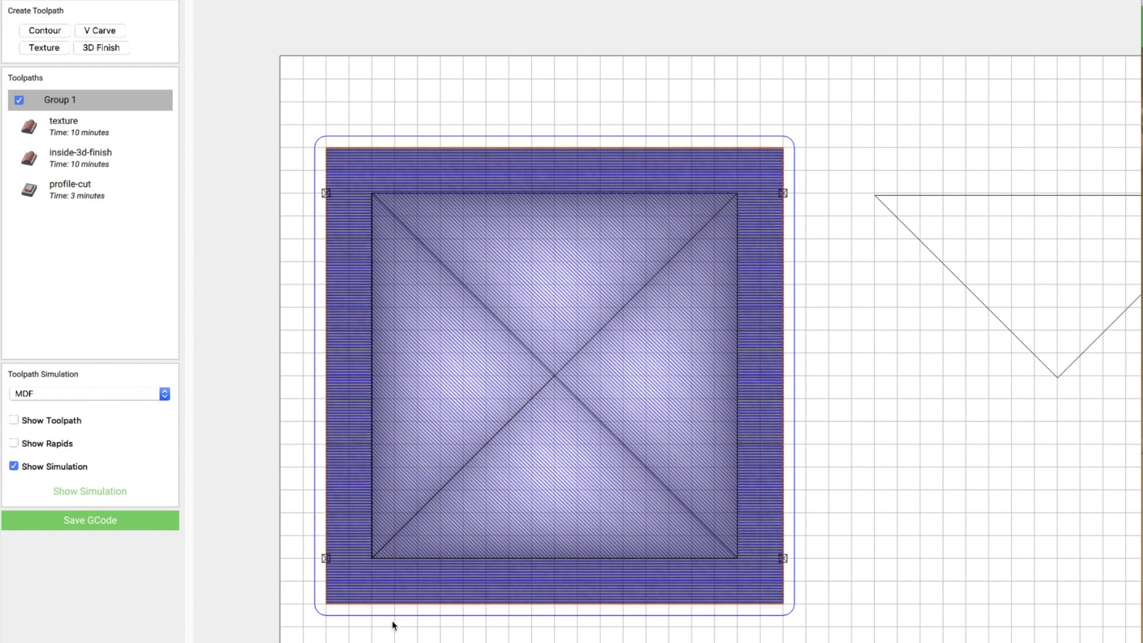
- Zoom out on the canvas to see the full 12 by 6.5 in stock layout
{"action": "scroll", "coordinate": [298, 377], "scroll_direction": "down", "scroll_amount": 2}
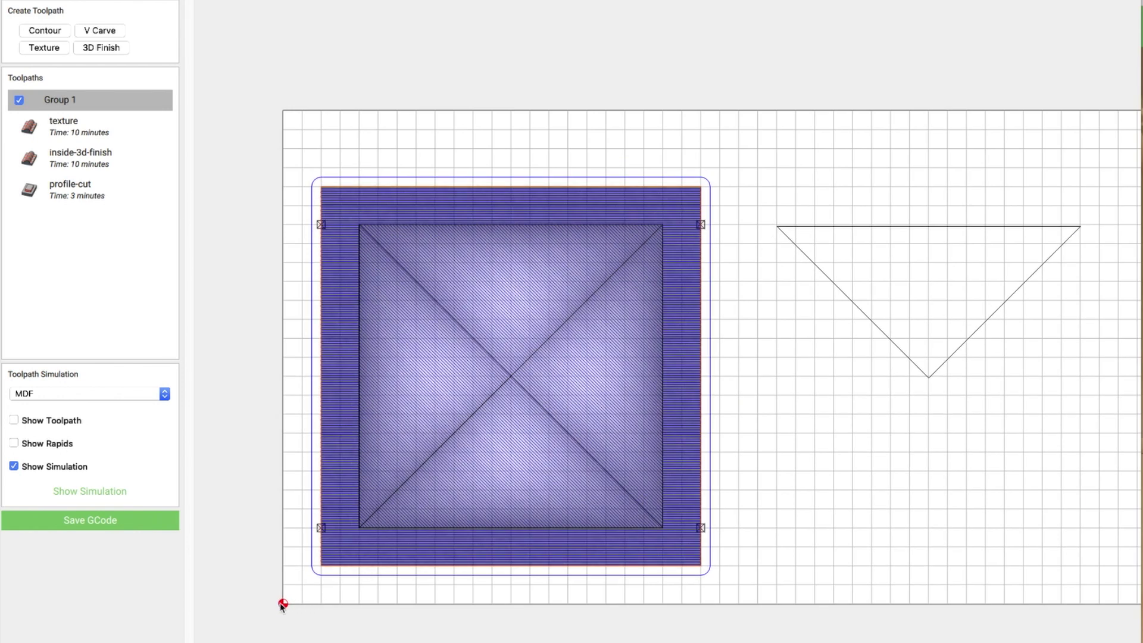
{"action": "scroll", "coordinate": [313, 587], "scroll_direction": "down", "scroll_amount": 2}
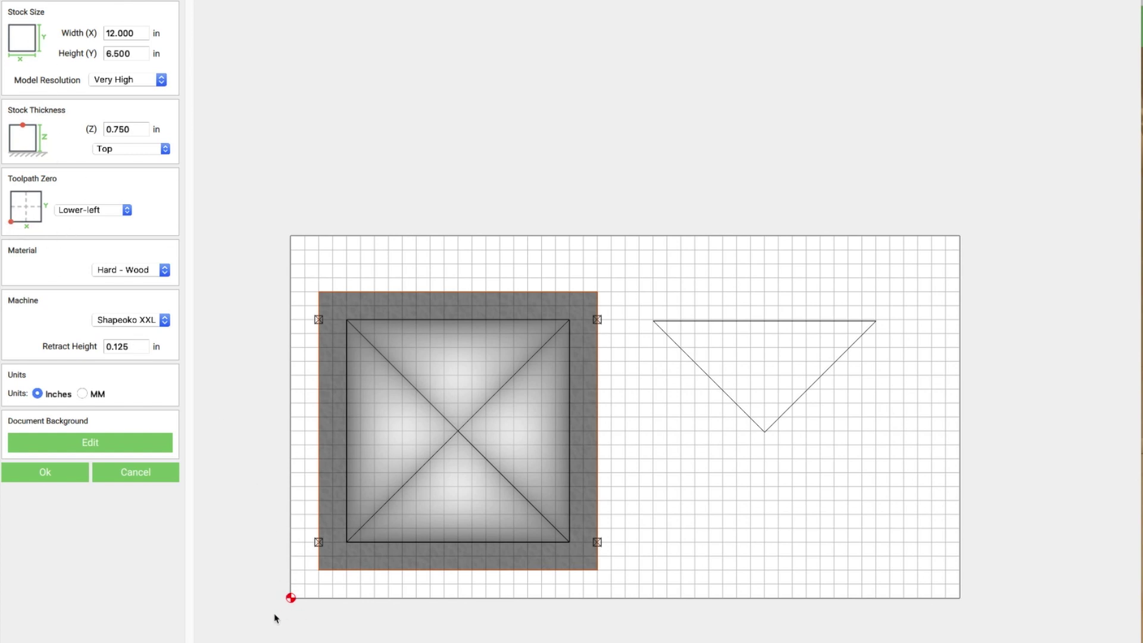
- Cancel the Job Setup panel without changes, returning to the Design tab tools
{"action": "left_click", "coordinate": [143, 474]}
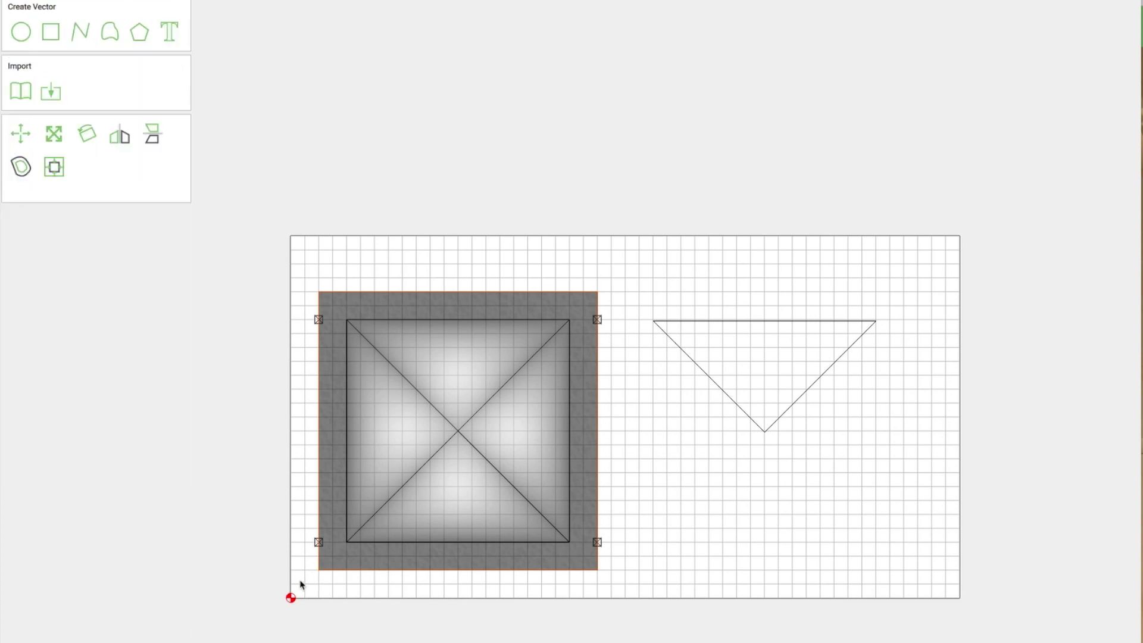